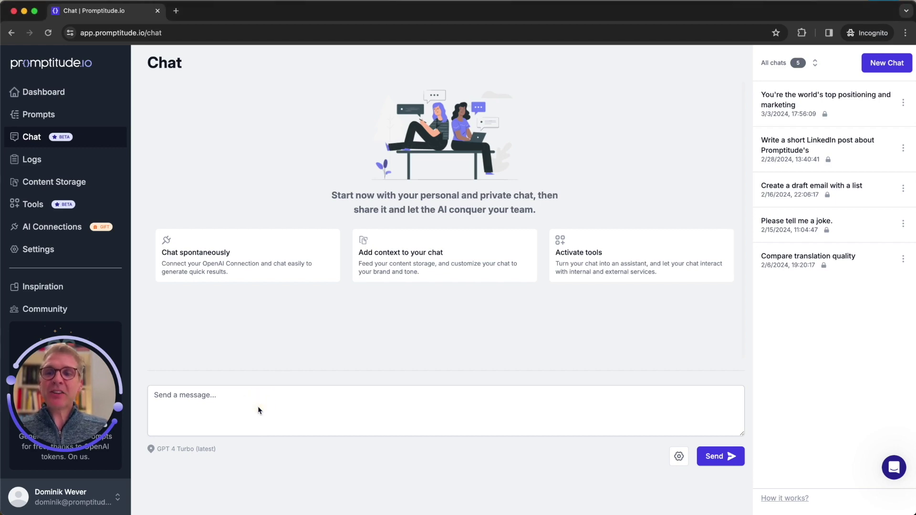
Step: Send 'Tell me a joke' as the first message of a new chat
left_click(191, 400)
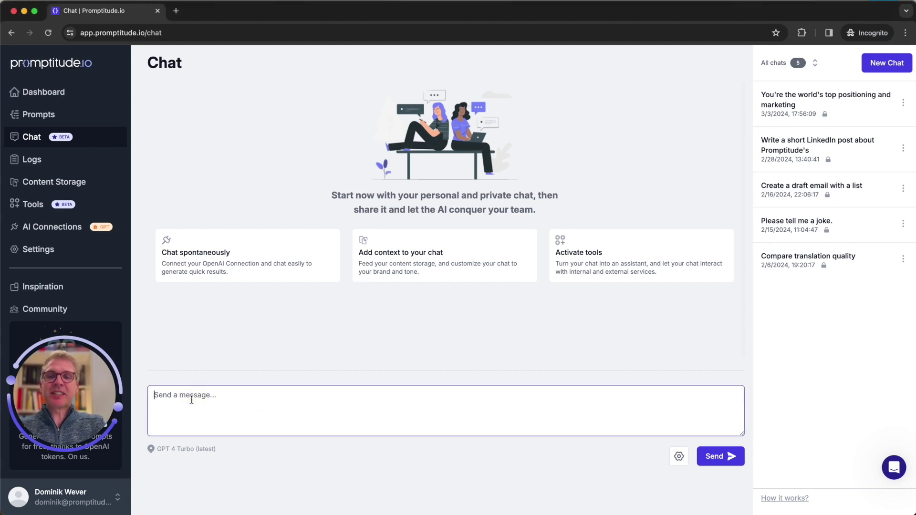
type("Tell me ")
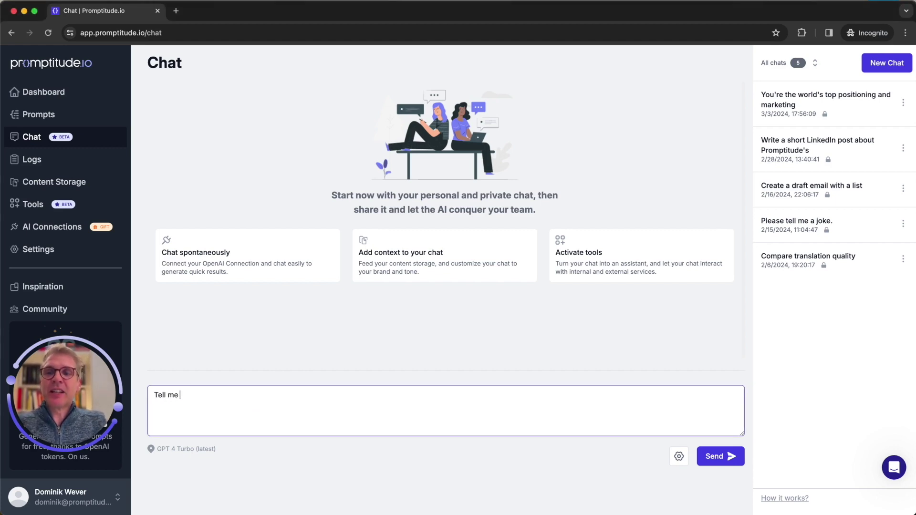
type("a joke")
key("Return")
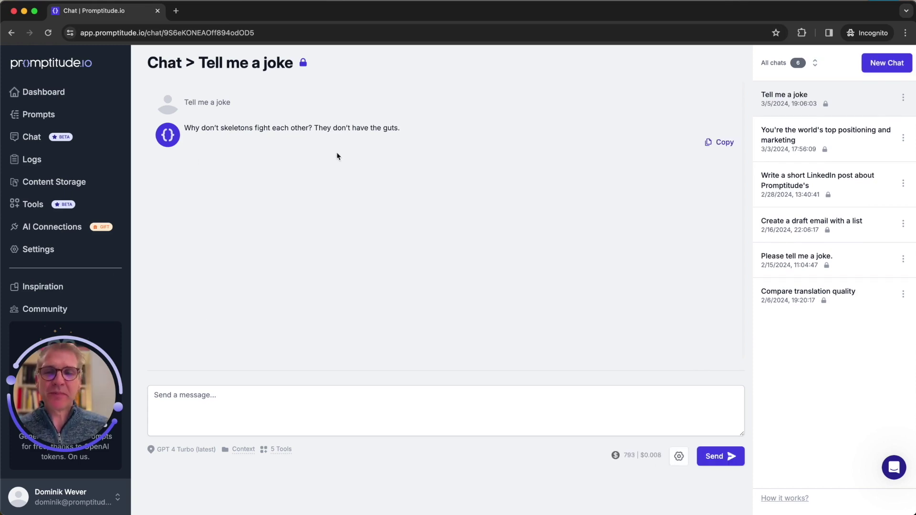
Step: Ask the assistant: 'Please translate that joke into Spanish using deepl.'
left_click(229, 410)
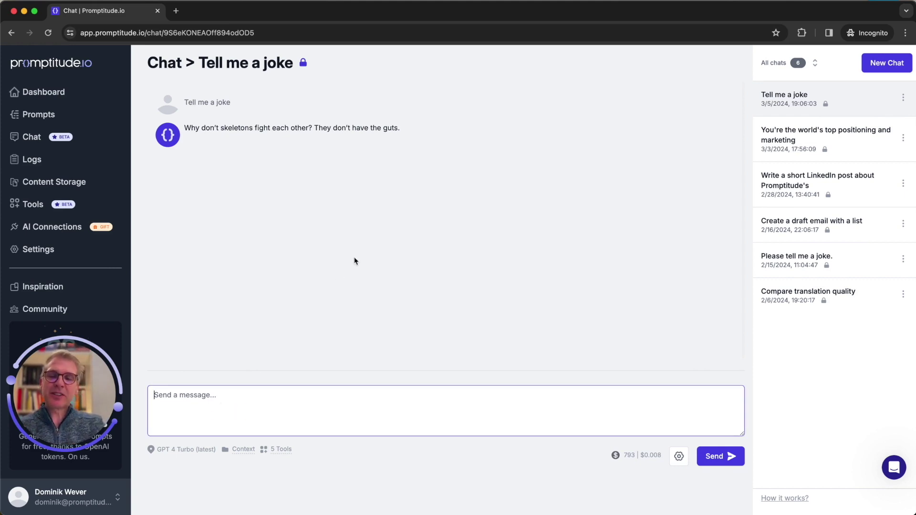
type("Please ")
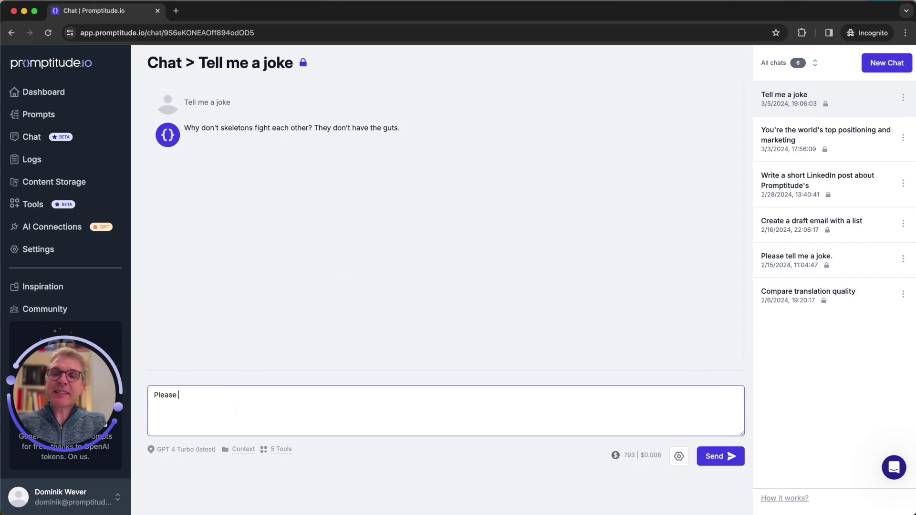
type("translate that ")
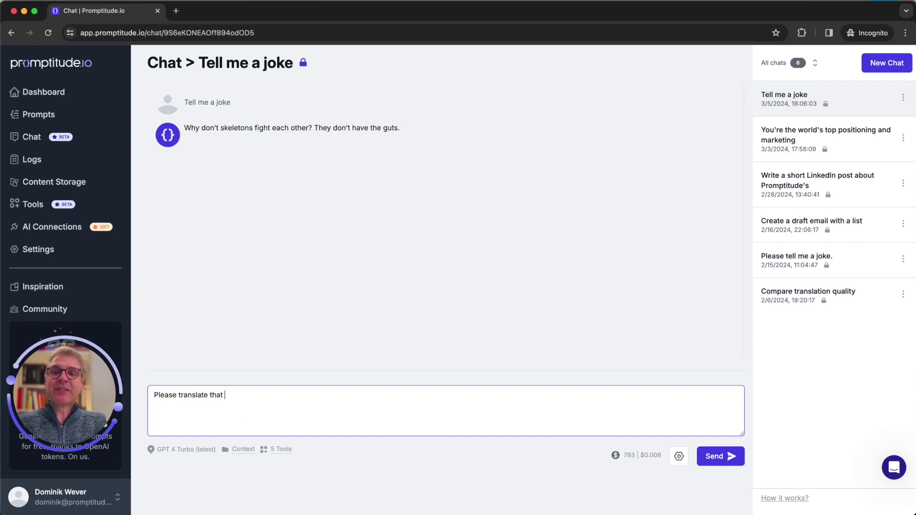
type("joke into Spa")
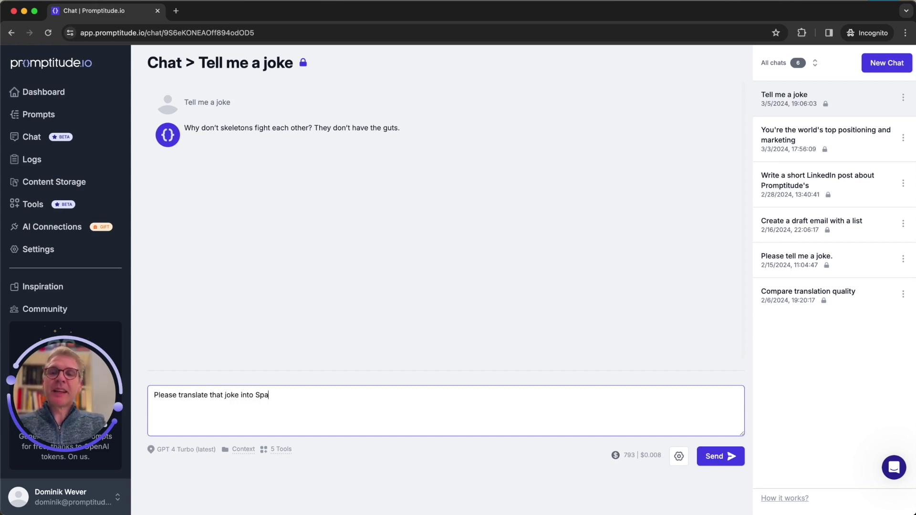
type("nish using deepl.")
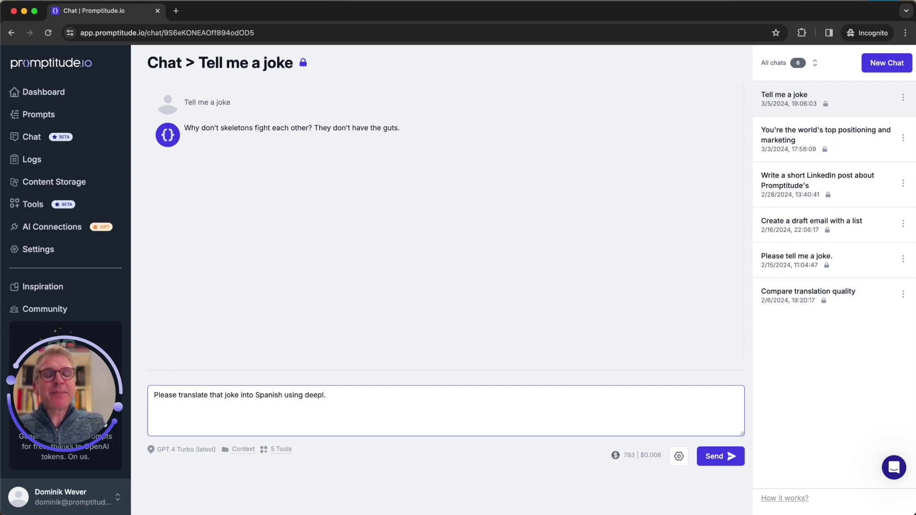
key("Return")
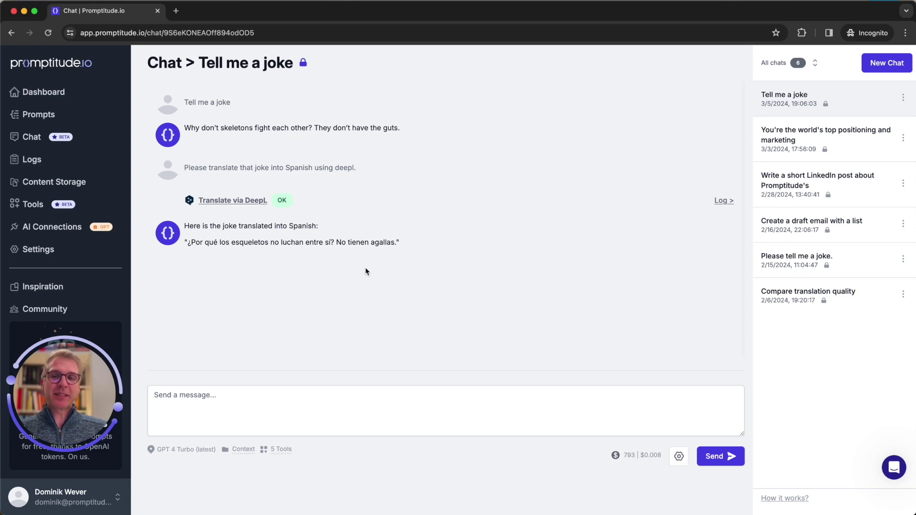
Step: Ask for the joke translated both by the assistant and via DeepL, compared in a table
left_click(231, 410)
type("Now ")
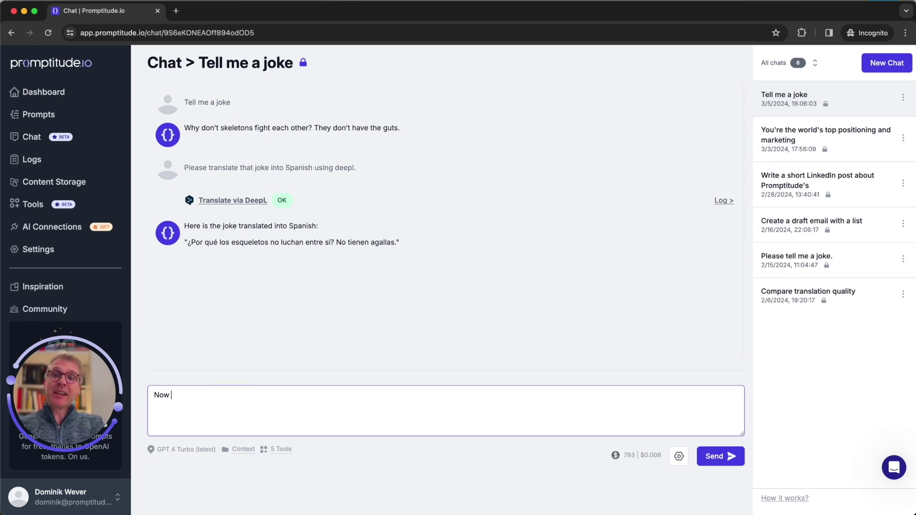
type("translate the joke ")
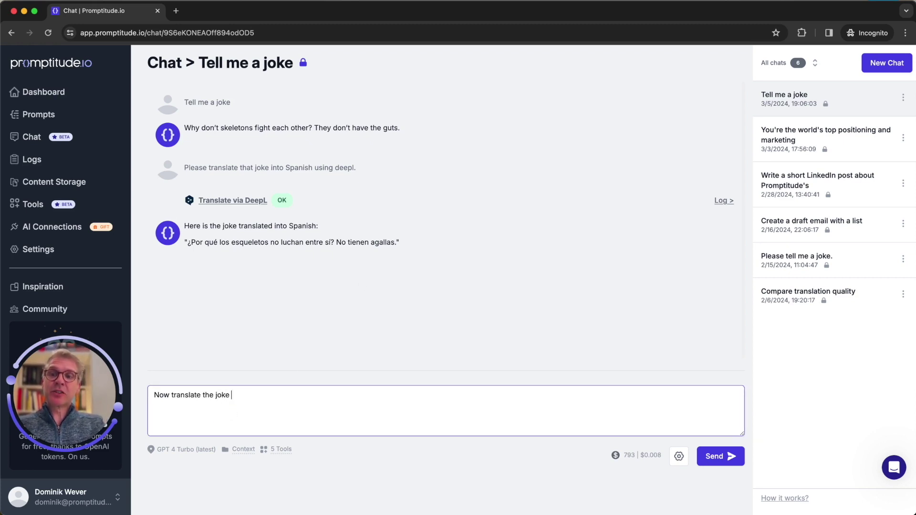
type("yourself and via")
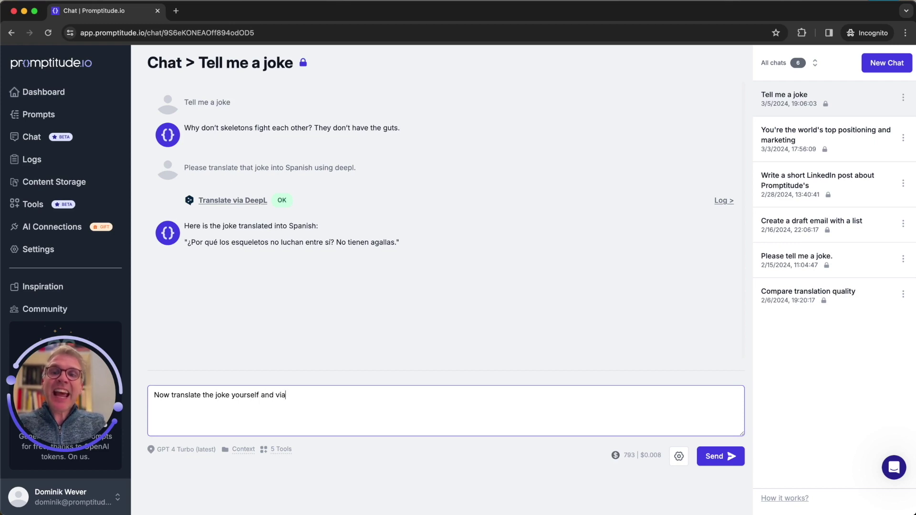
type(" deepl, a")
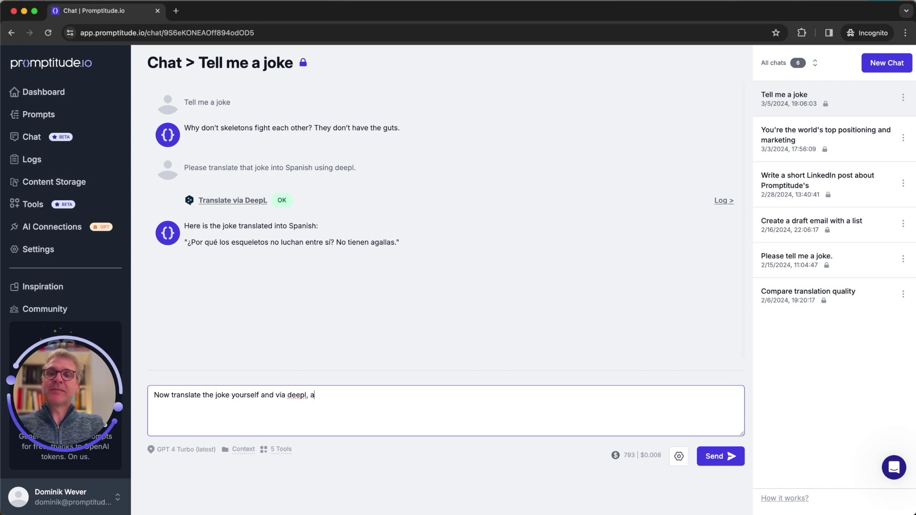
type("nd return a t")
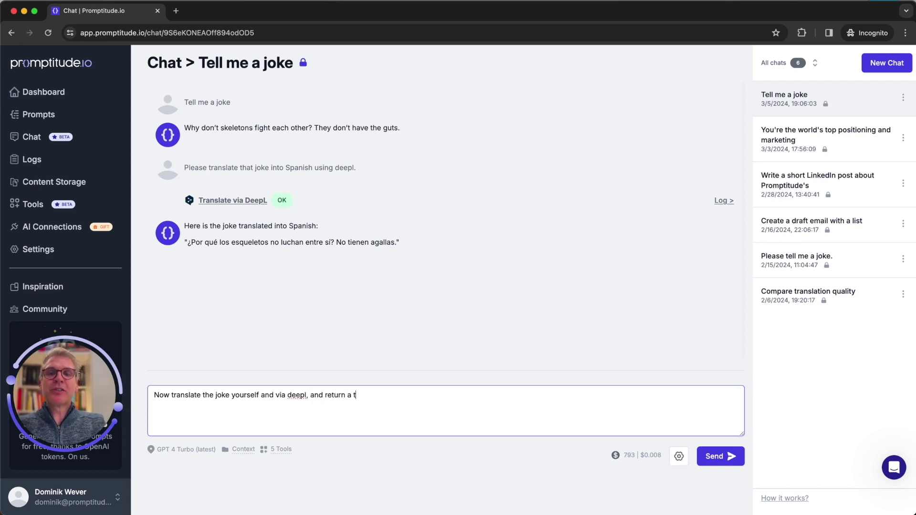
type("able co")
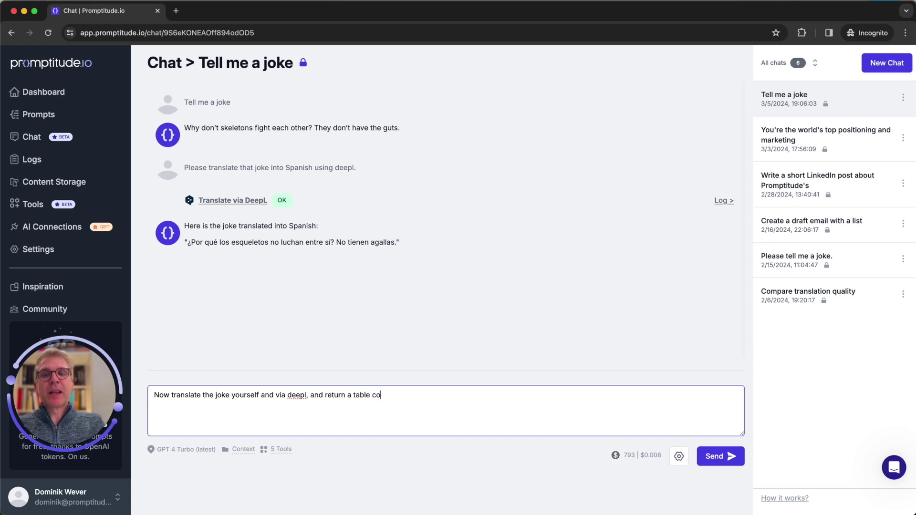
type("mparing both tr")
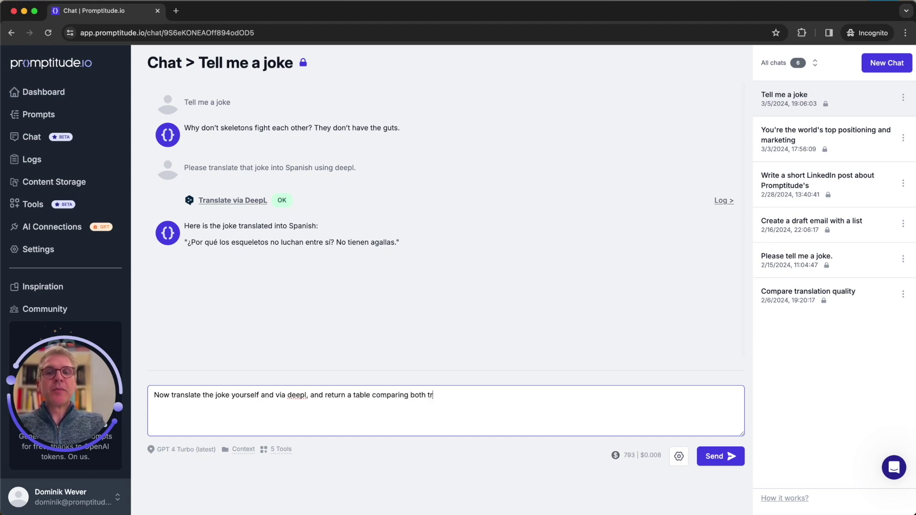
type("anslations.")
key("Return")
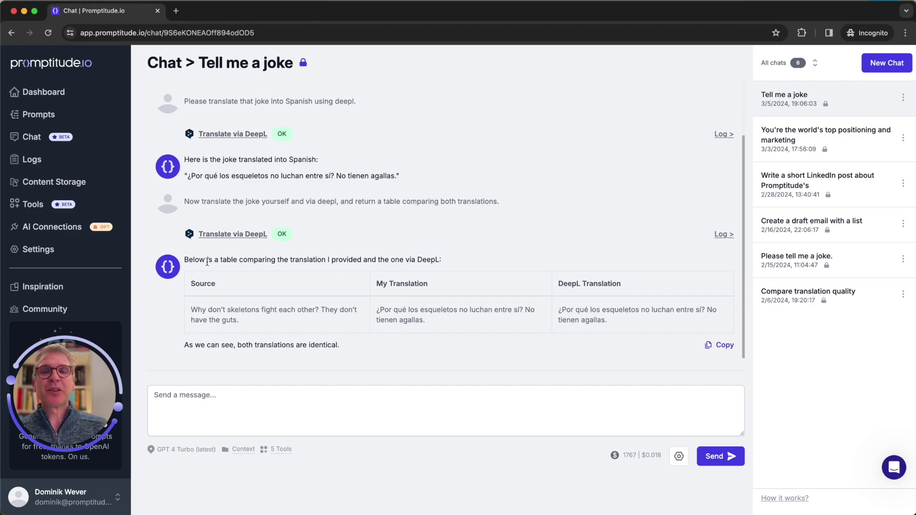
key("ctrl+Up")
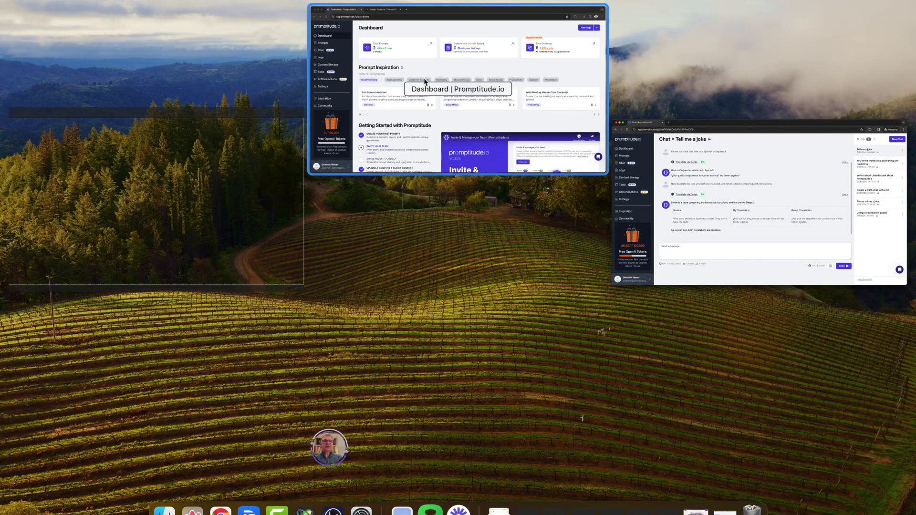
Step: Switch to the Dashboard browser window and go to the Tools page
left_click(425, 82)
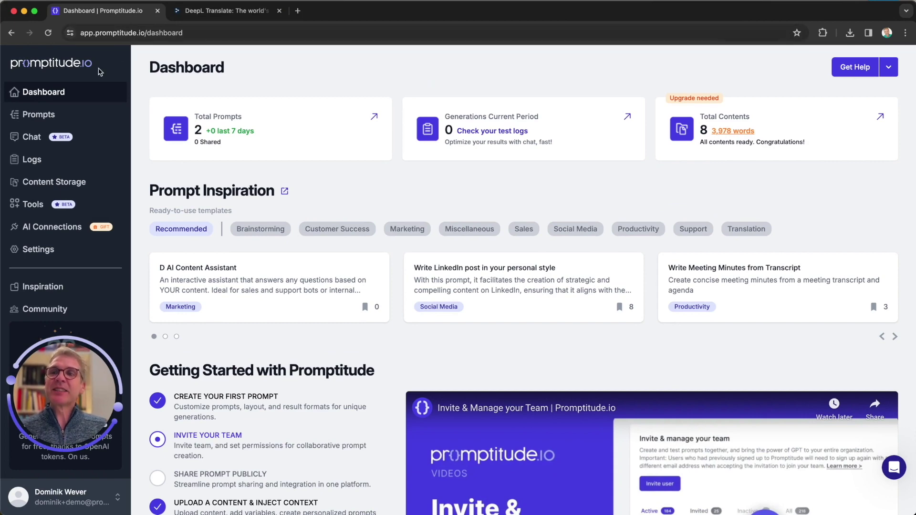
left_click(40, 210)
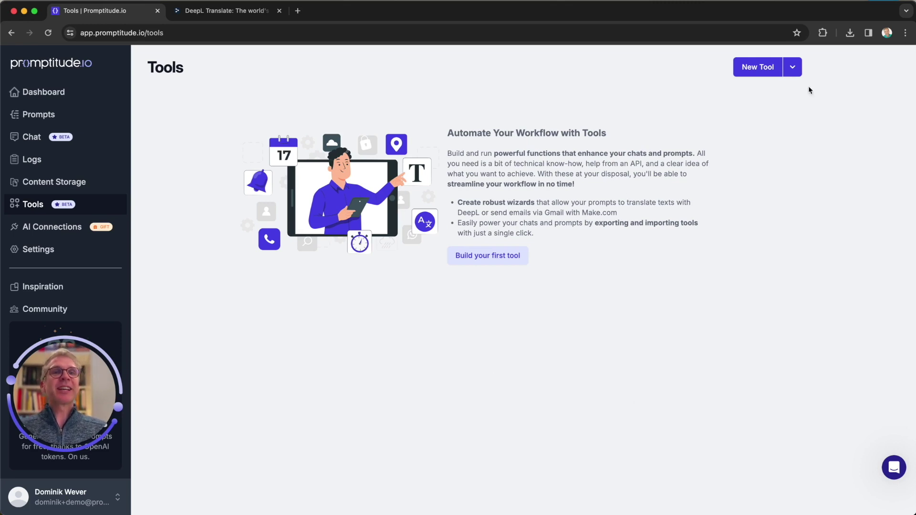
Step: Start a new tool labelled 'Translate via DeepL', keeping the name translate_via_deepl
left_click(759, 71)
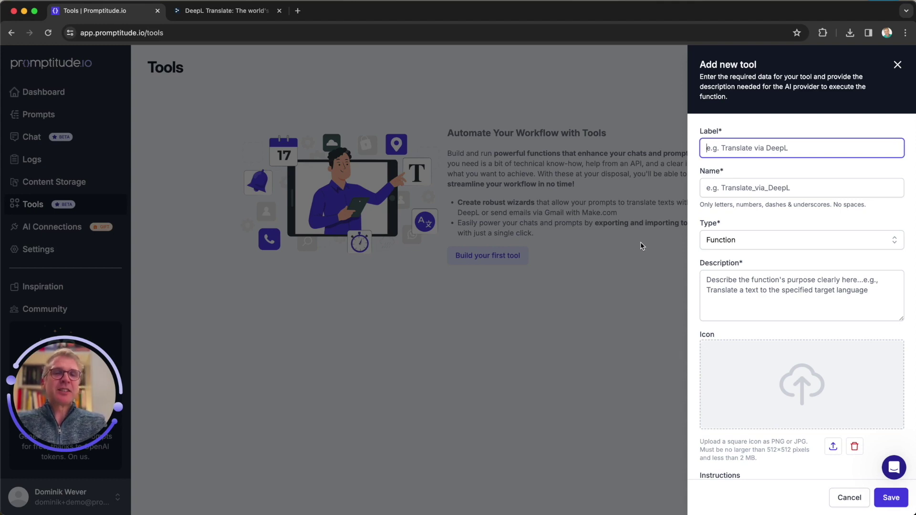
type("Translate")
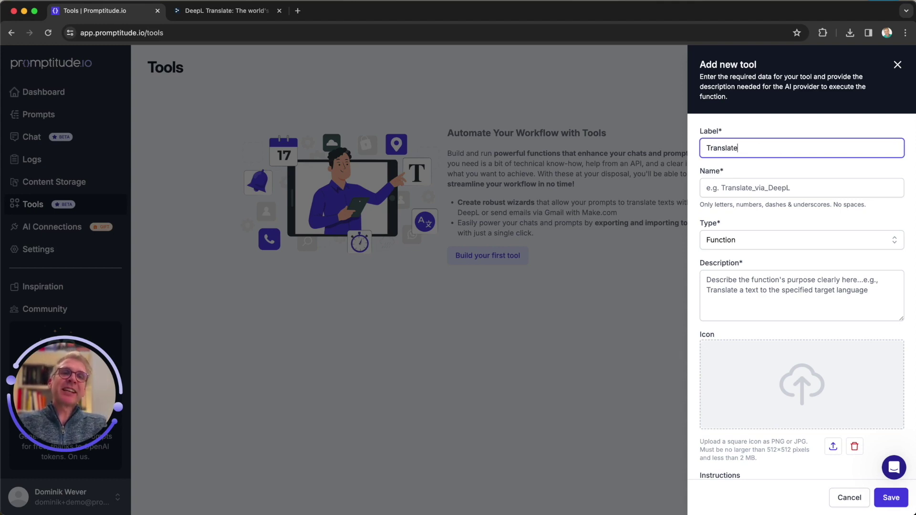
type(" via Dee")
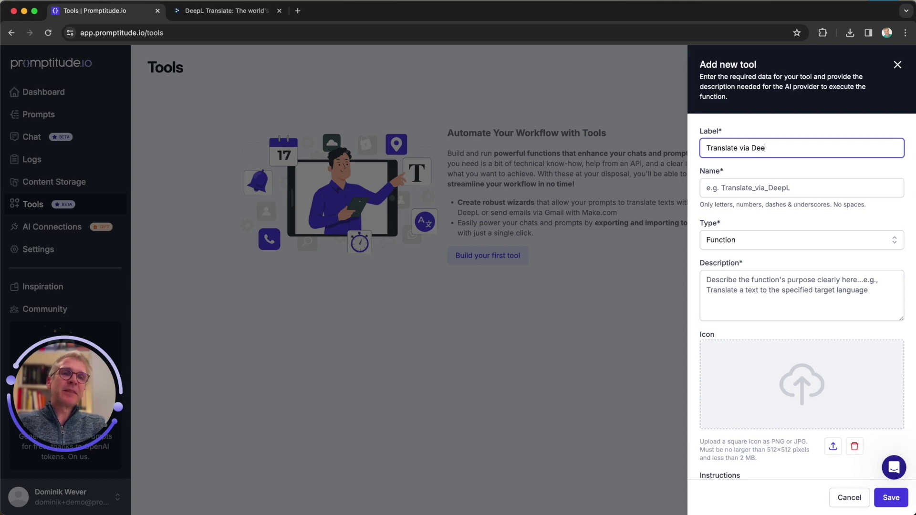
type("pL")
key("Tab")
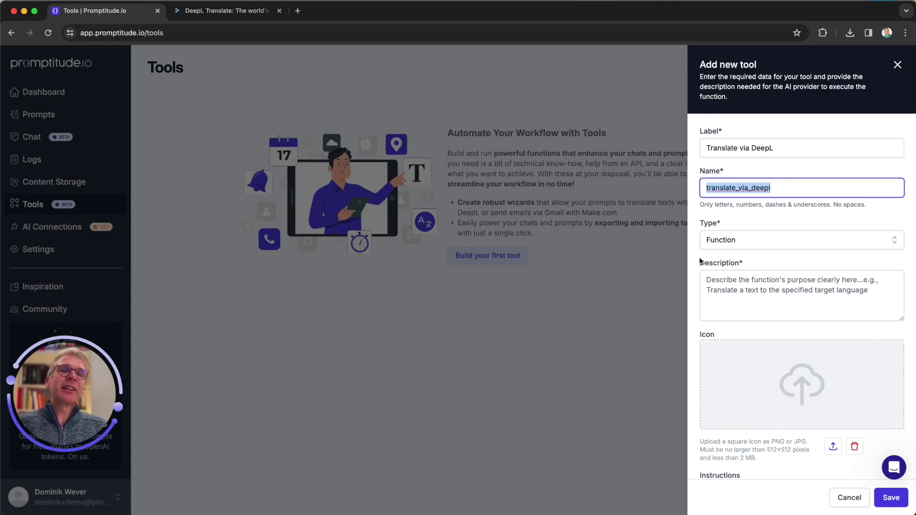
left_click(741, 187)
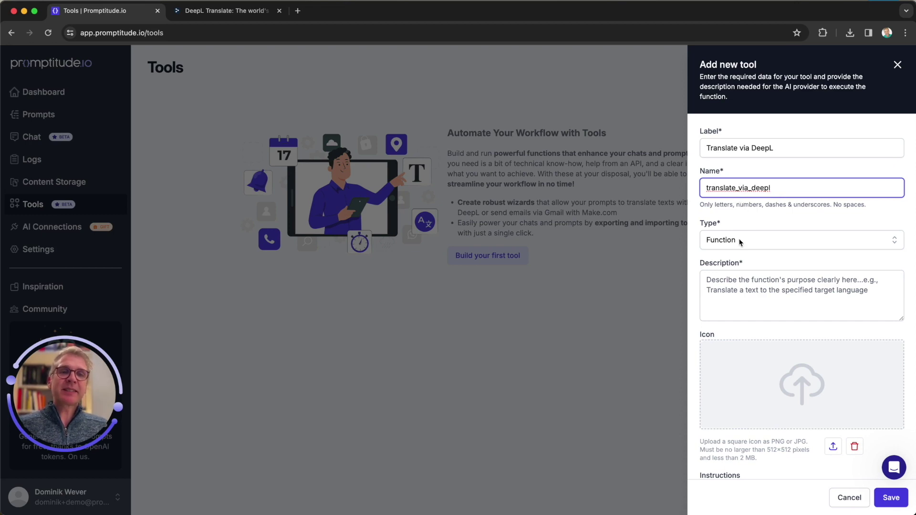
Step: Describe the tool as 'Translates a given text into a specified target language'
left_click(725, 283)
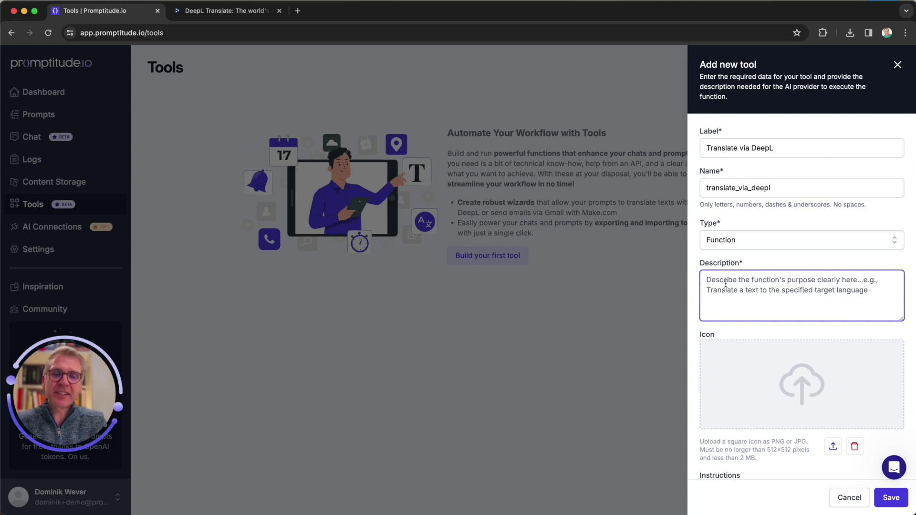
type("Translates a given text into ")
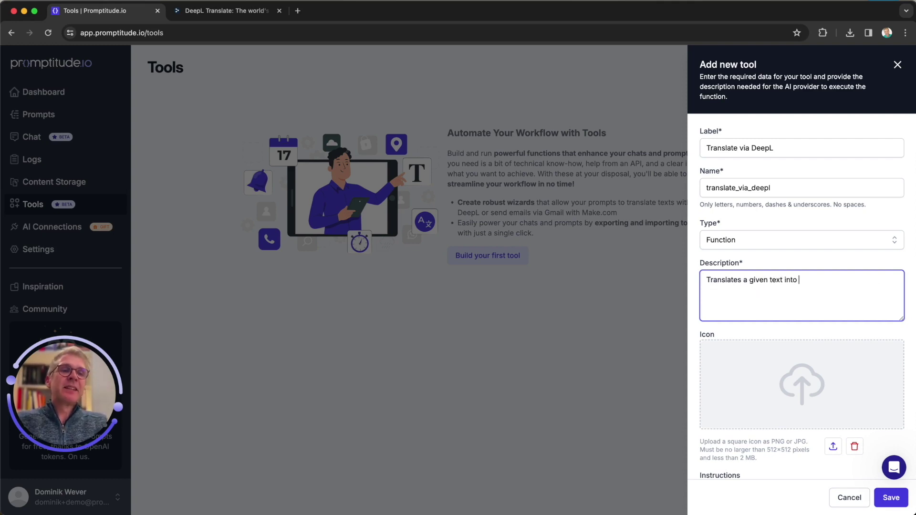
type("a specified tar")
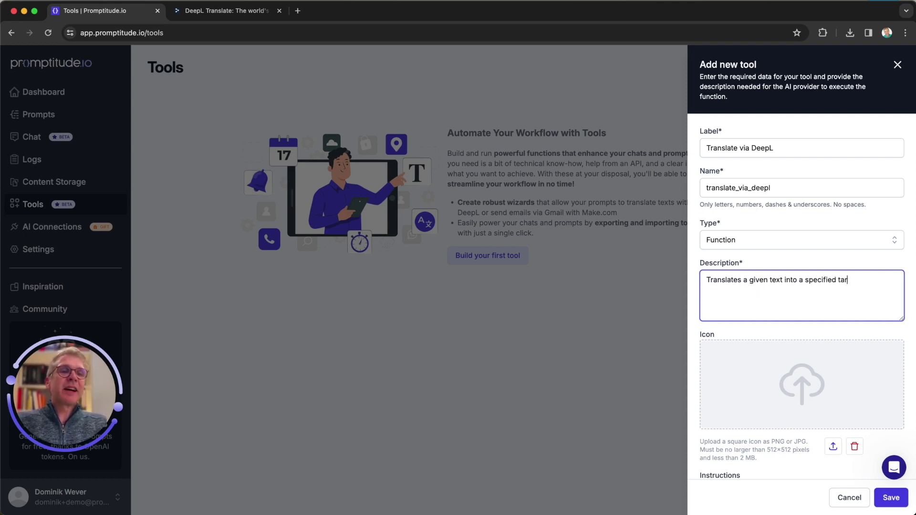
type("get langauge")
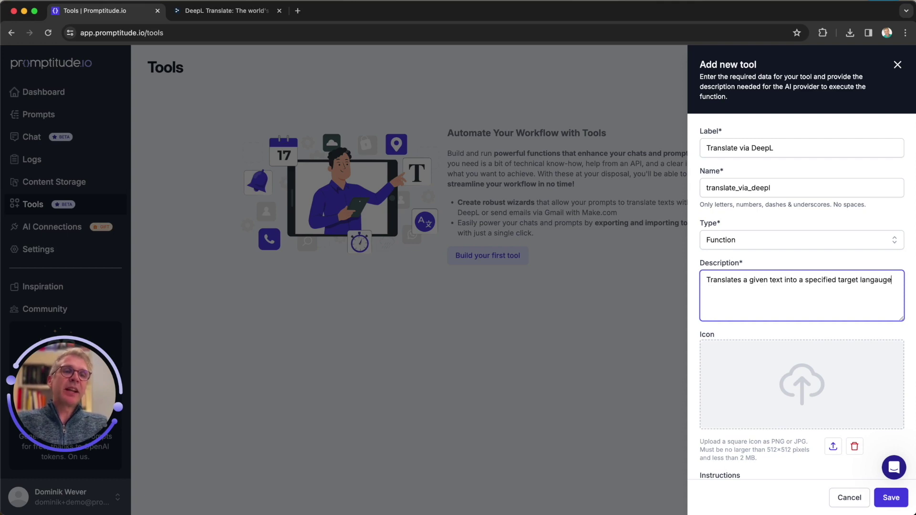
key("BackSpace")
key("BackSpace")
key("BackSpace")
key("BackSpace")
type("ugag")
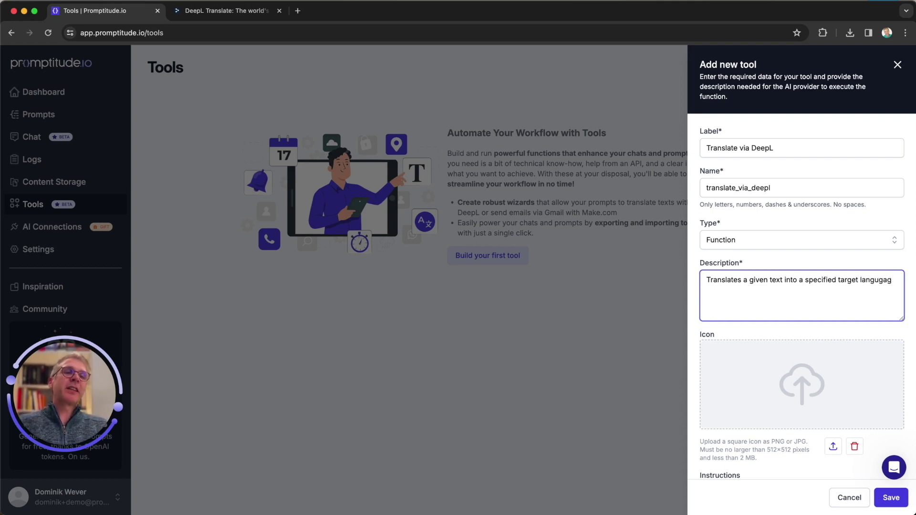
key("BackSpace")
key("BackSpace")
key("BackSpace")
type("age")
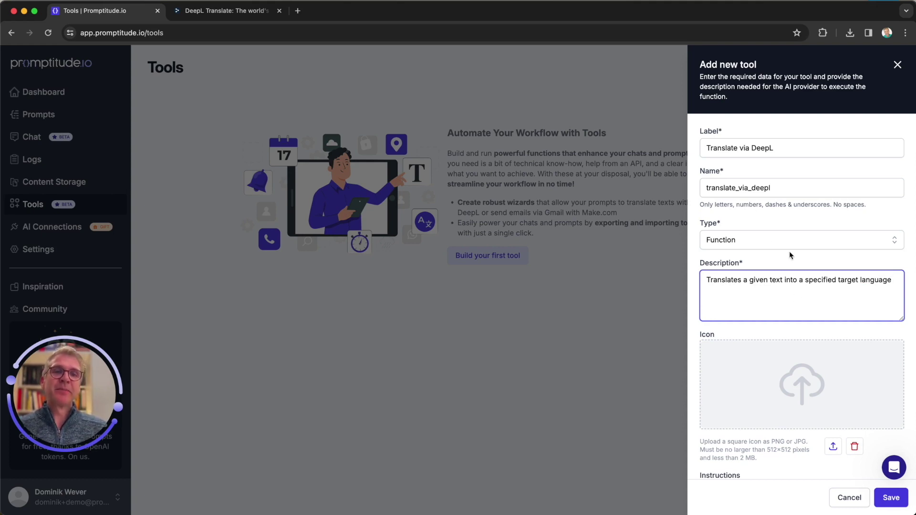
left_click(808, 391)
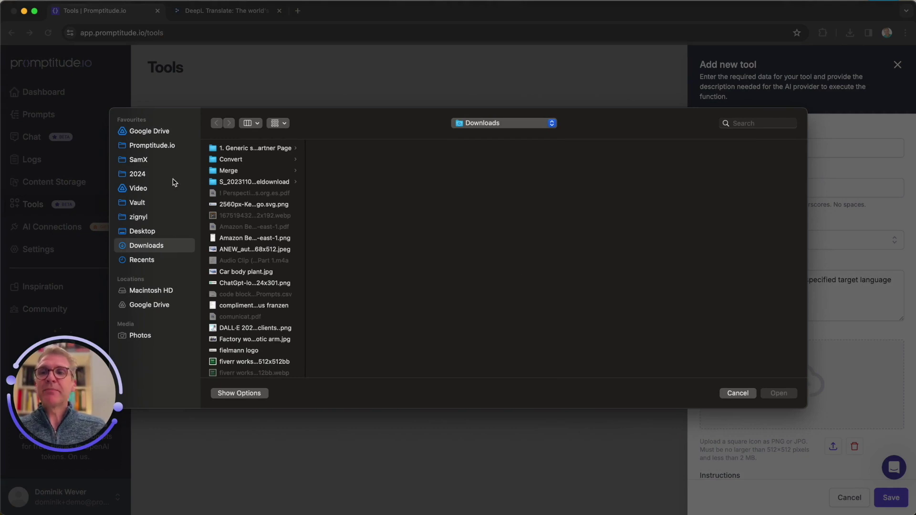
Step: Set DeepL_icon.png from Promptitude.io > Dev > Tools & Functions as the tool's icon
left_click(147, 146)
left_click(233, 182)
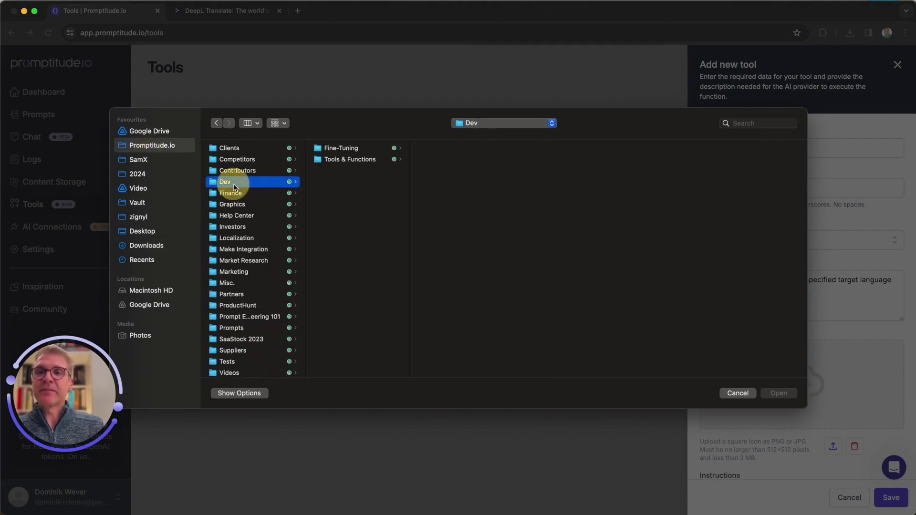
left_click(342, 159)
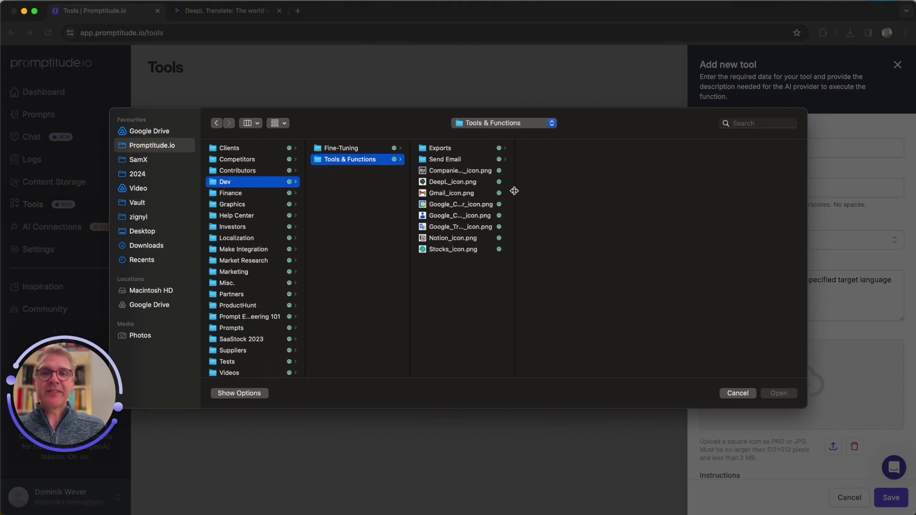
double_click(455, 182)
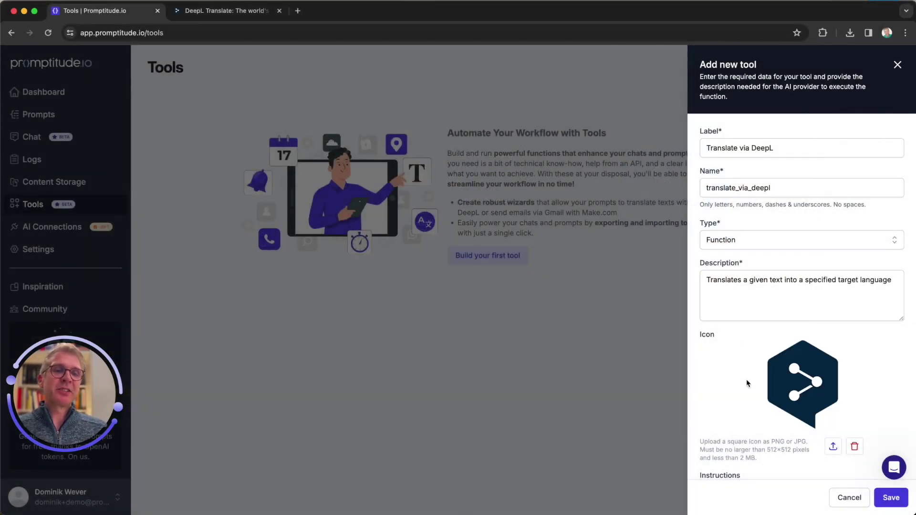
Step: Save the new Translate via DeepL tool
scroll(747, 383, "down", 3)
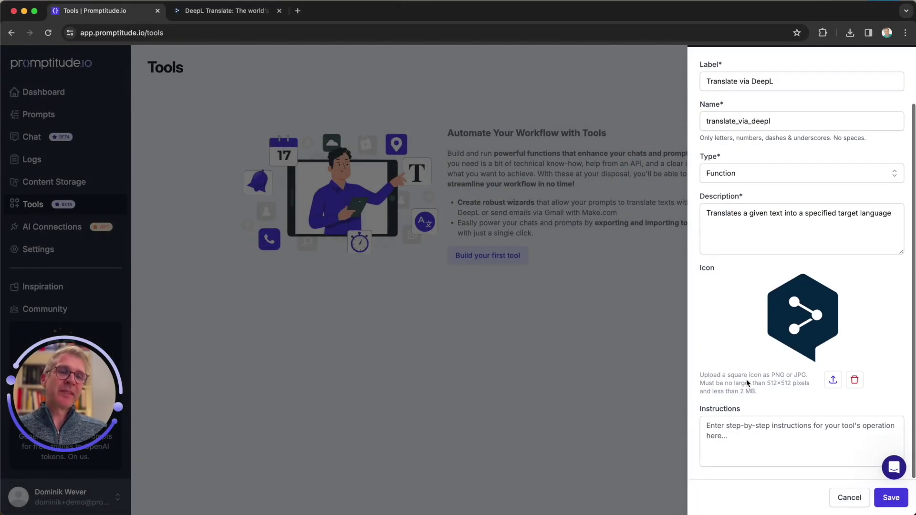
left_click(706, 425)
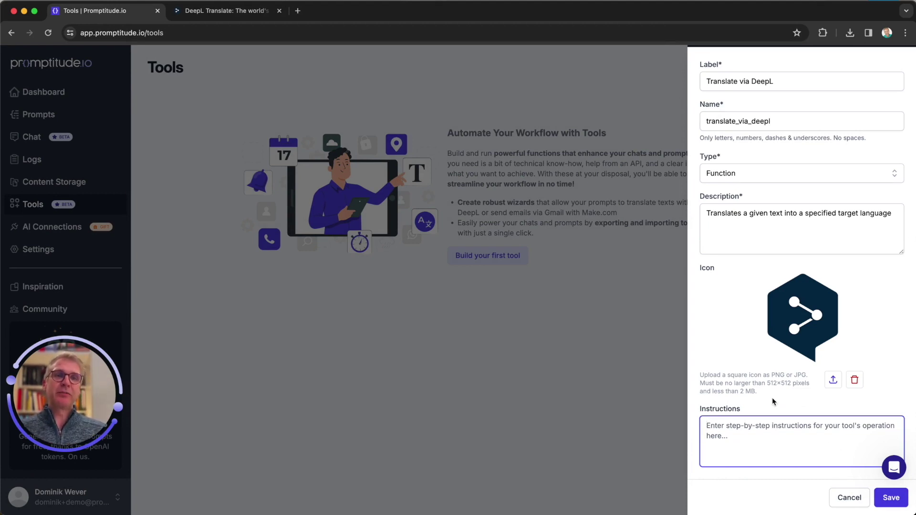
scroll(774, 400, "up", 3)
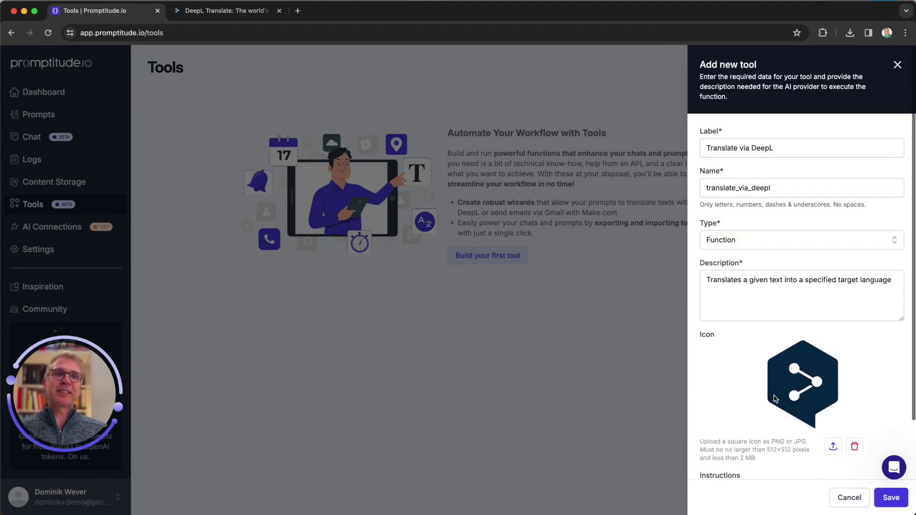
left_click(886, 497)
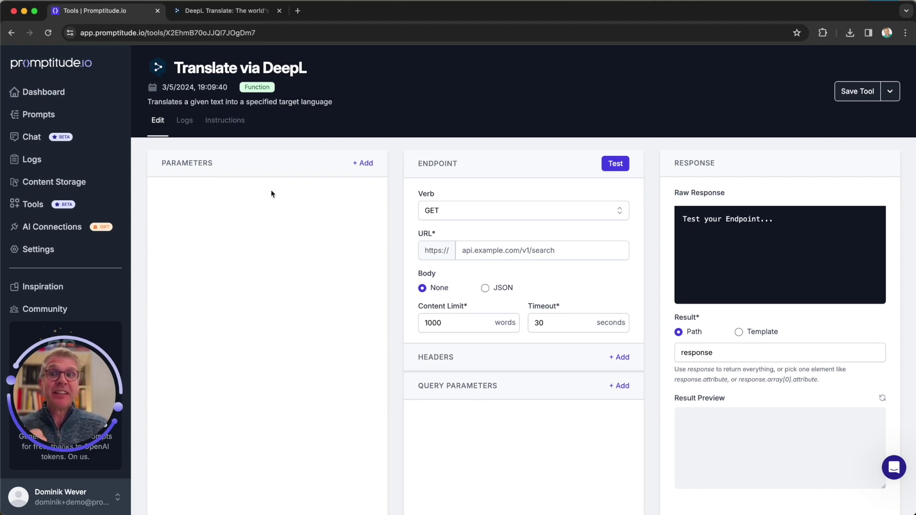
Step: Add a parameter labelled Text, named text, with test value 'Hello world!'
left_click(365, 163)
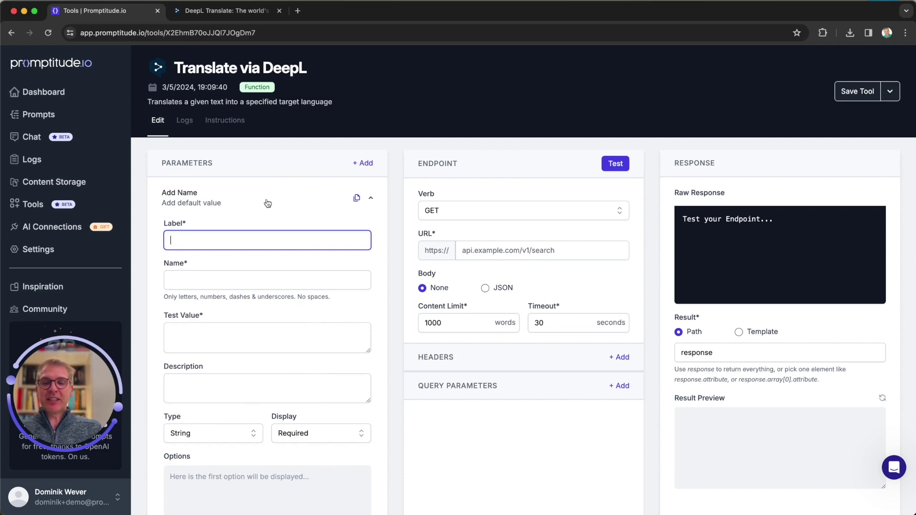
type("Text")
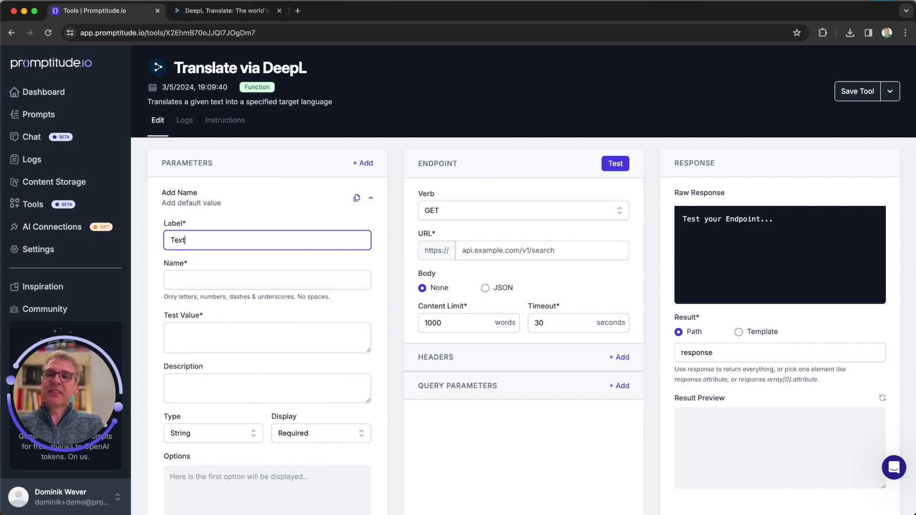
key("Tab")
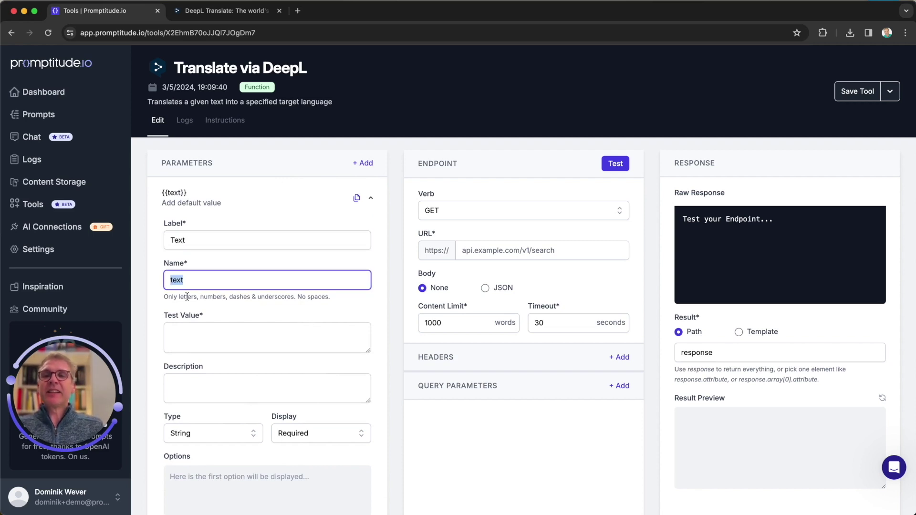
left_click(196, 284)
left_click(189, 335)
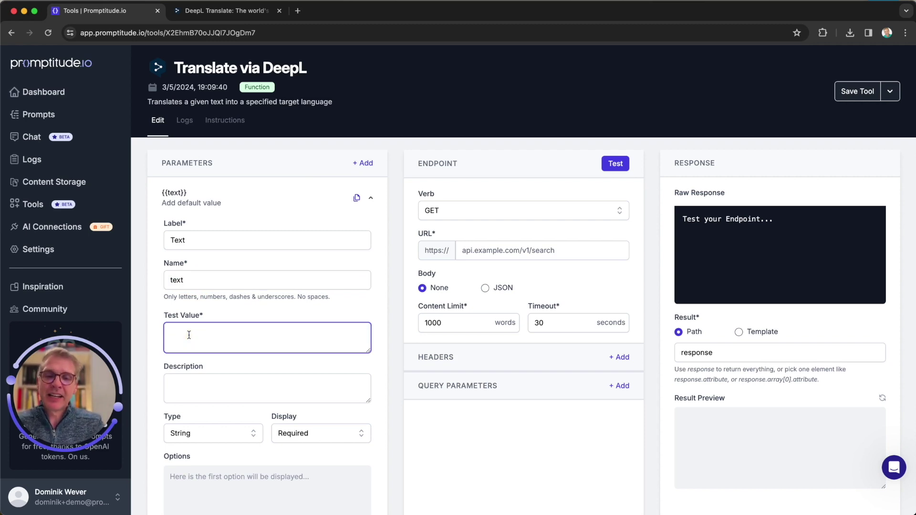
type("Hello worl")
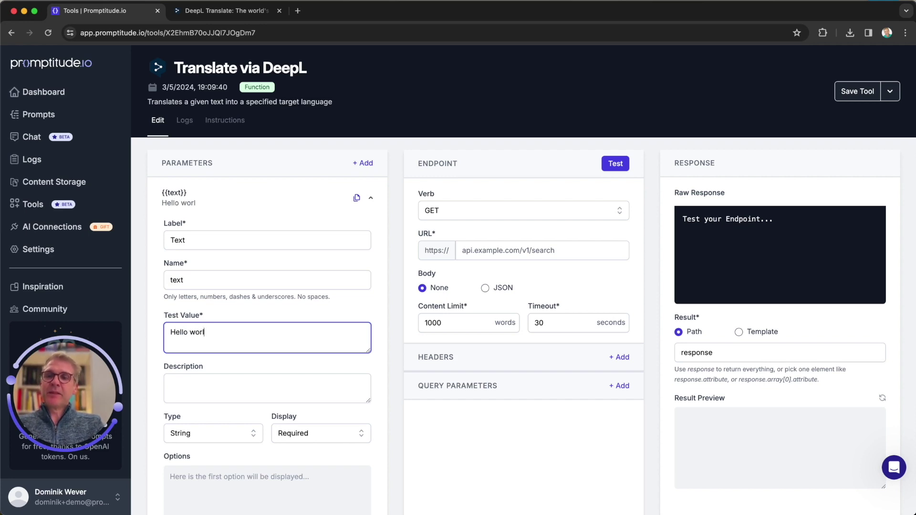
type("d!")
Step: Describe the text parameter as 'The text to be translated', keep type String, and collapse it
left_click(186, 387)
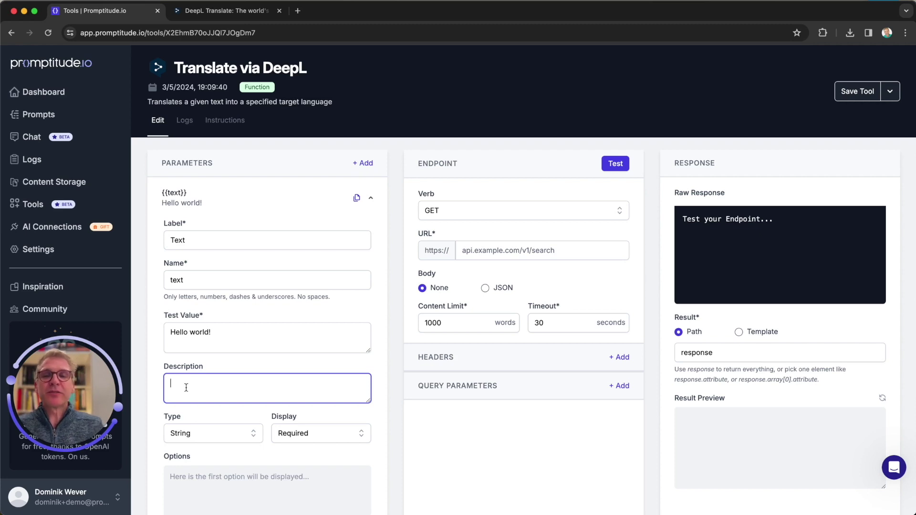
type("The tex")
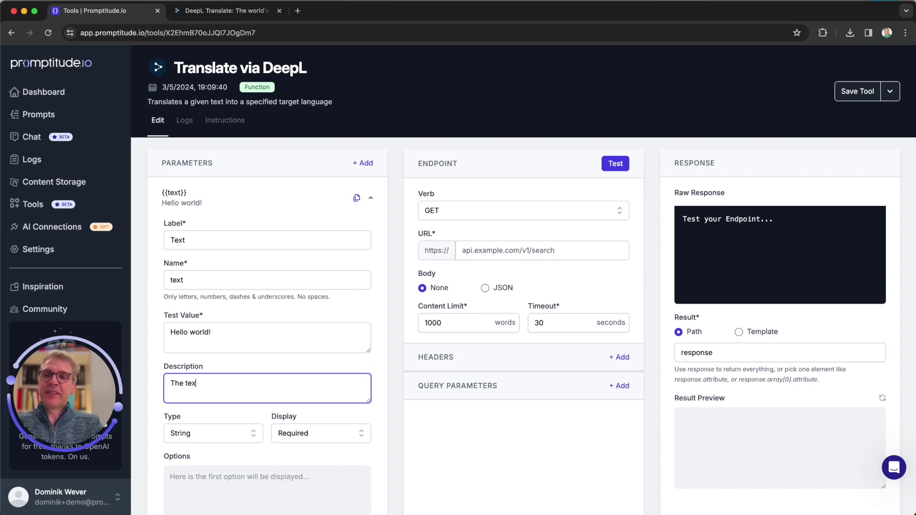
type("t to be translated")
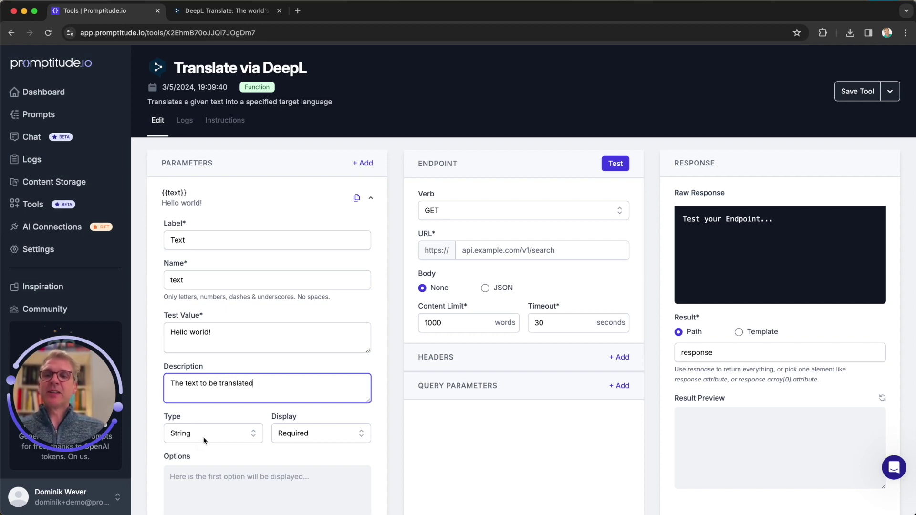
left_click(204, 439)
left_click(204, 438)
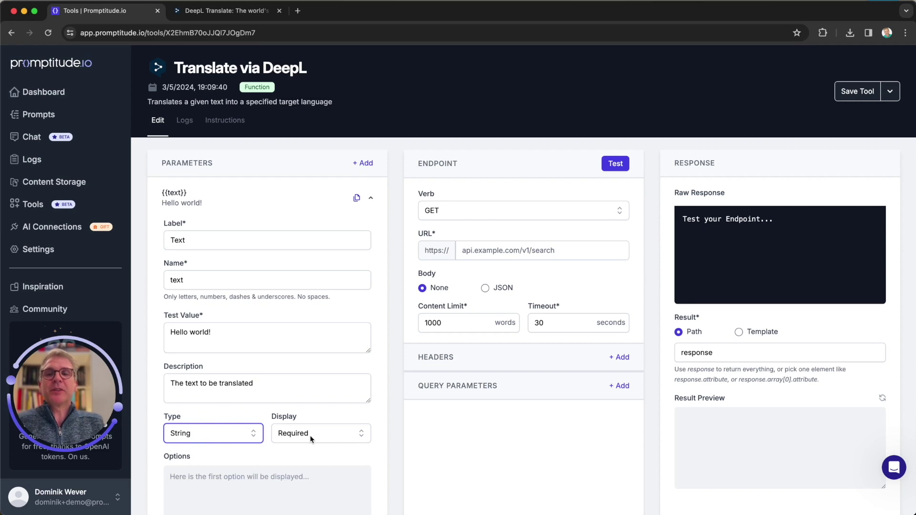
scroll(287, 437, "down", 2)
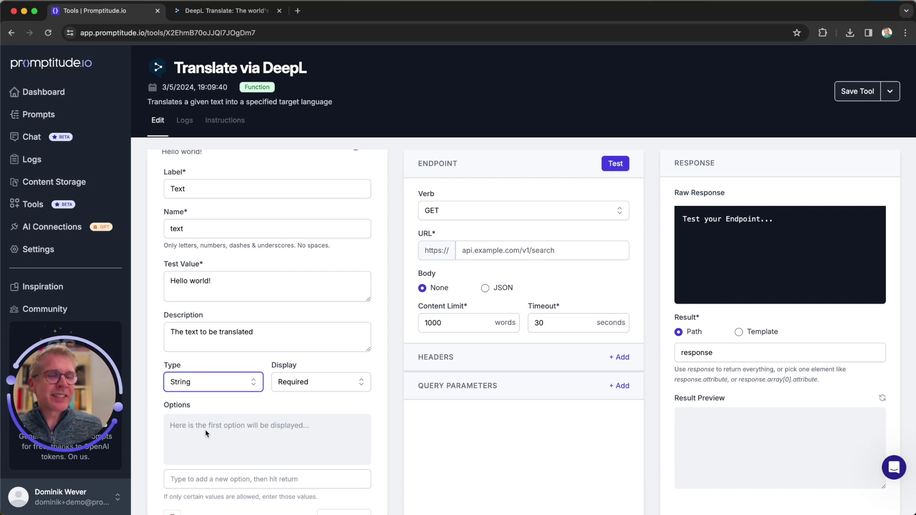
scroll(206, 434, "up", 2)
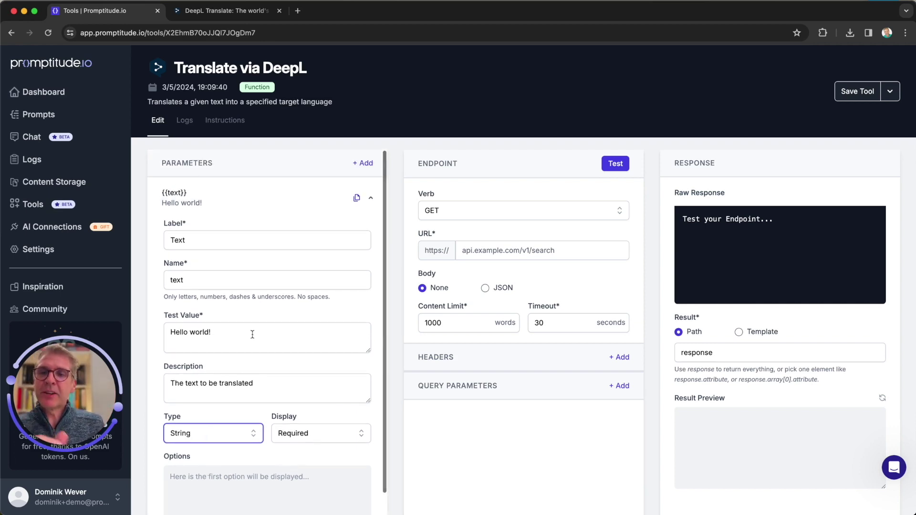
left_click(371, 198)
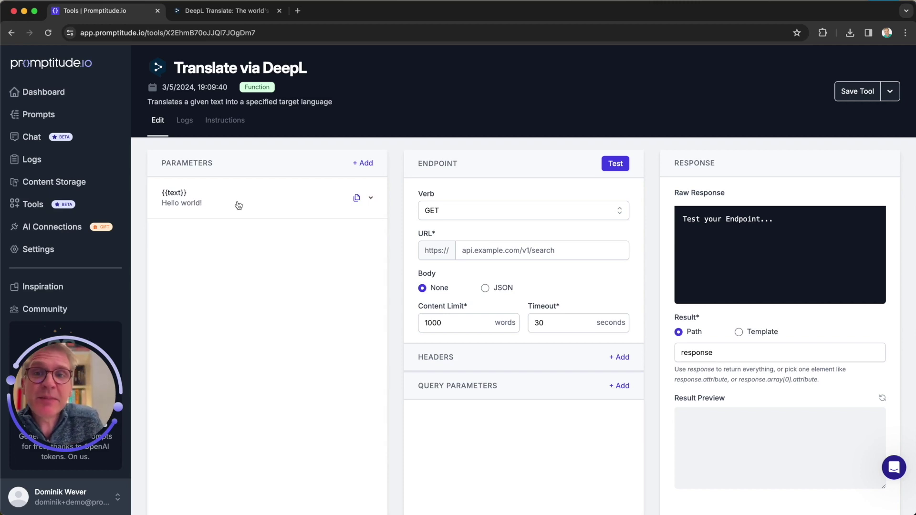
left_click(364, 163)
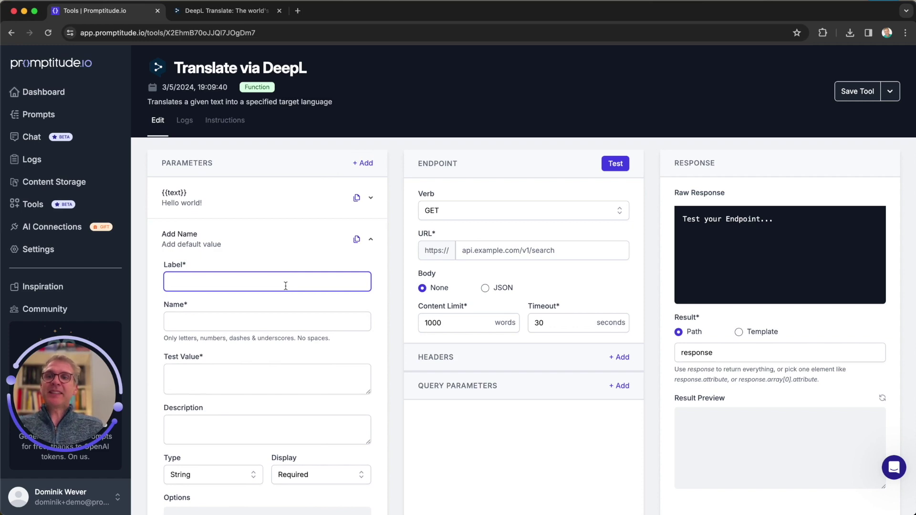
Step: Label the second parameter 'Target Language' with test value ES
type("Target L")
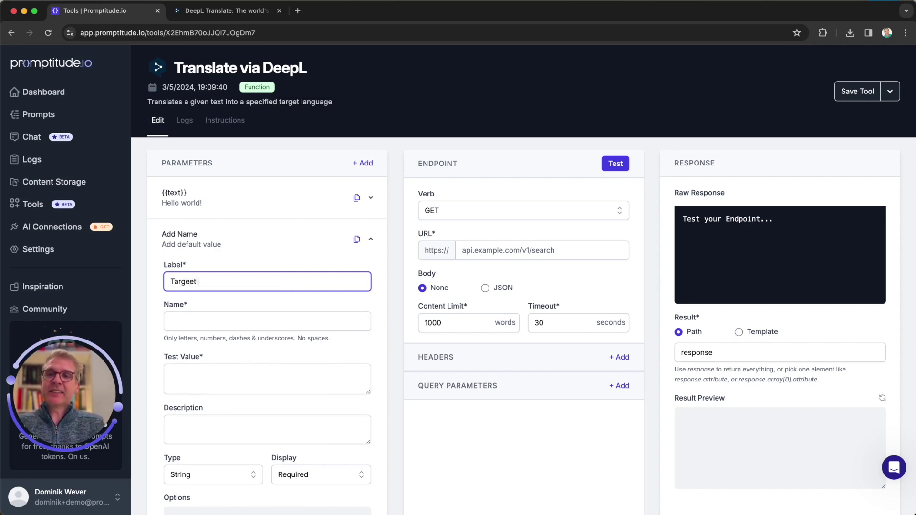
key("BackSpace")
key("BackSpace")
key("BackSpace")
type("t Language")
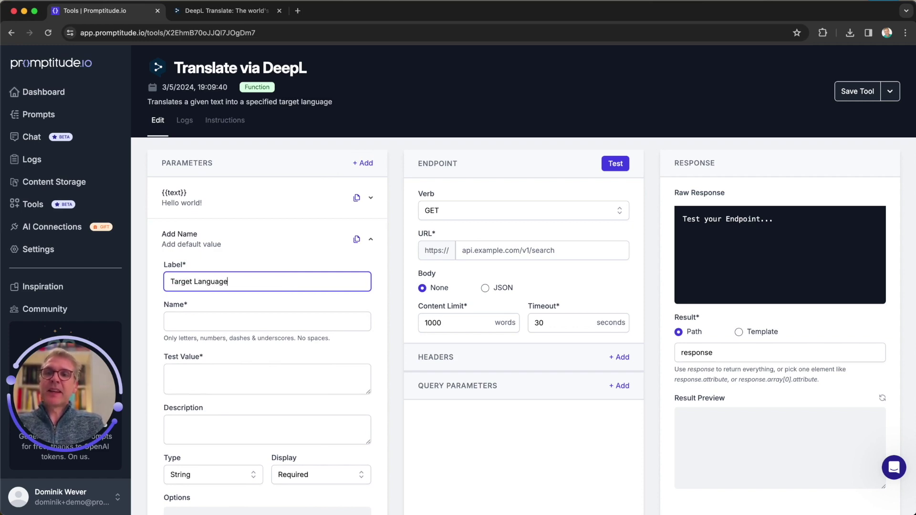
key("Tab")
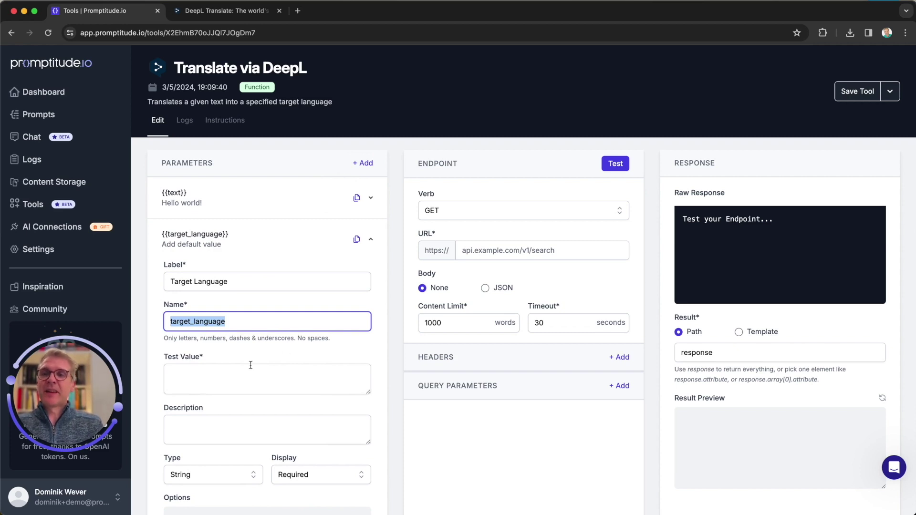
left_click(190, 383)
type("ES")
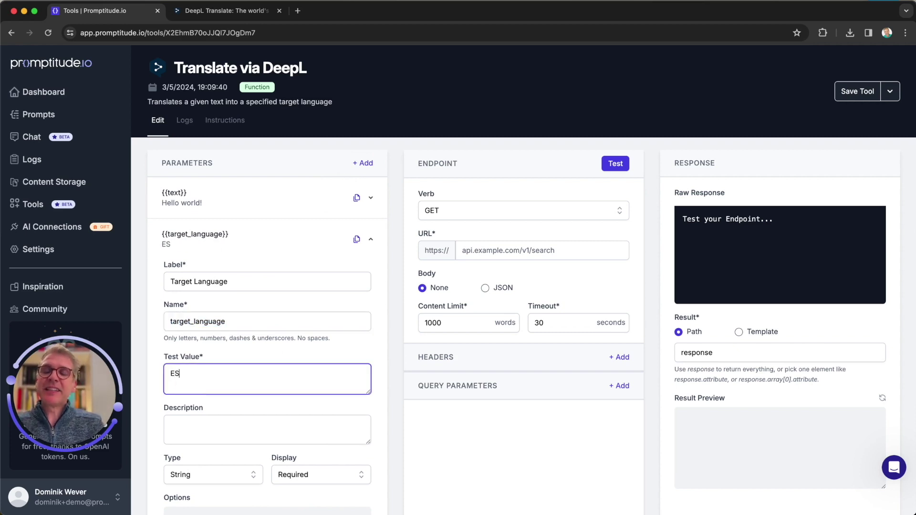
Step: Describe target_language as 'The target language (as a two-letter code) to translate the text into', then collapse it
scroll(189, 382, "down", 4)
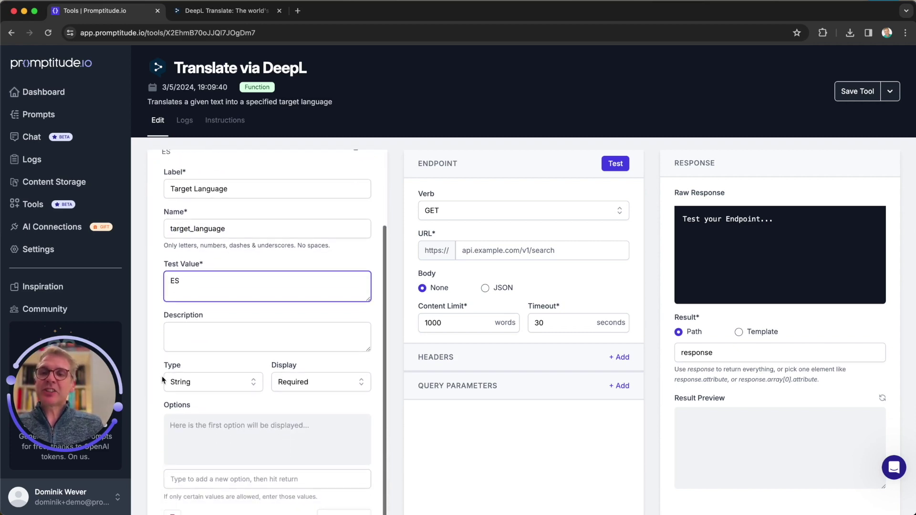
left_click(186, 332)
type("T")
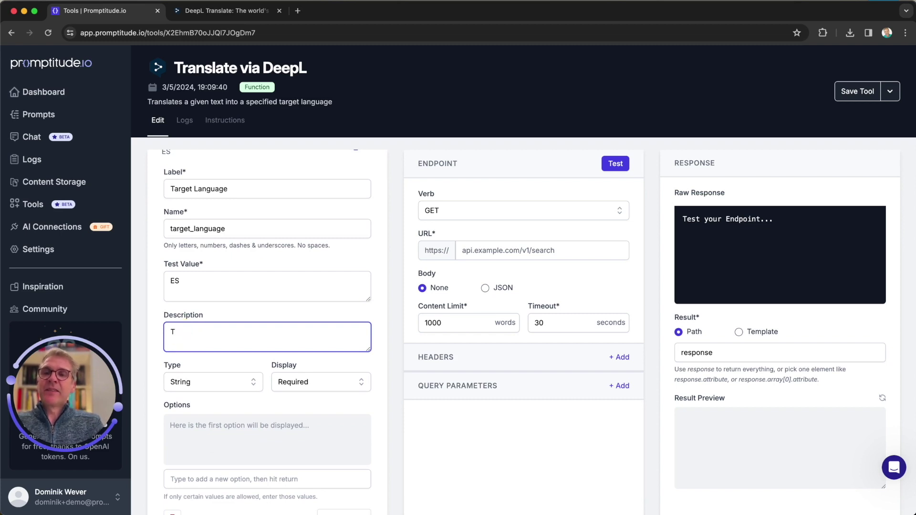
type("he target lang")
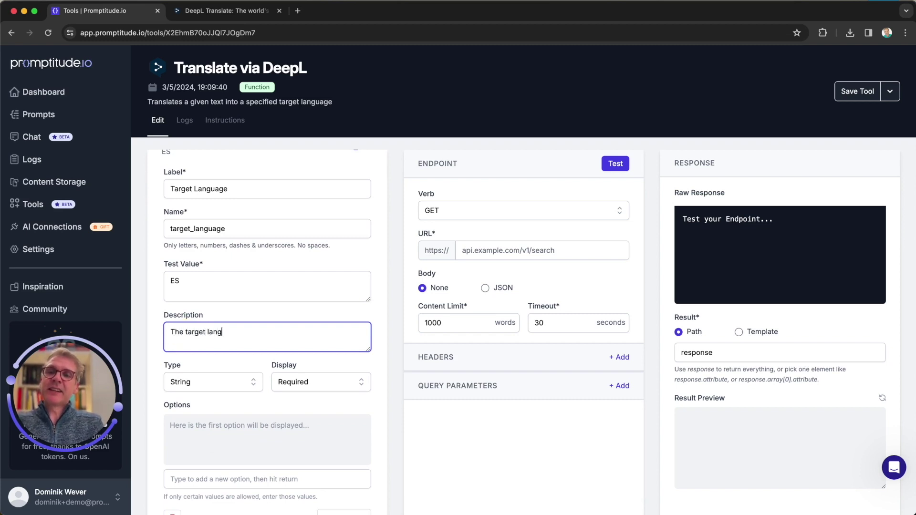
type("uage (as a two-l")
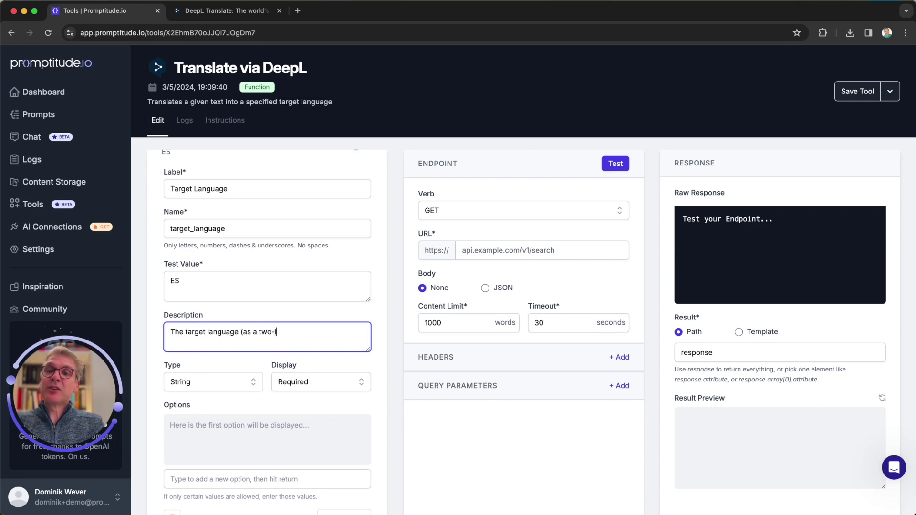
type("etter code)")
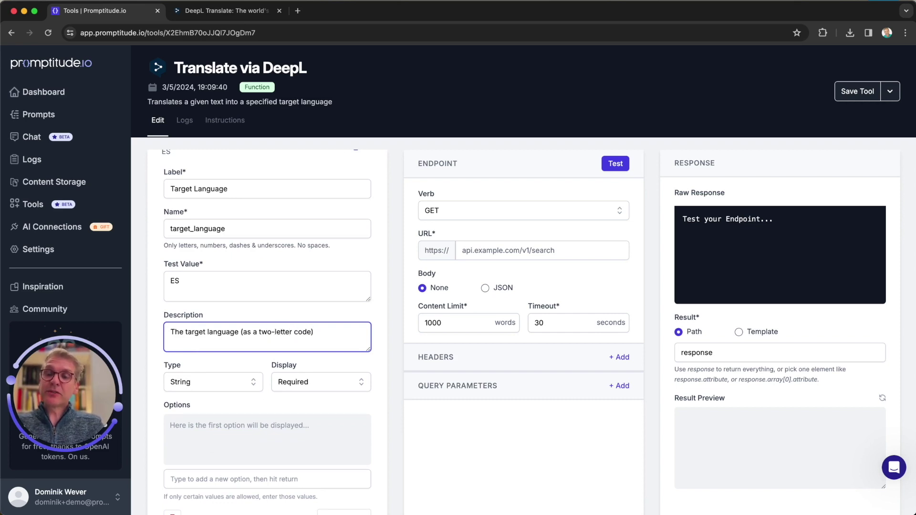
type(" to")
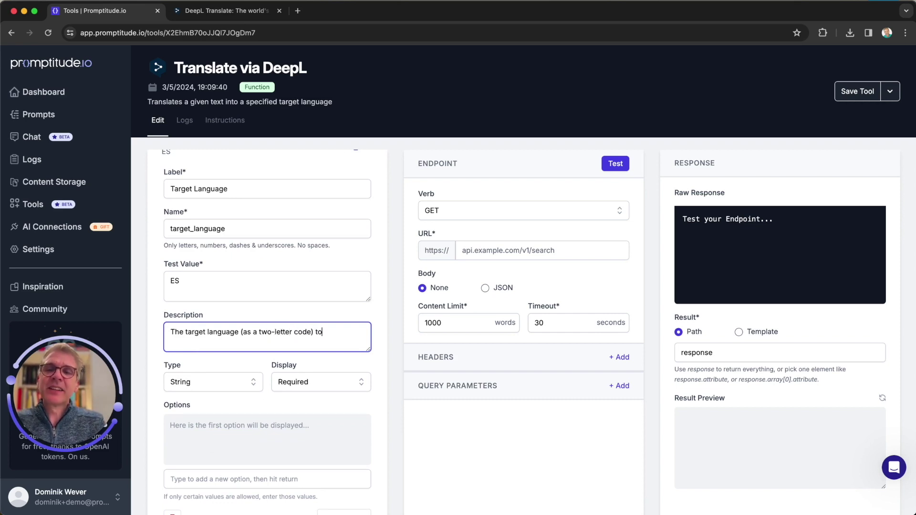
type(" translate the ")
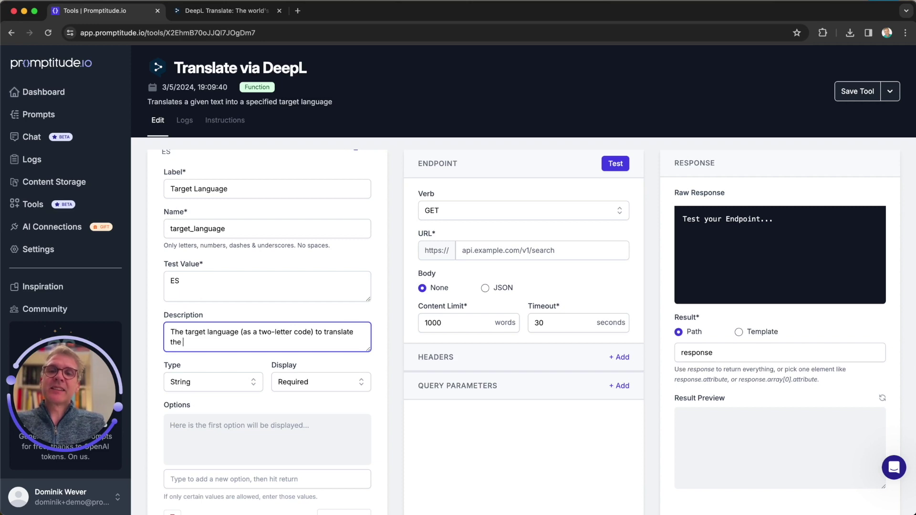
type("text into")
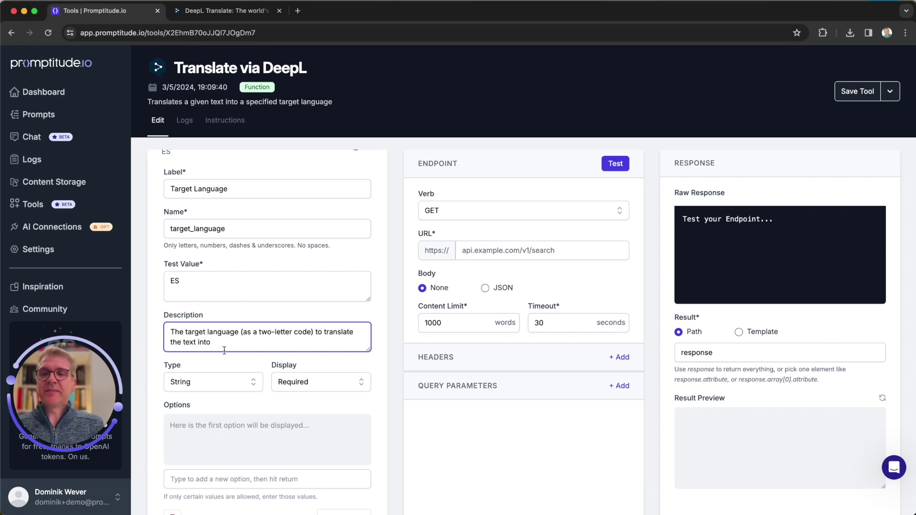
scroll(237, 415, "down", 2)
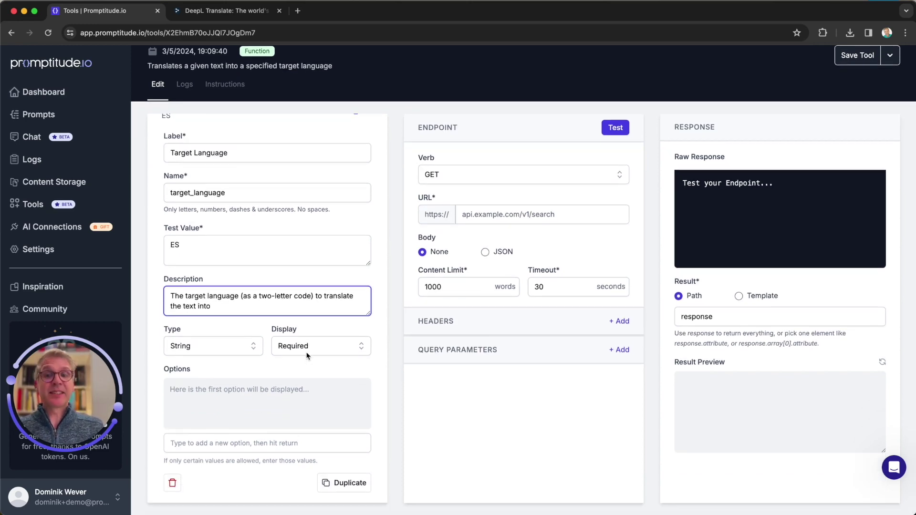
left_click(211, 443)
type("EN")
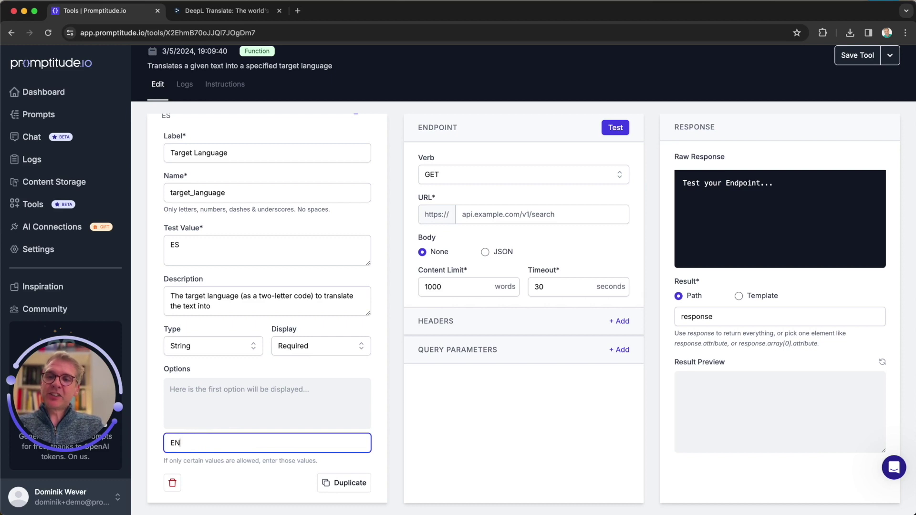
left_click(202, 444)
key("Return")
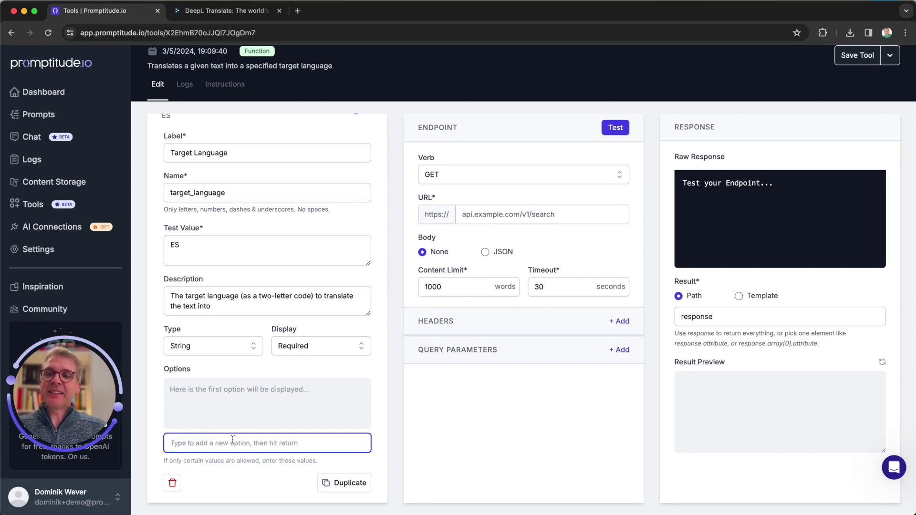
scroll(319, 393, "up", 3)
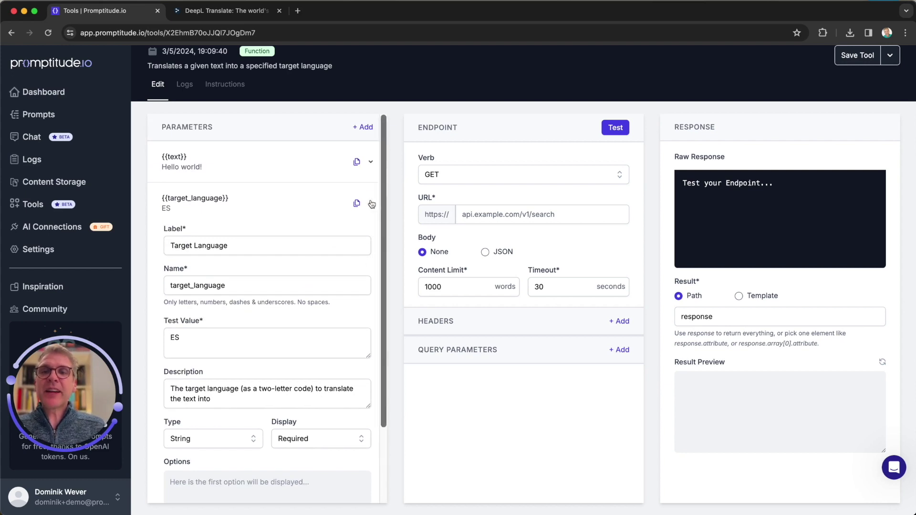
left_click(371, 204)
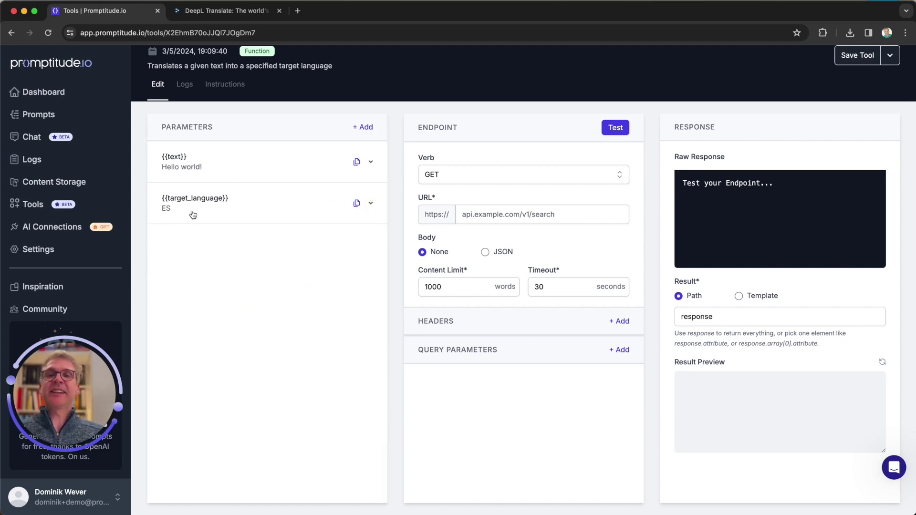
Step: Switch from the tool editor to the DeepL Translate browser tab
scroll(431, 247, "up", 1)
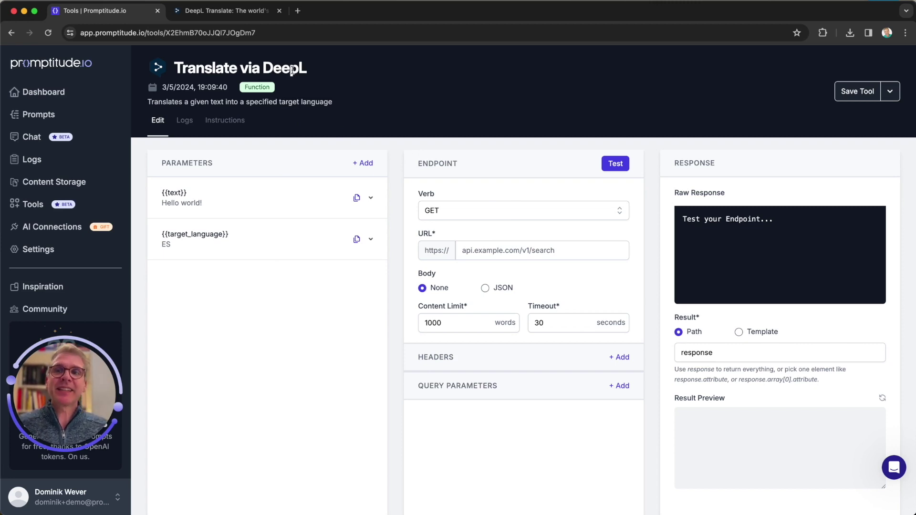
left_click(267, 10)
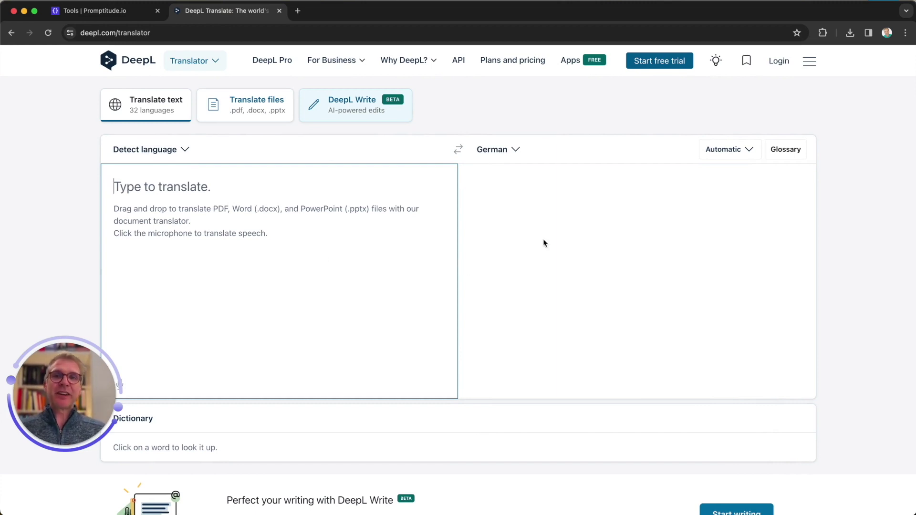
Step: Look over the DeepL API pricing plans and open the API documentation's Introduction page
left_click(459, 60)
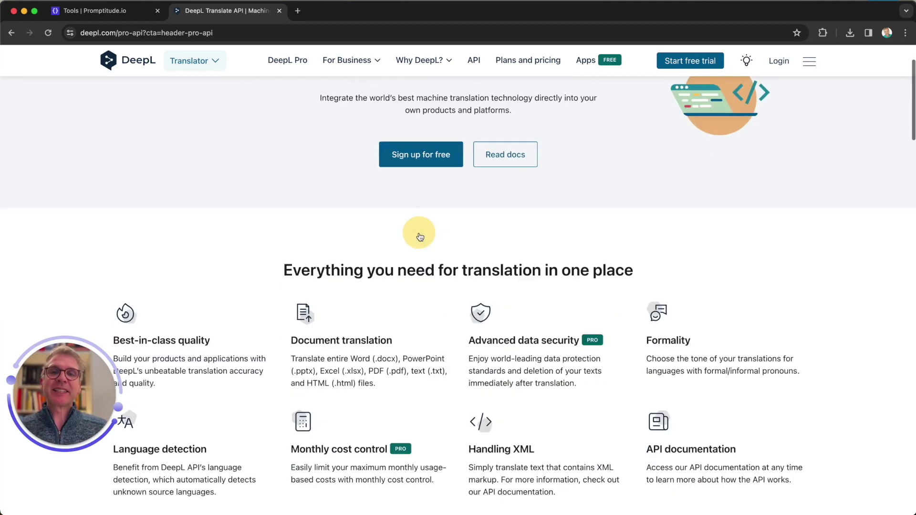
scroll(420, 237, "down", 10)
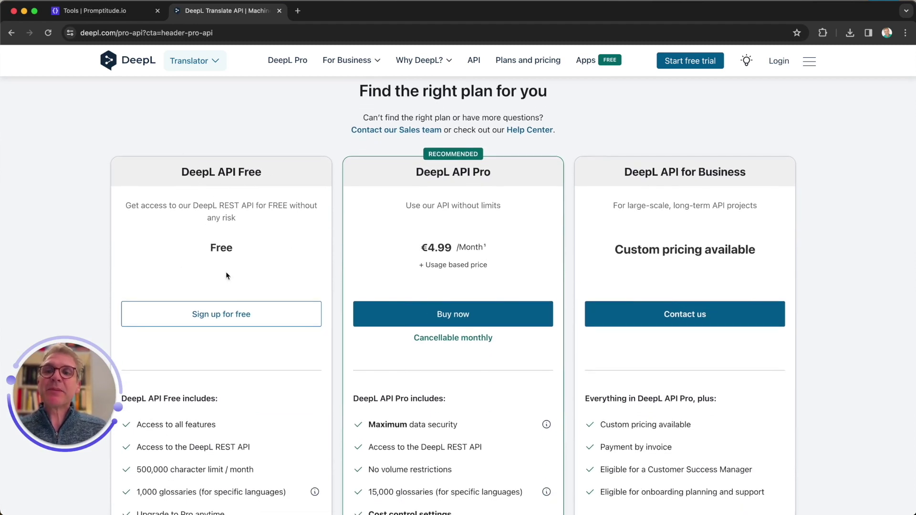
scroll(214, 294, "down", 5)
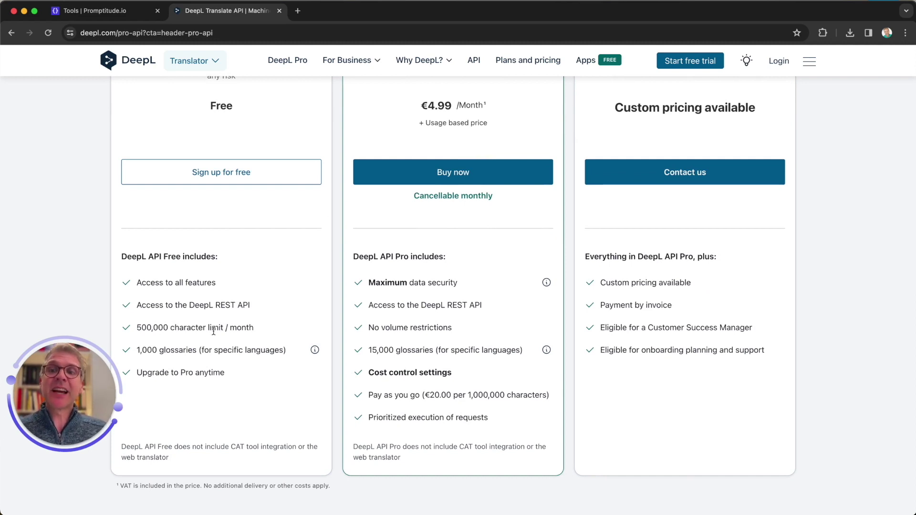
scroll(213, 330, "up", 5)
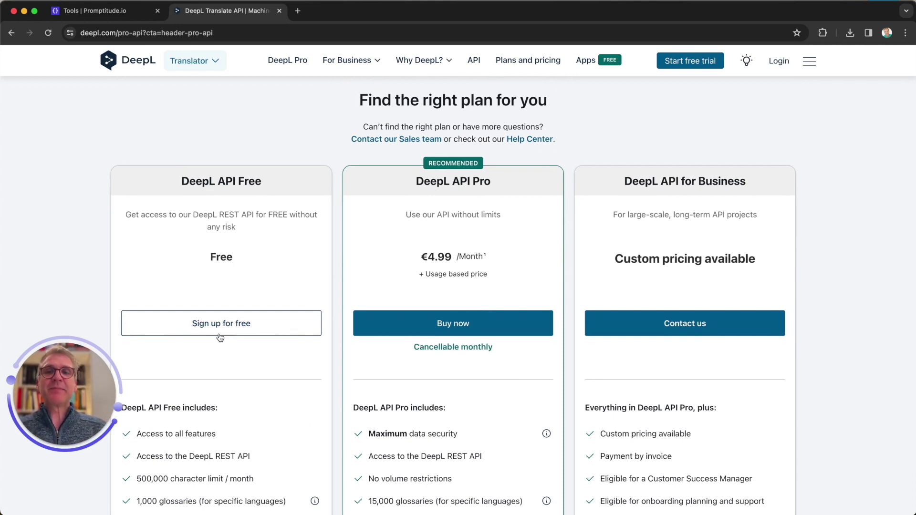
scroll(220, 337, "up", 10)
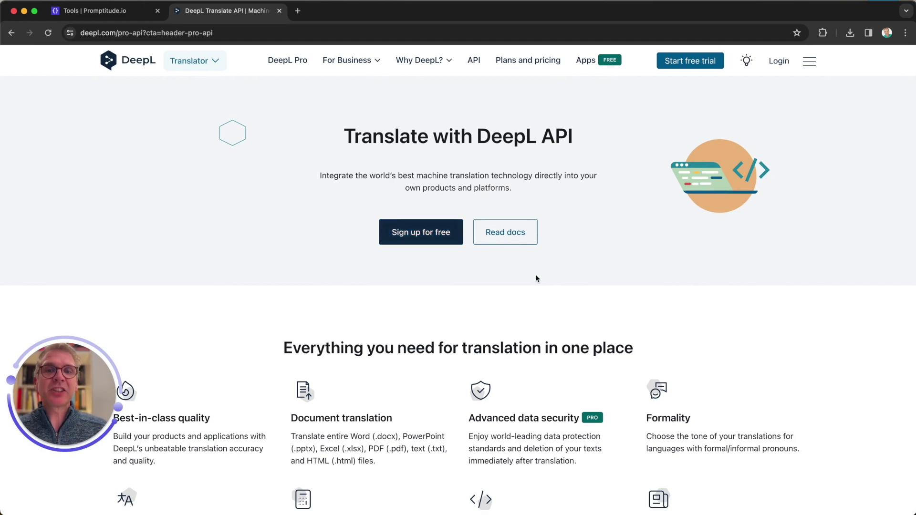
left_click(512, 237)
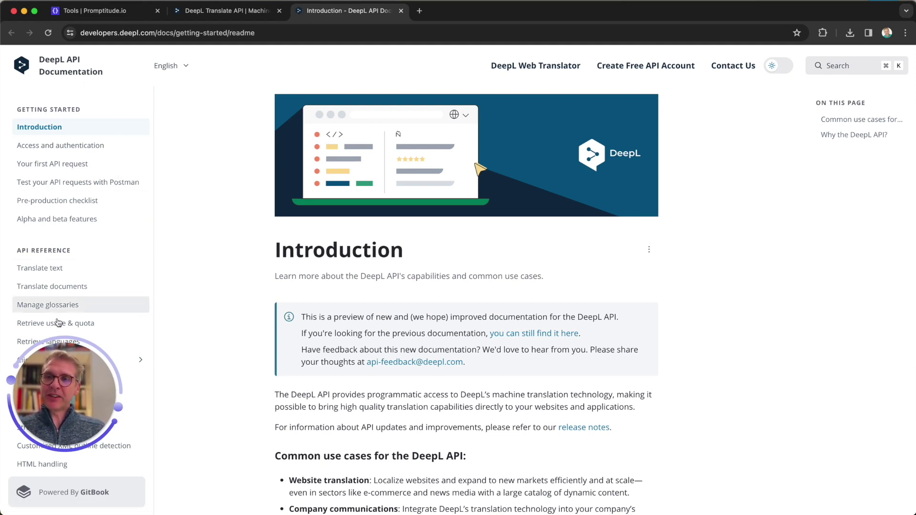
Step: Open the Translate text reference and compare its cURL and Node.js examples
left_click(52, 274)
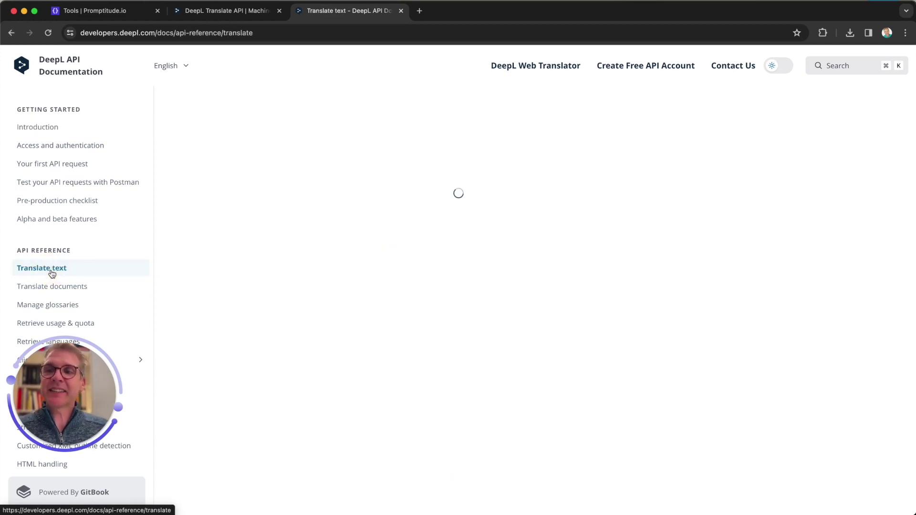
scroll(366, 319, "down", 6)
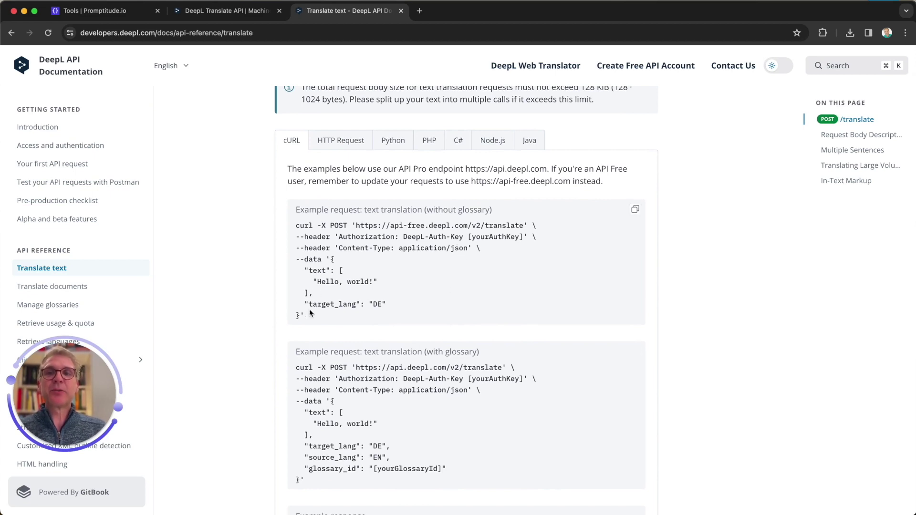
scroll(389, 434, "down", 1)
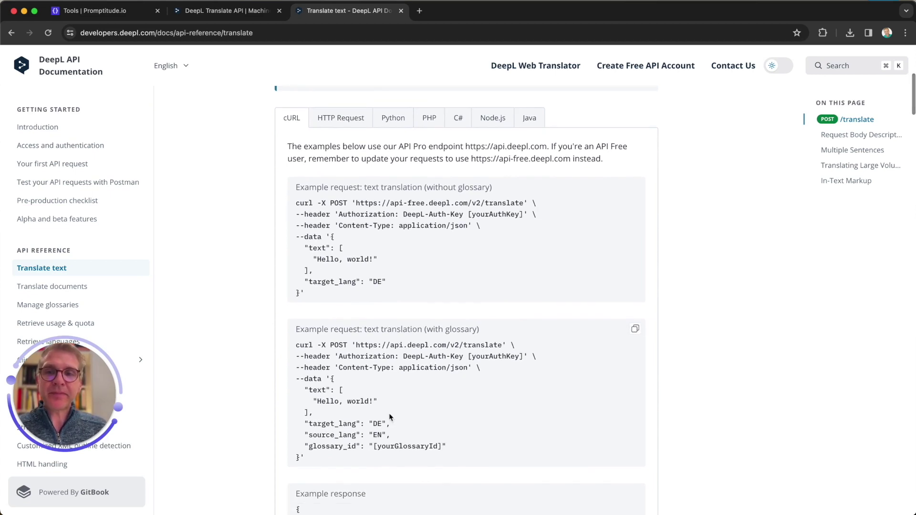
left_click_drag(296, 204, 315, 294)
left_click(328, 221)
left_click(492, 121)
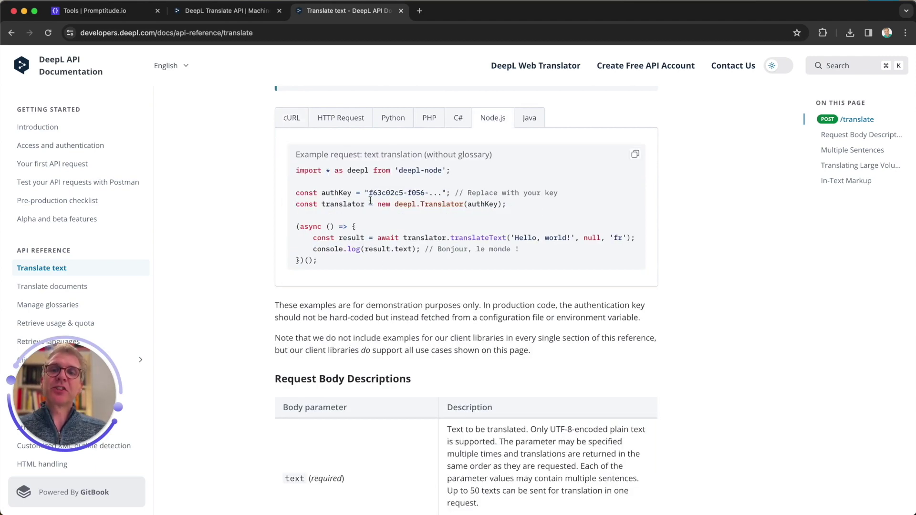
left_click(292, 119)
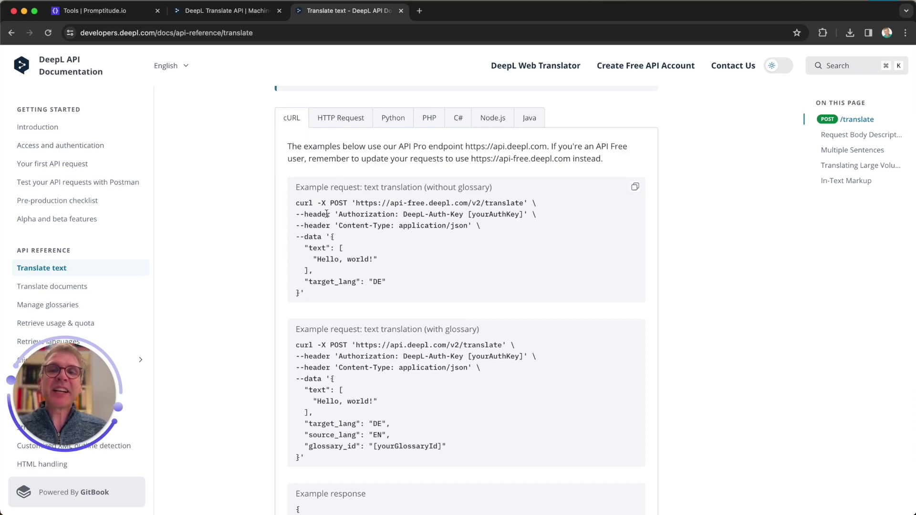
double_click(336, 204)
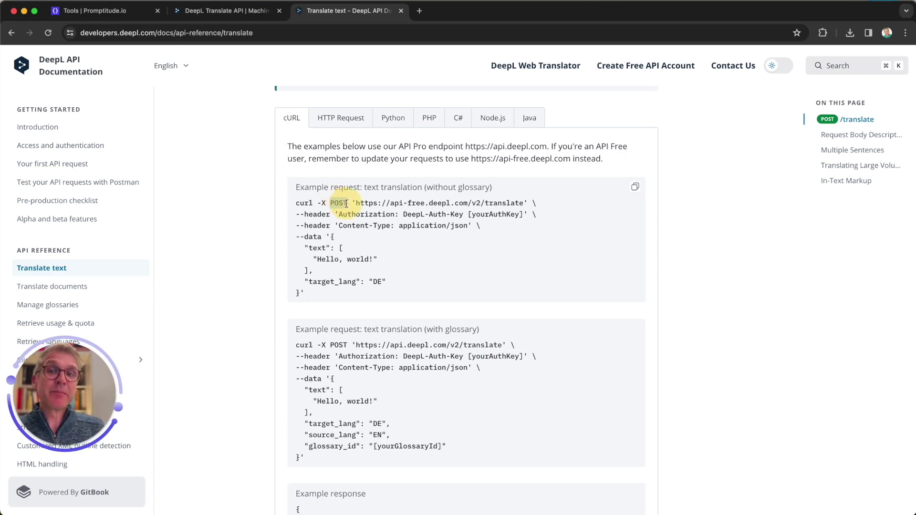
left_click_drag(356, 203, 526, 205)
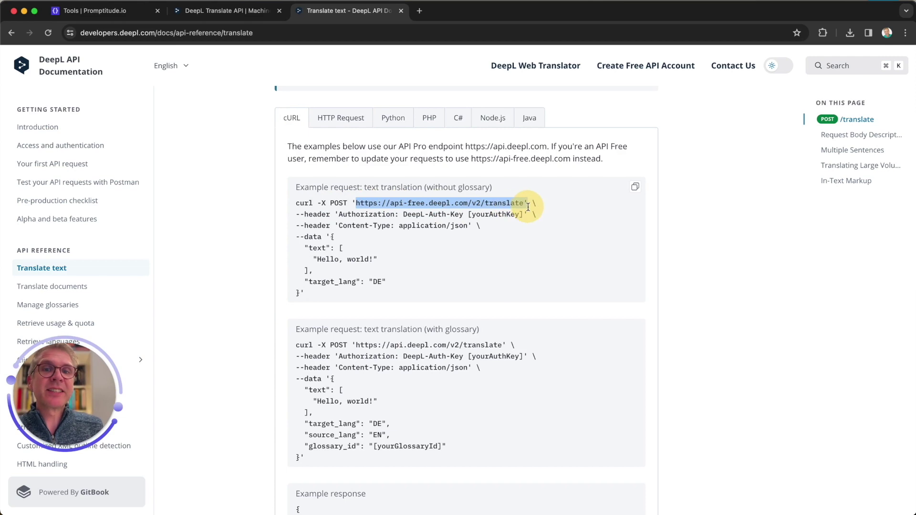
left_click(391, 204)
left_click_drag(356, 203, 523, 202)
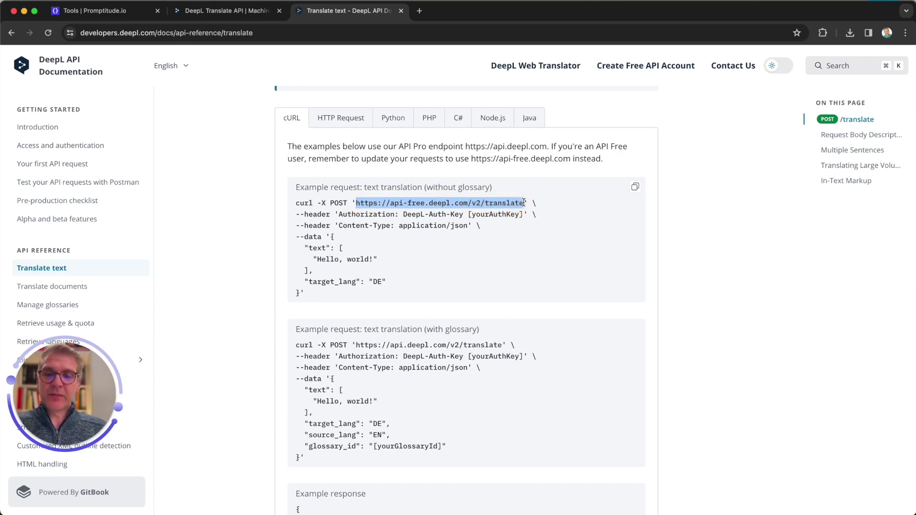
left_click(114, 11)
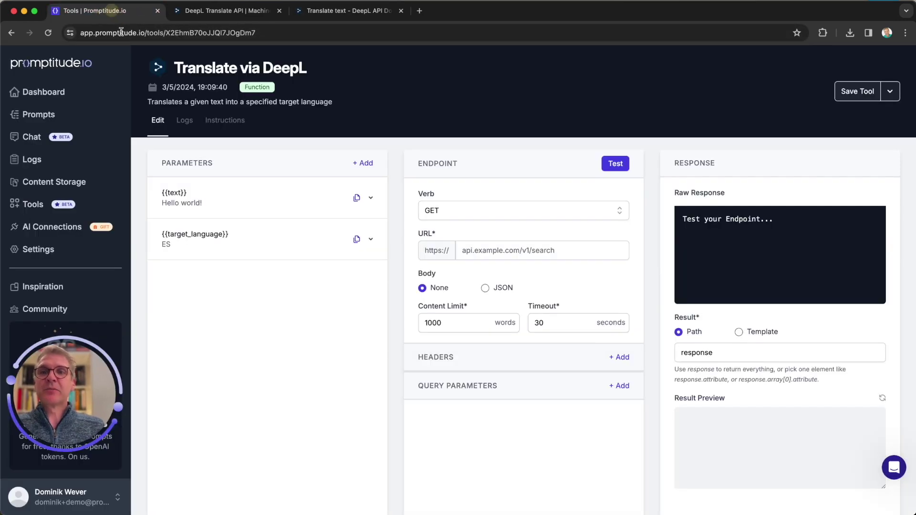
left_click(481, 251)
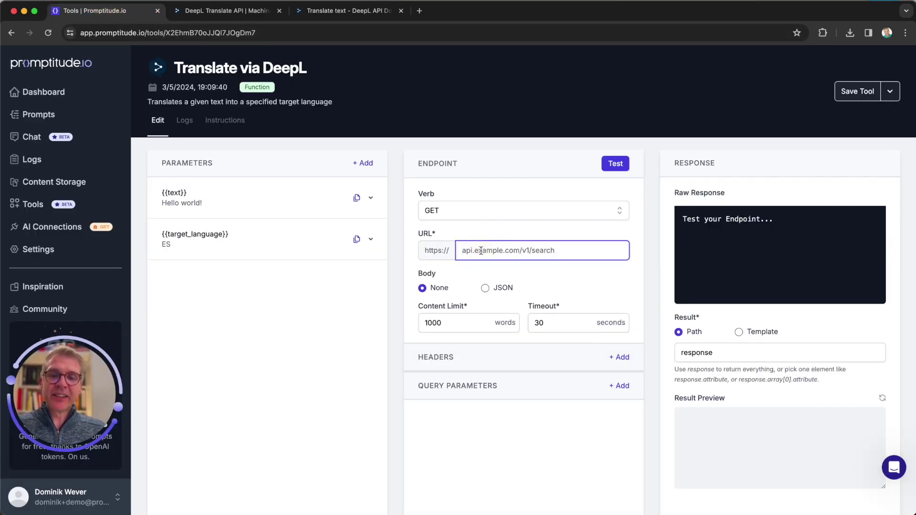
type("api-free.deepl.com/v2/translate")
left_click(446, 217)
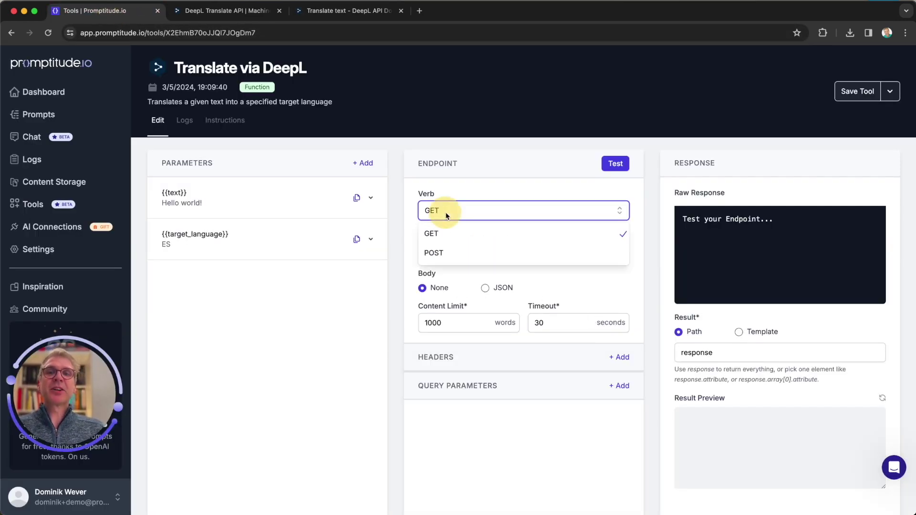
left_click(446, 255)
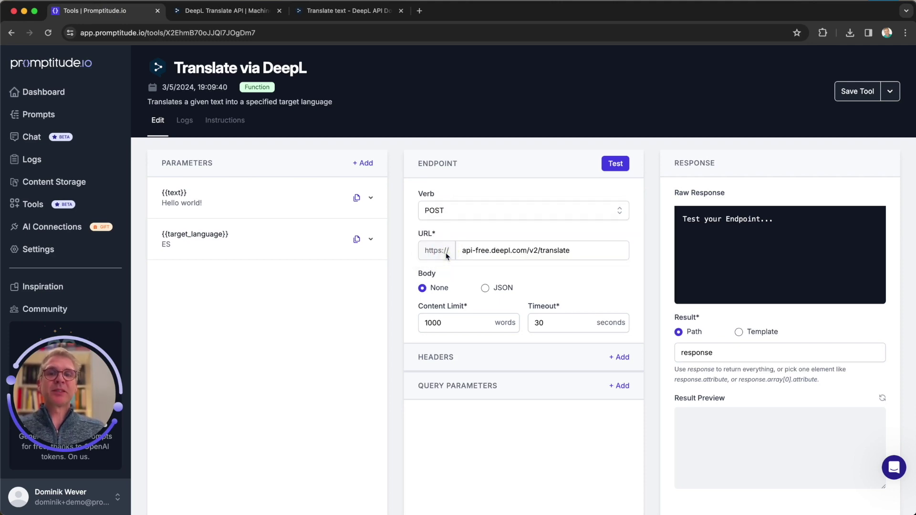
Step: Copy the example JSON request body from the DeepL cURL --data flag
left_click(334, 10)
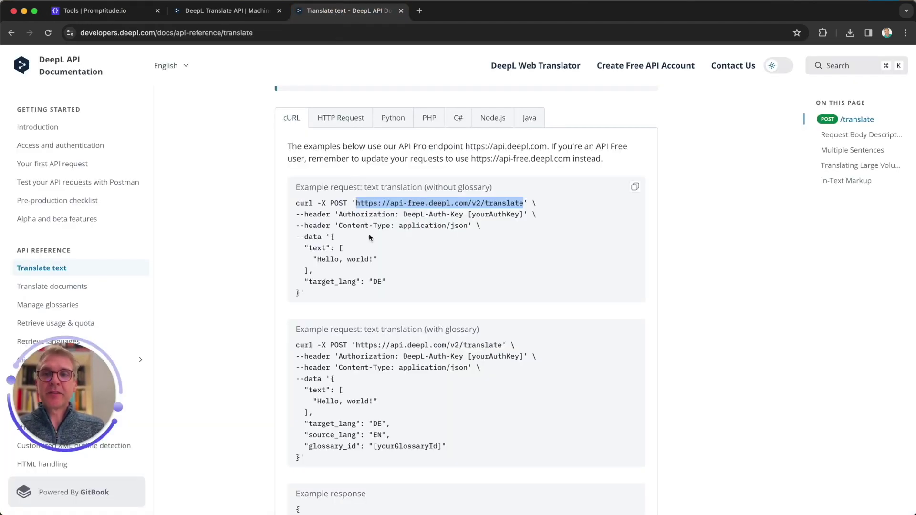
left_click_drag(305, 238, 322, 239)
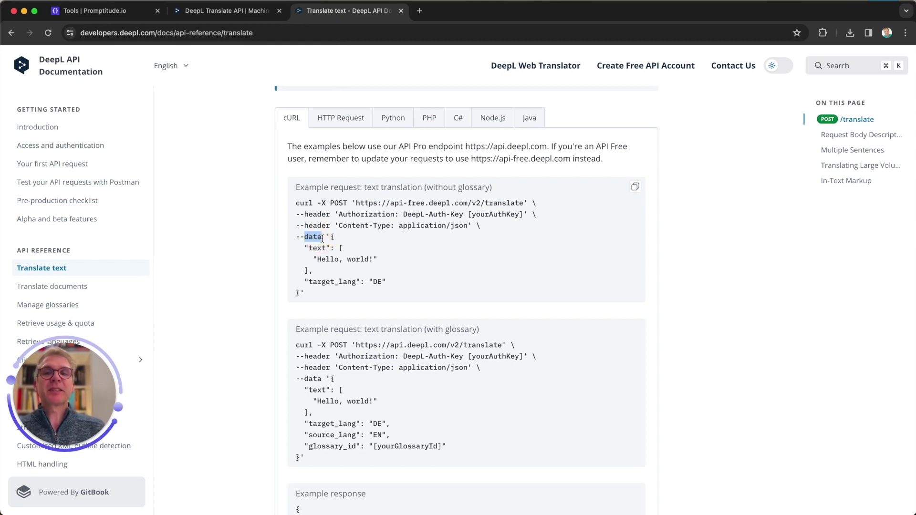
left_click_drag(332, 238, 299, 293)
key("super+c")
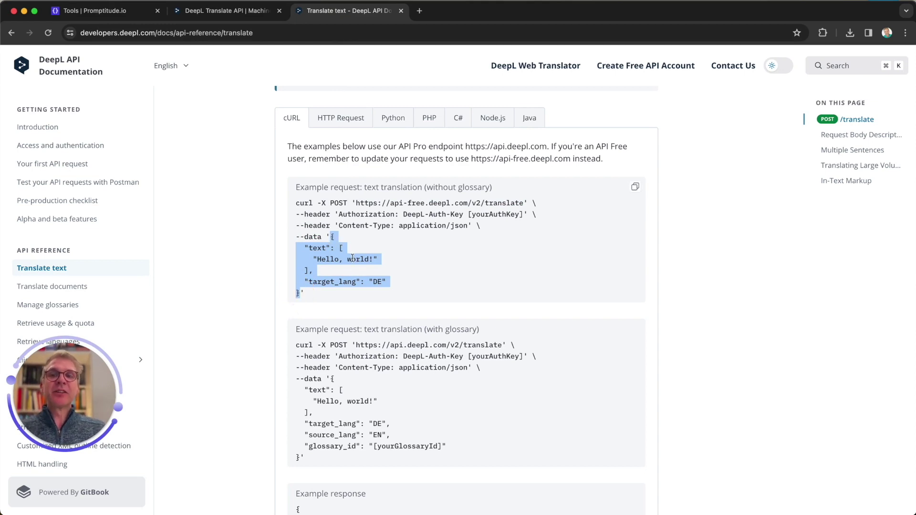
left_click(95, 10)
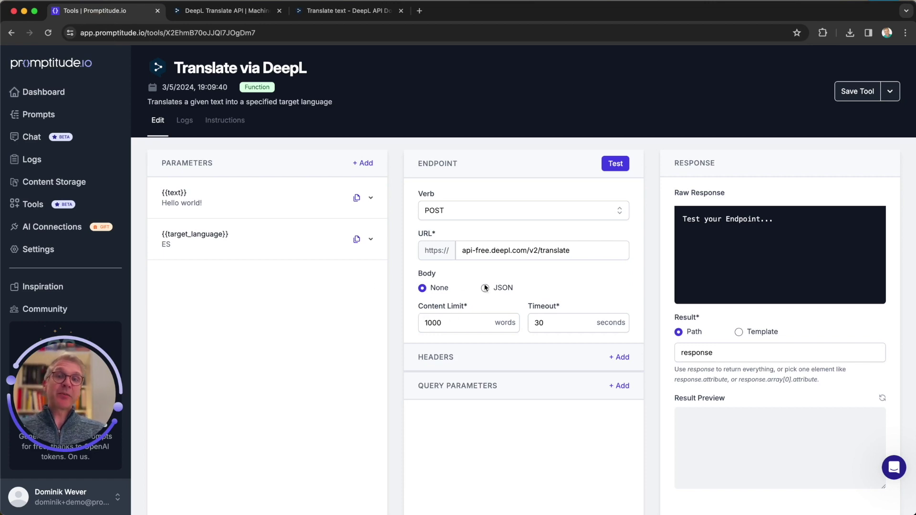
Step: Set a JSON body holding the DeepL example (Hello, world!, target_lang DE) and enlarge the box
left_click(485, 288)
left_click(459, 315)
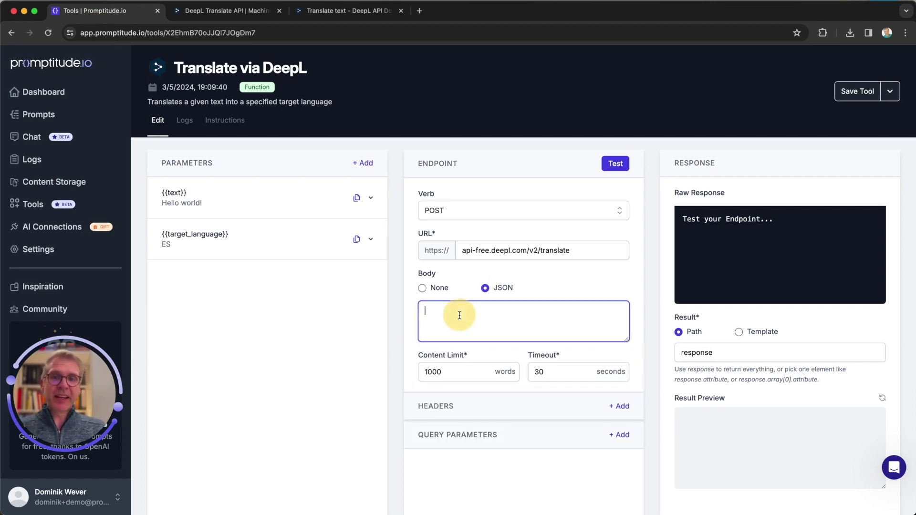
key("super+v")
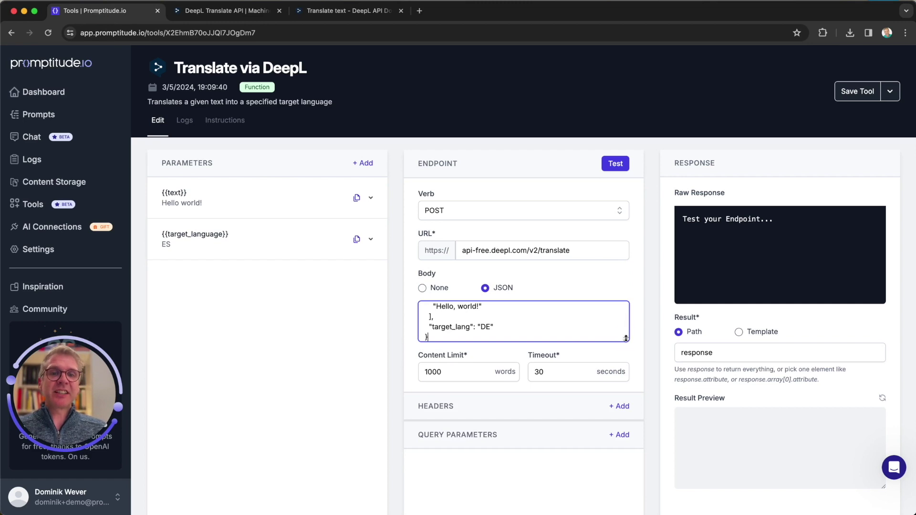
left_click_drag(626, 339, 634, 390)
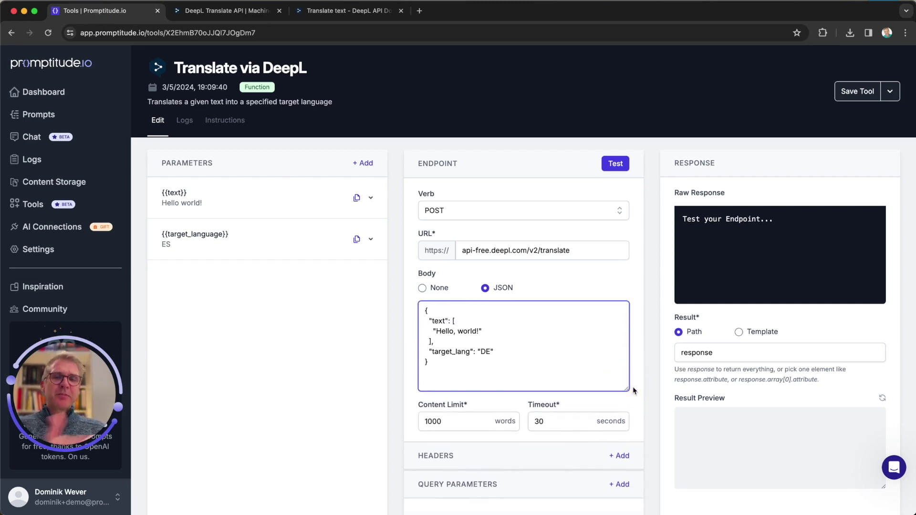
left_click_drag(436, 331, 481, 336)
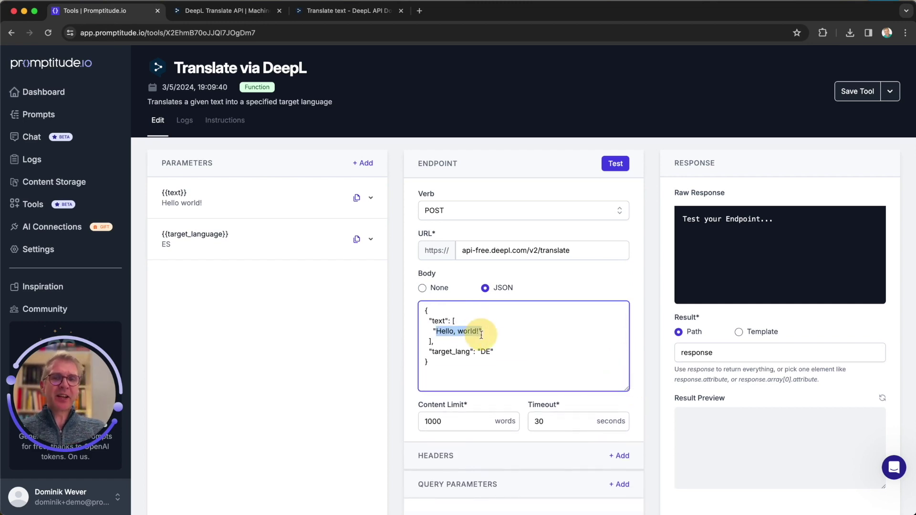
left_click(507, 334)
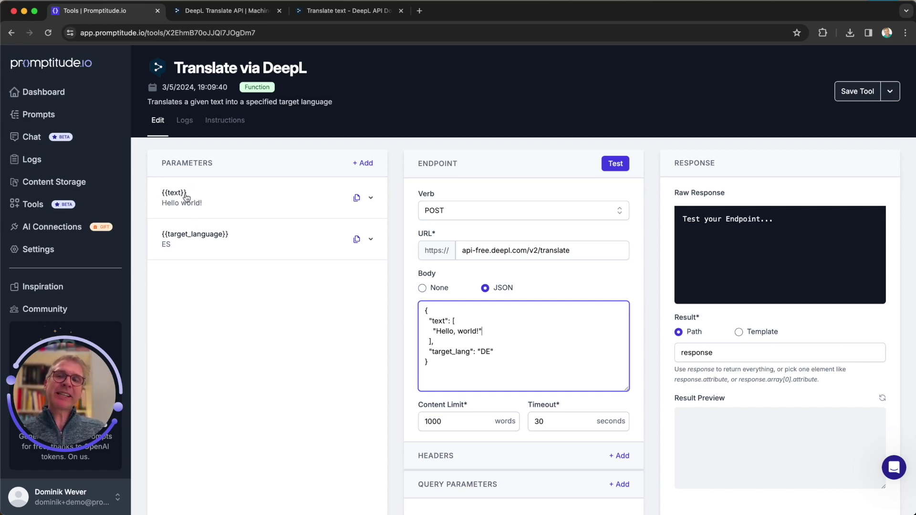
left_click(358, 199)
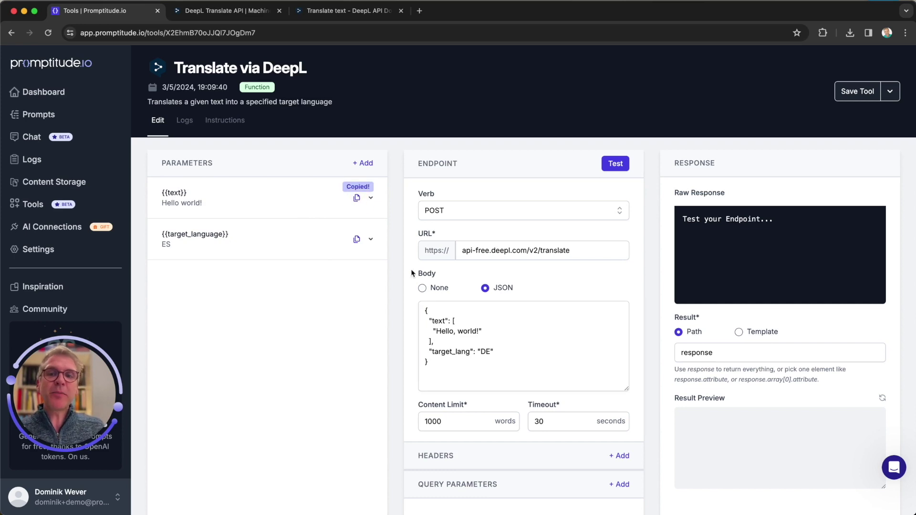
Step: Replace the Hello, world! sample in the JSON body with the text parameter placeholder
left_click_drag(438, 331, 479, 333)
key("super+v")
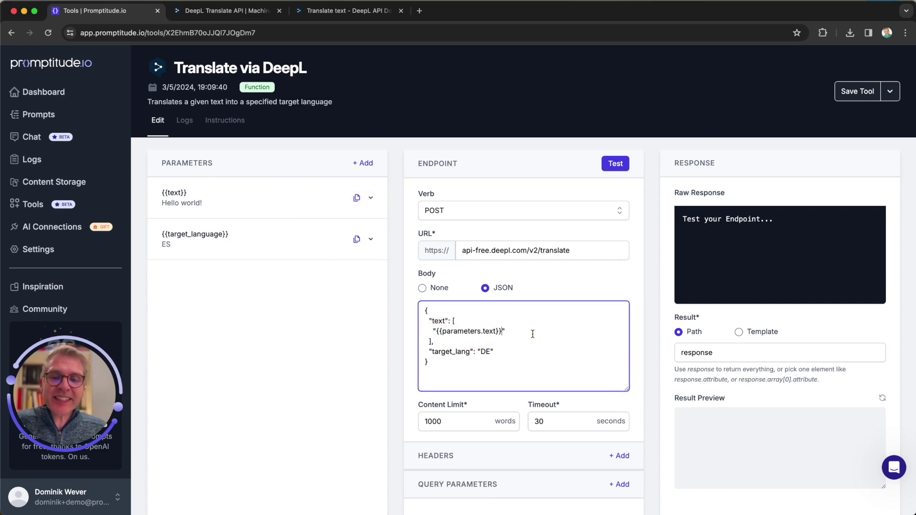
double_click(484, 353)
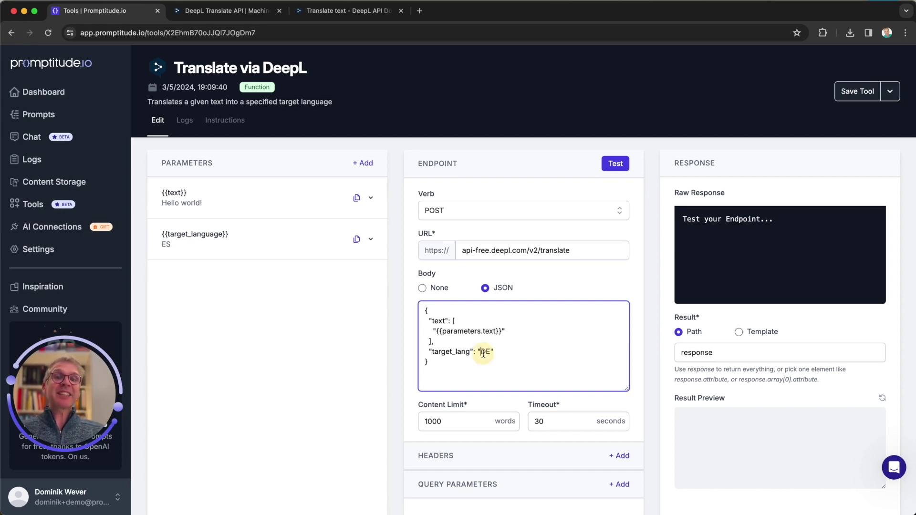
Step: Edit the target_language description to read two-letter language code
left_click(194, 235)
scroll(219, 382, "down", 1)
scroll(219, 382, "down", 1)
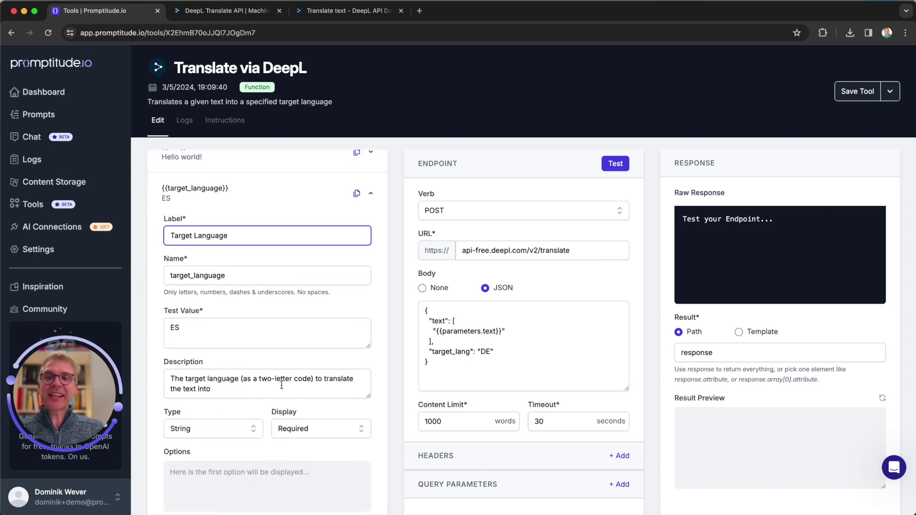
left_click(249, 376)
double_click(279, 379)
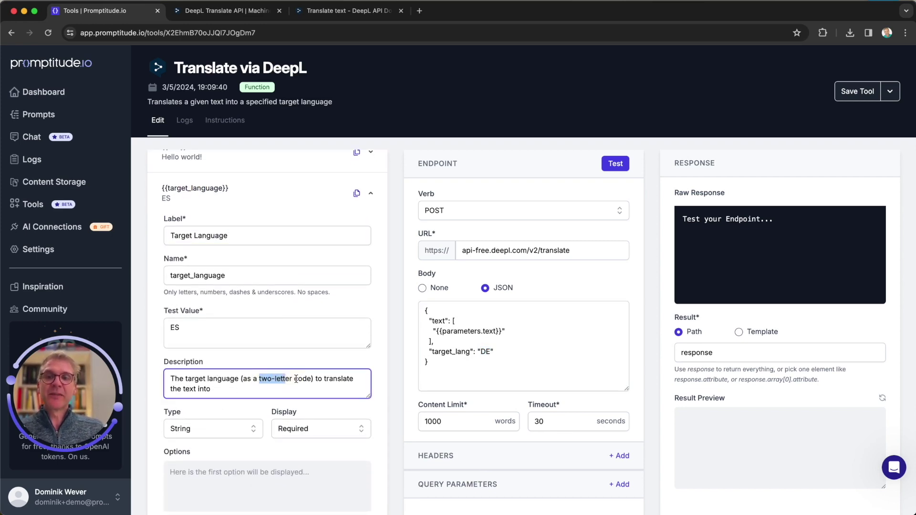
left_click(296, 378)
type("language")
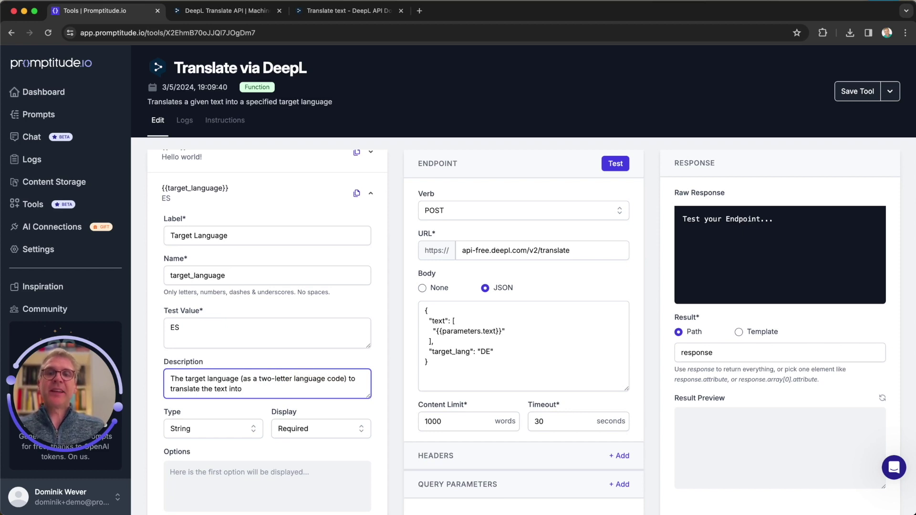
left_click(369, 195)
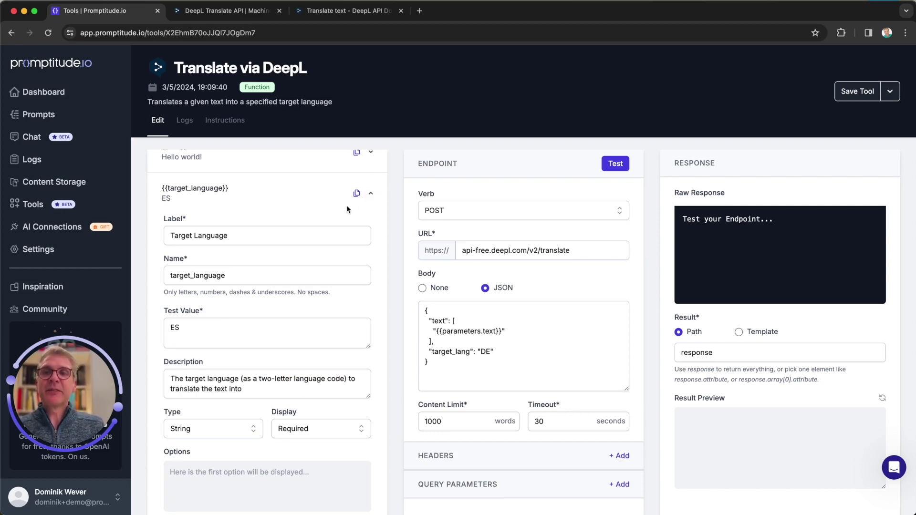
left_click(370, 195)
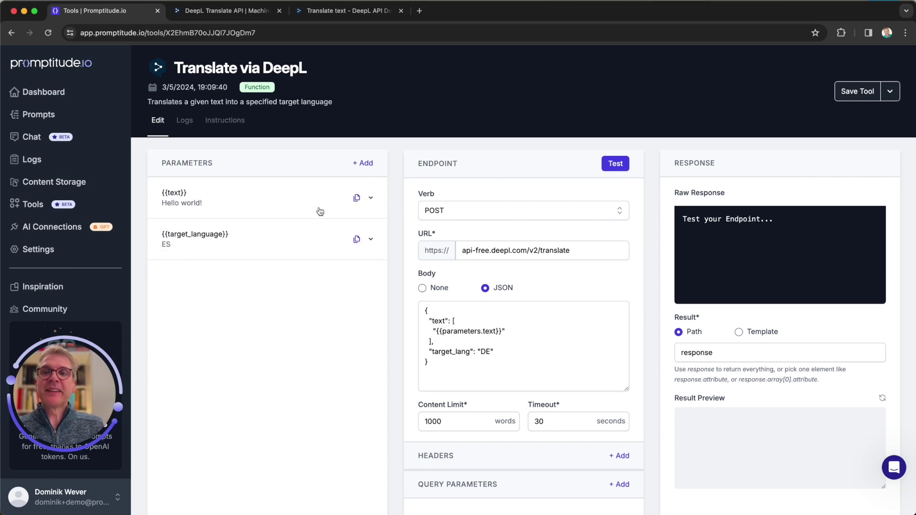
Step: Replace the DE value with the target_language parameter placeholder and shrink the body box
left_click(360, 245)
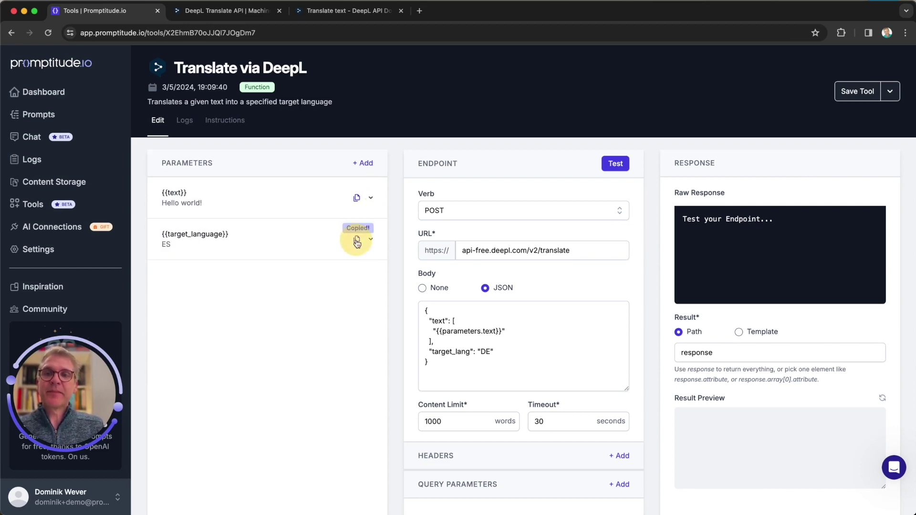
double_click(486, 351)
key("BackSpace")
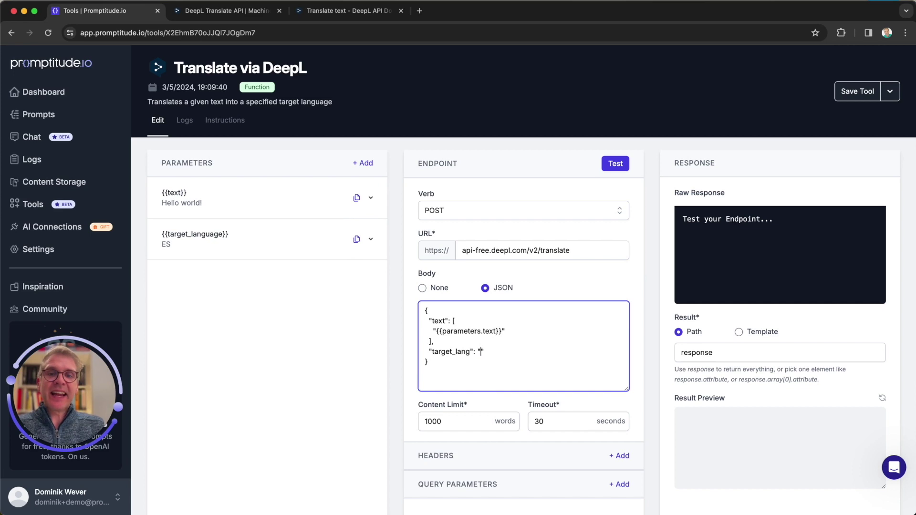
key("super+v")
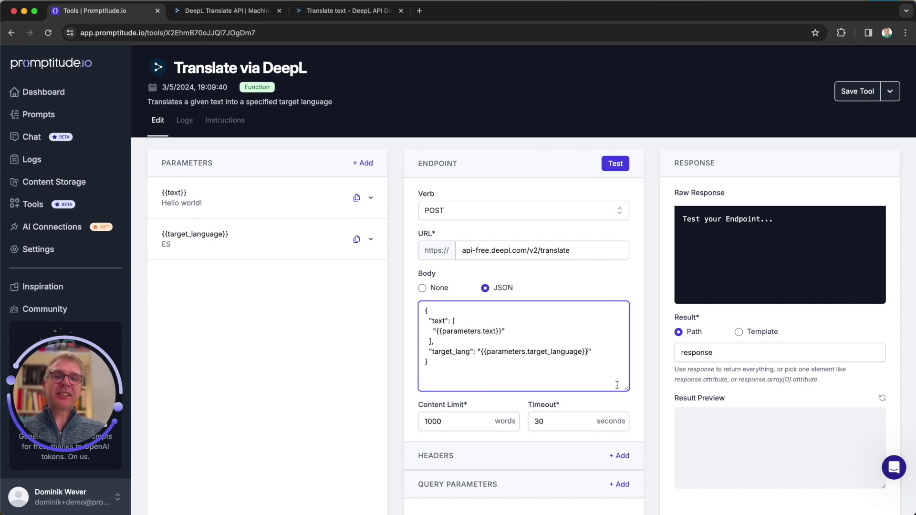
left_click_drag(629, 387, 627, 374)
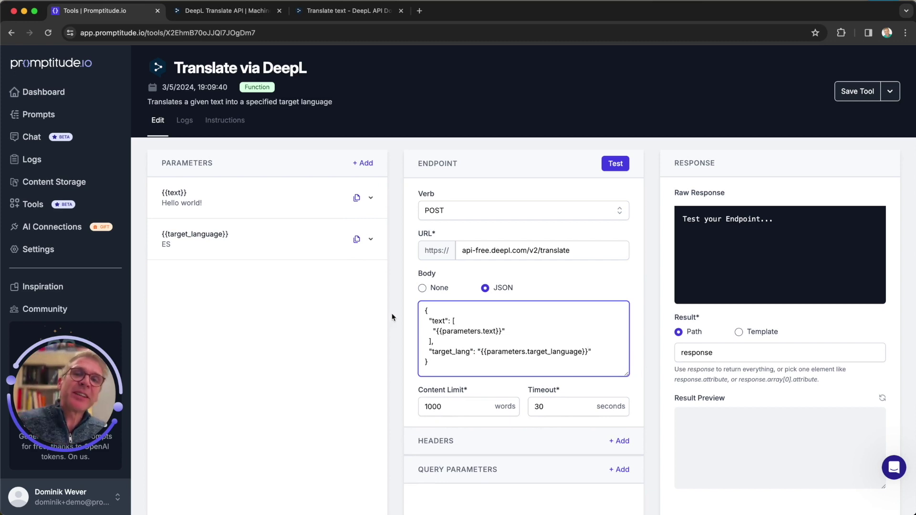
Step: Change the request timeout from 30 to 10 seconds, keeping the content limit at 1000 words
scroll(462, 328, "down", 1)
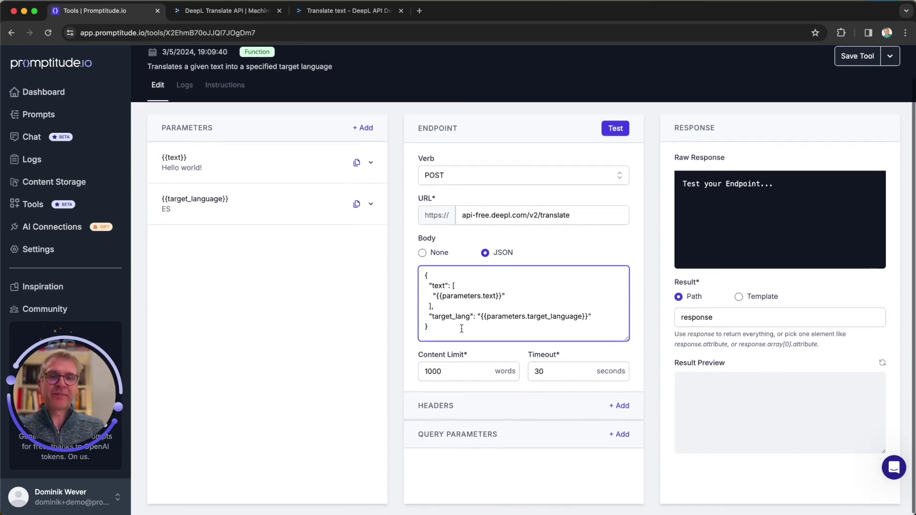
left_click_drag(541, 371, 485, 378)
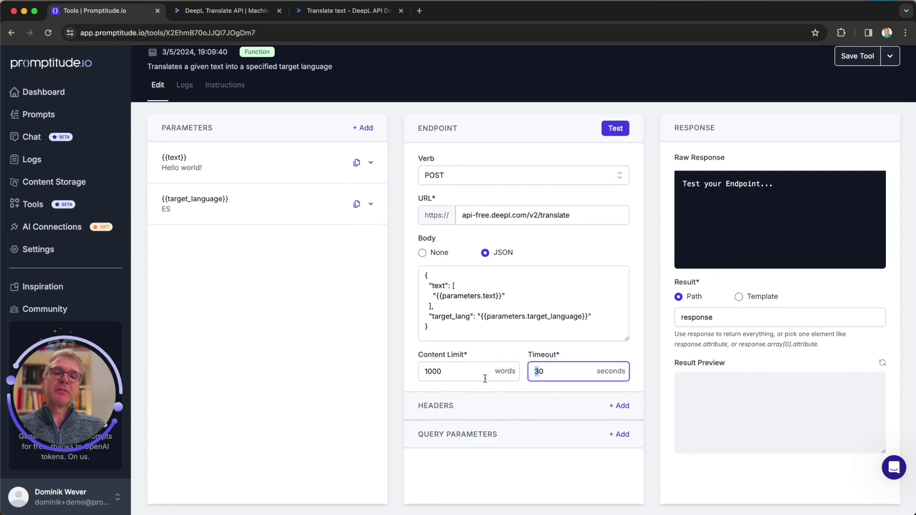
type("1")
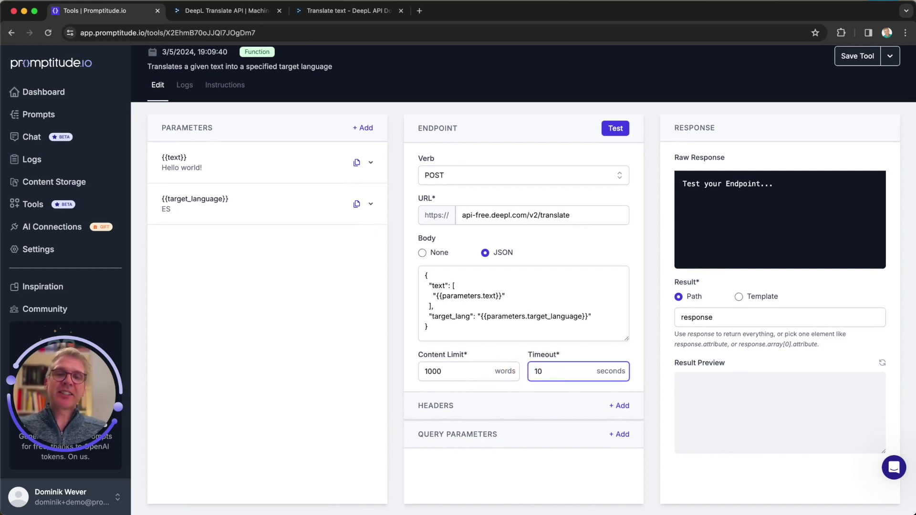
left_click_drag(455, 373, 387, 376)
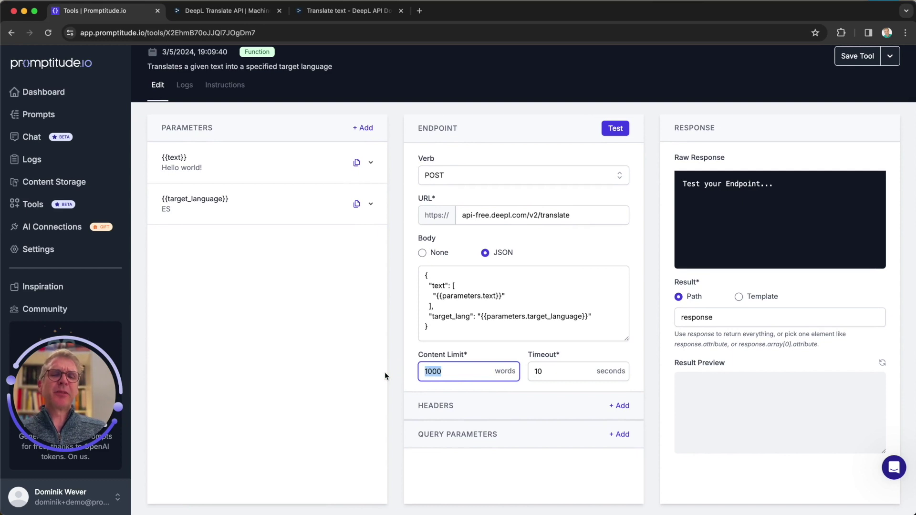
left_click(390, 368)
scroll(390, 368, "up", 1)
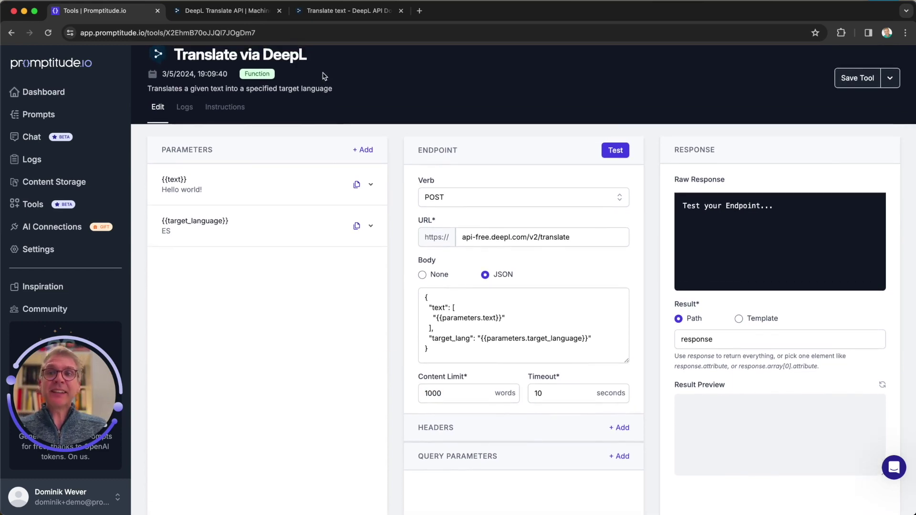
Step: Add a new request header keyed Authorization, copied from the DeepL cURL example
left_click(334, 12)
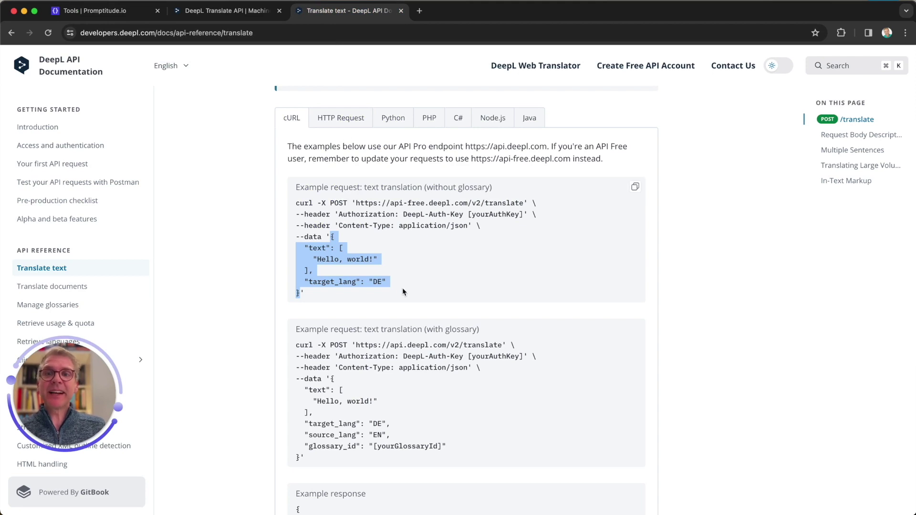
left_click_drag(339, 214, 394, 222)
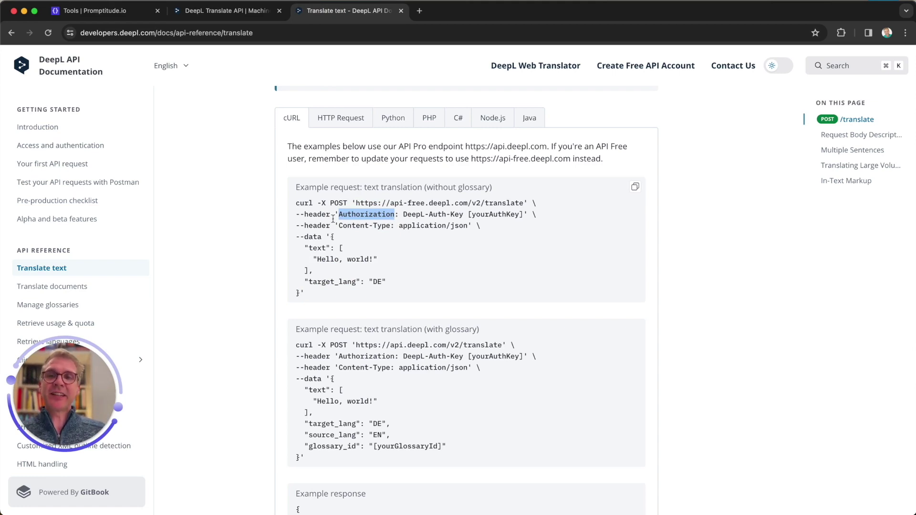
double_click(315, 216)
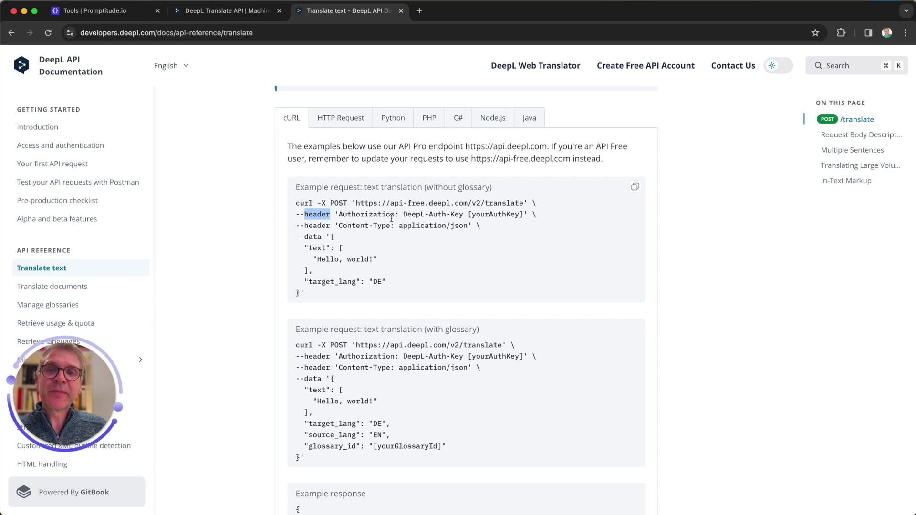
left_click_drag(395, 215, 393, 214)
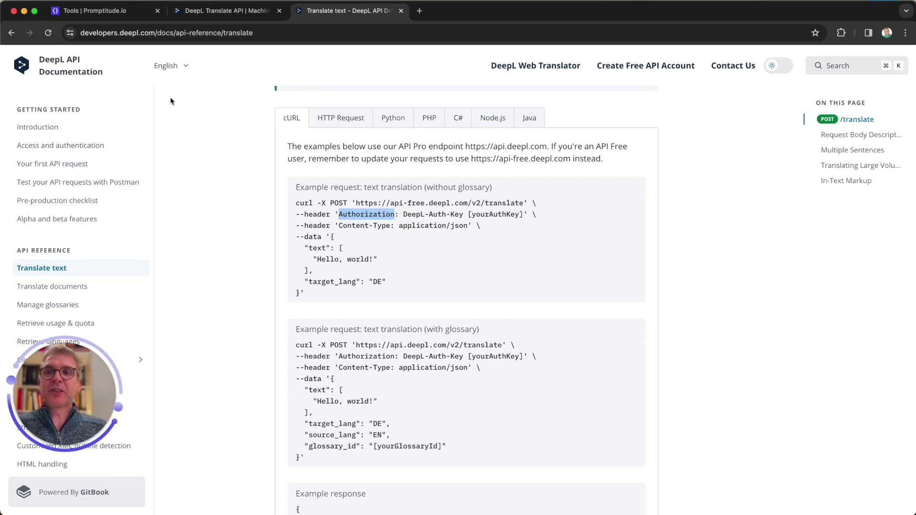
left_click(107, 14)
scroll(486, 348, "down", 1)
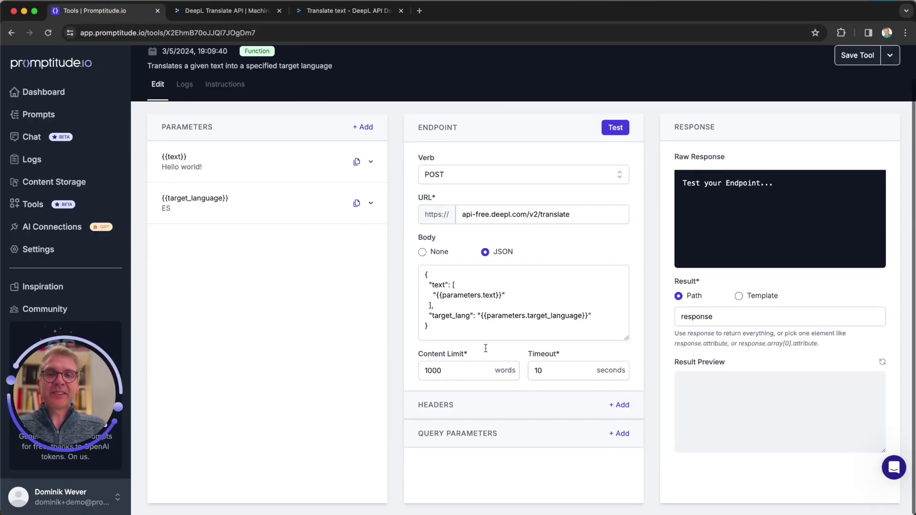
left_click(623, 406)
scroll(467, 460, "down", 3)
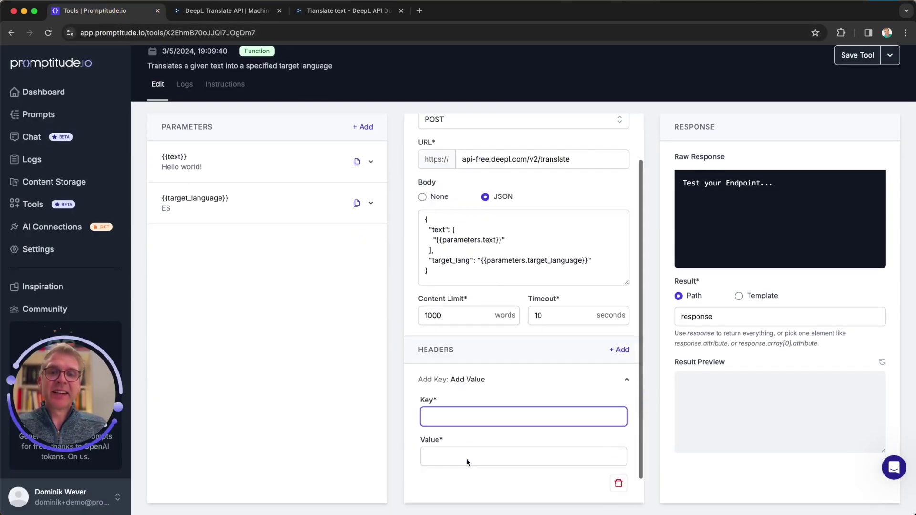
key("super+v")
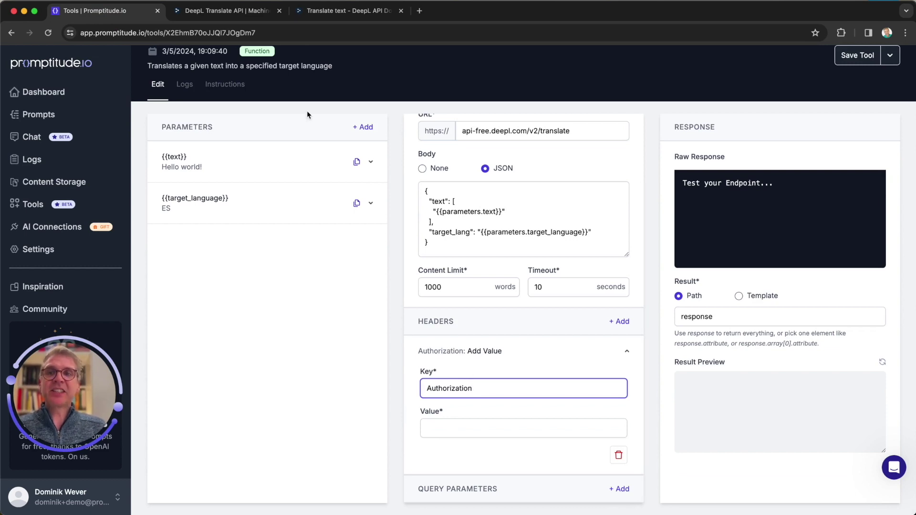
Step: Set the Authorization header value to DeepL-Auth-Key [yourAuthKey] from the docs
left_click(342, 12)
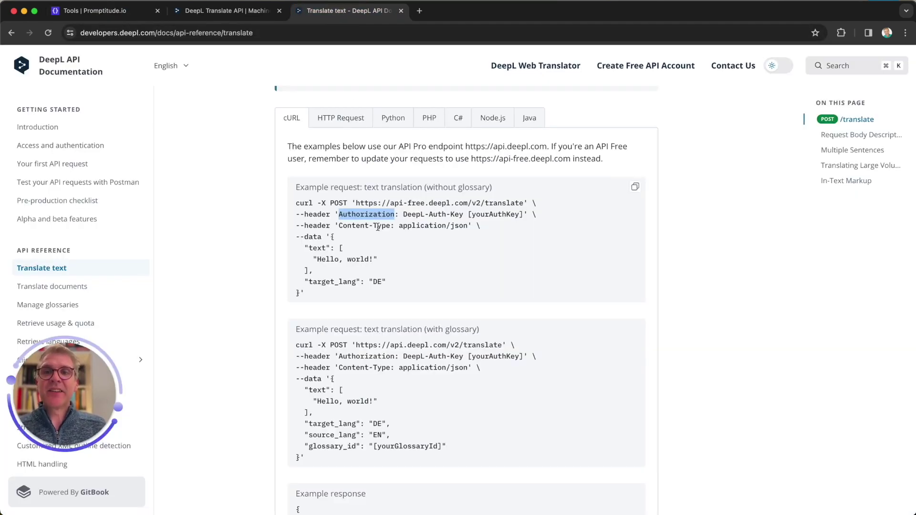
left_click_drag(403, 215, 524, 211)
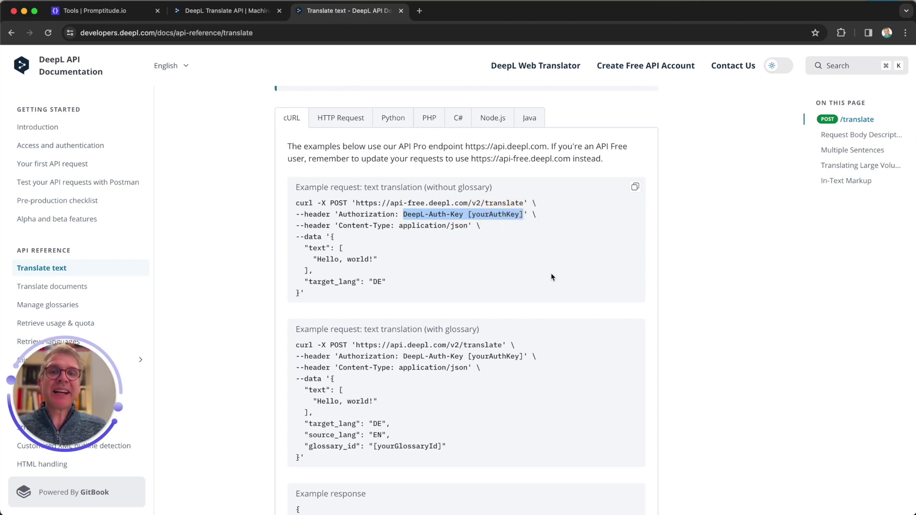
left_click(106, 11)
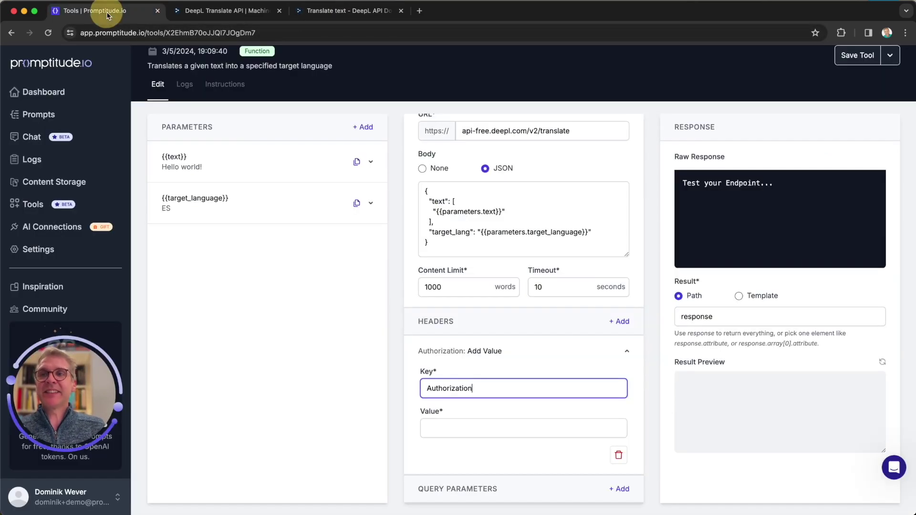
left_click(435, 428)
key("ctrl+v")
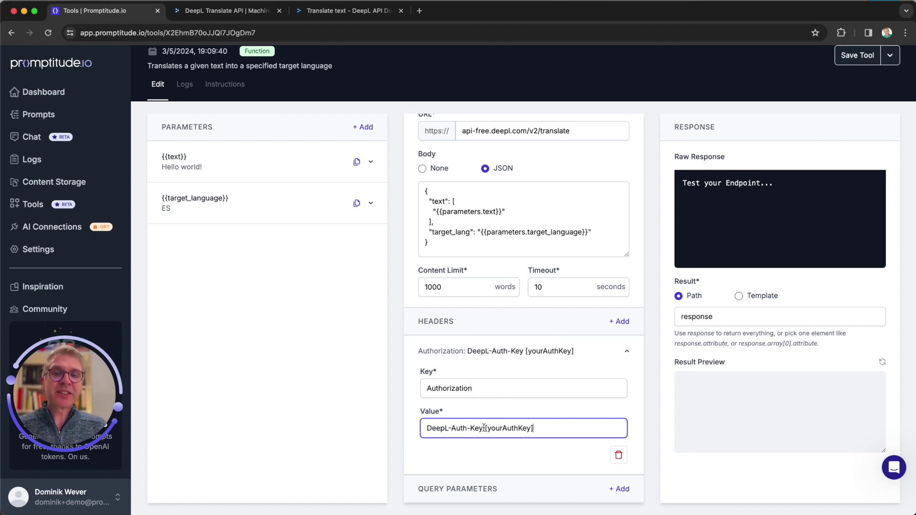
left_click_drag(486, 428, 553, 431)
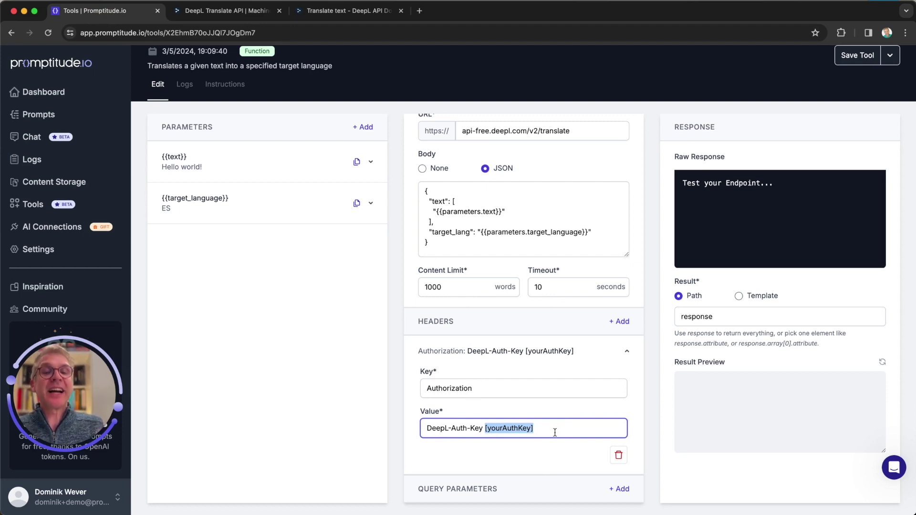
Step: Check the example's Content-Type header, then add an empty query parameter entry
left_click(343, 10)
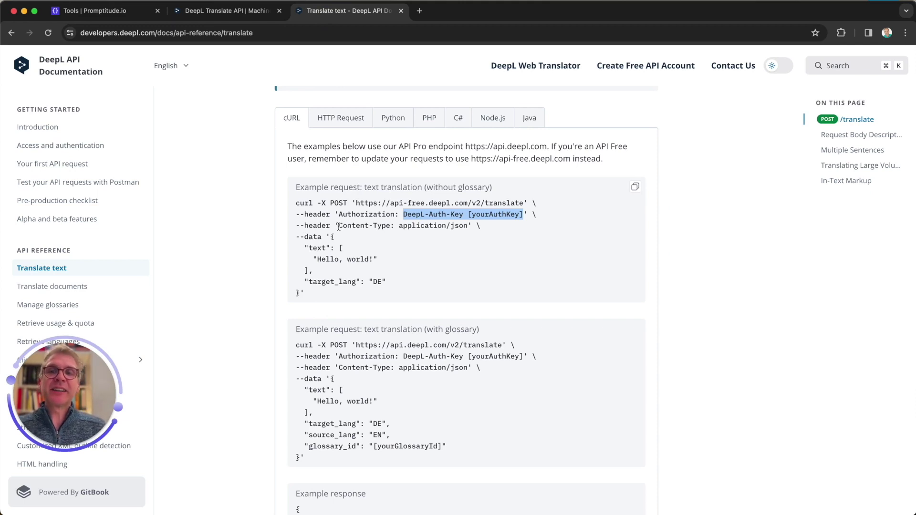
left_click_drag(339, 226, 387, 226)
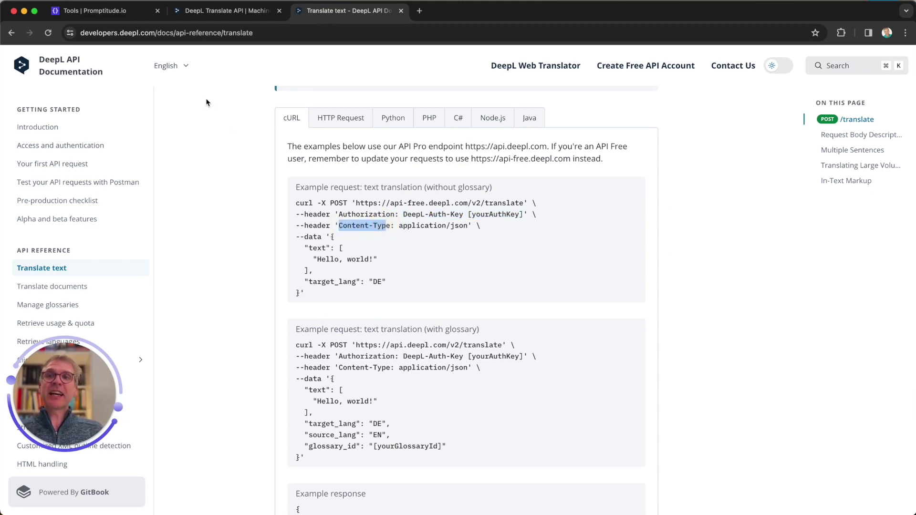
left_click(107, 11)
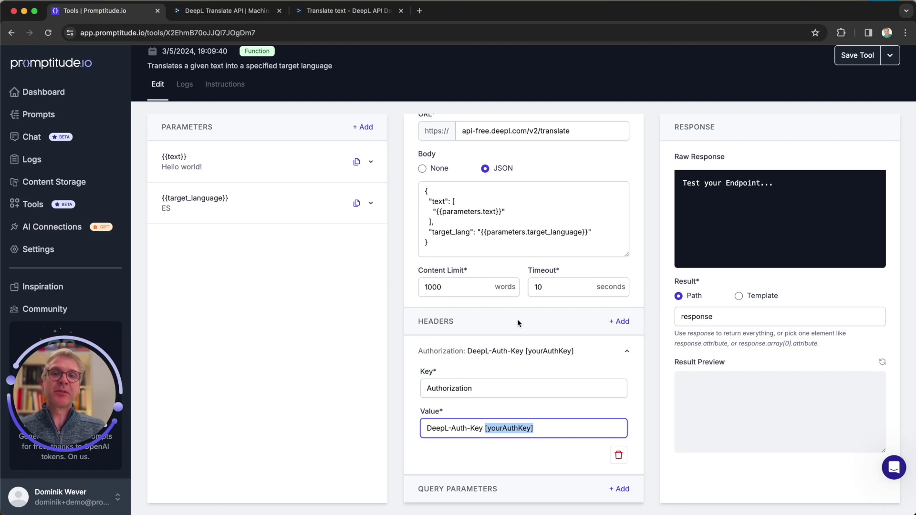
scroll(493, 213, "up", 2)
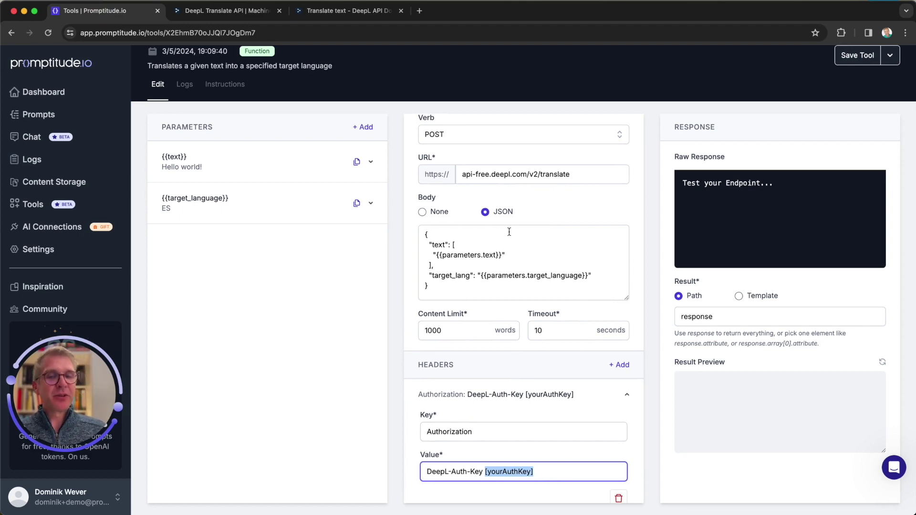
scroll(517, 375, "down", 2)
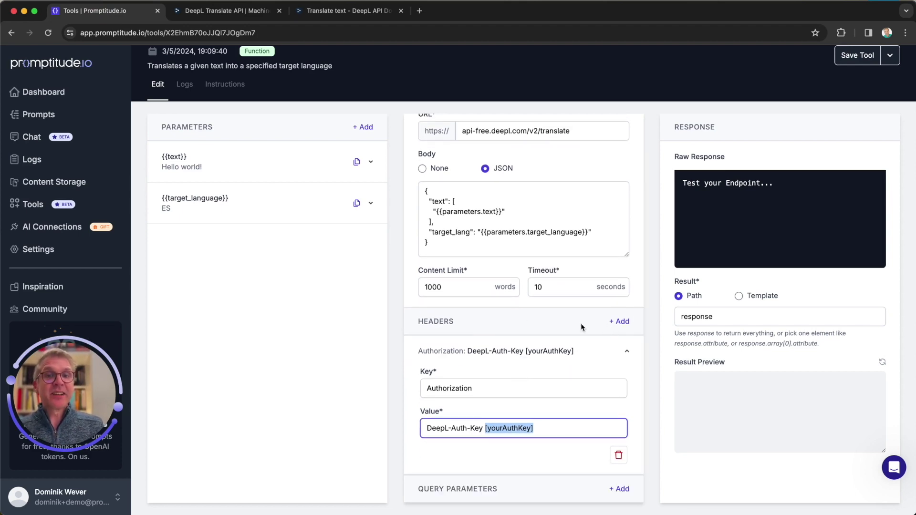
left_click(447, 324)
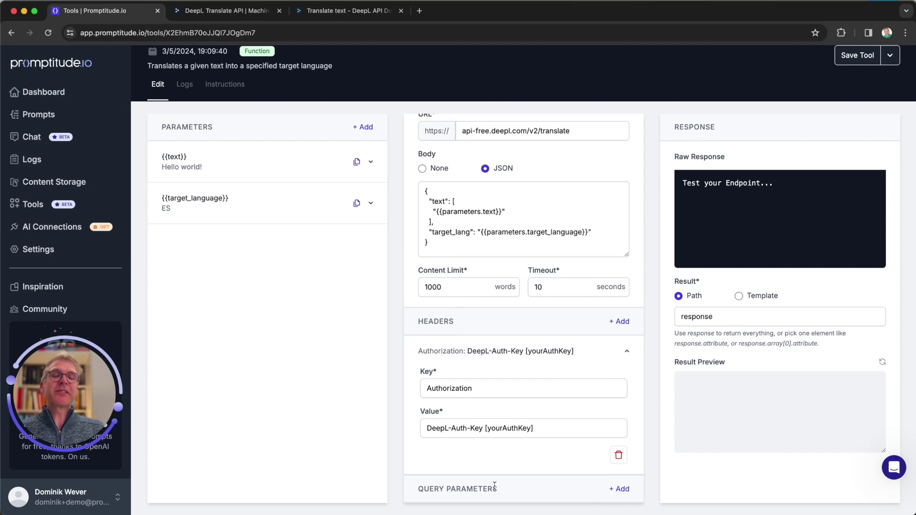
left_click(620, 489)
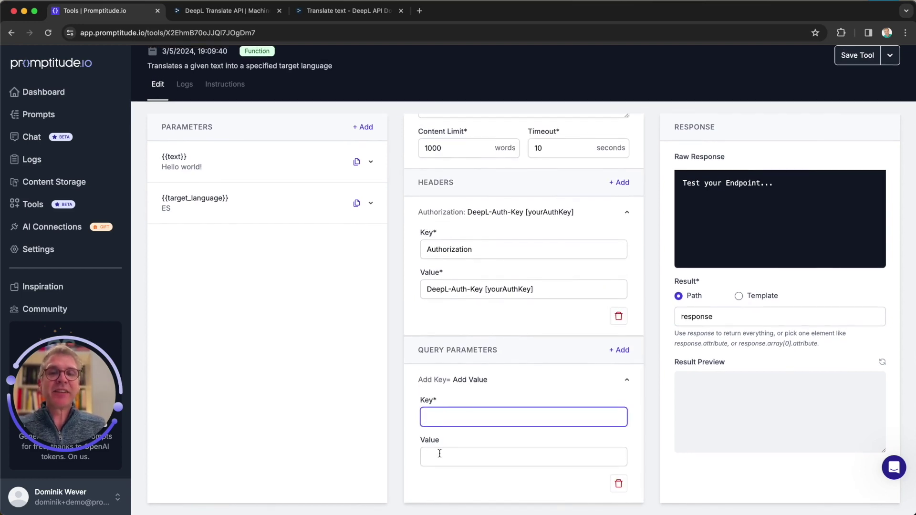
Step: Paste the real DeepL API key over [yourAuthKey] in the Authorization header value
left_click(440, 453)
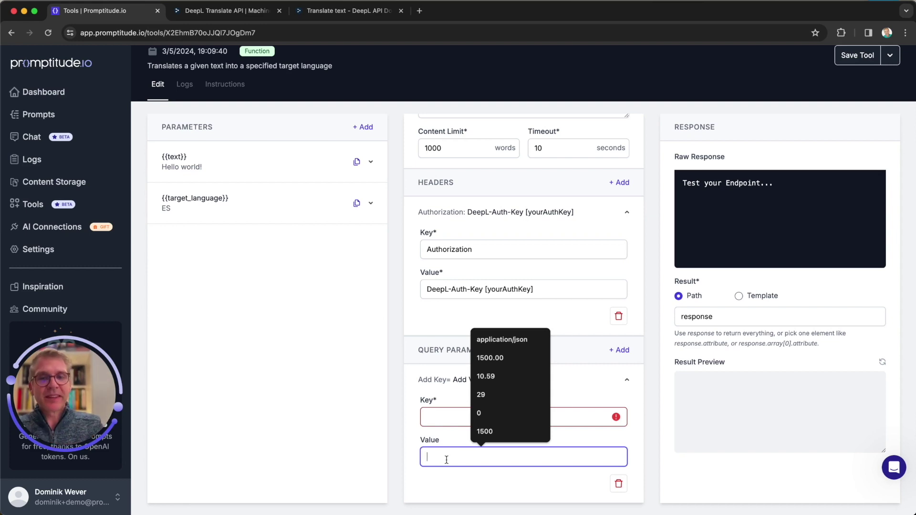
left_click(440, 398)
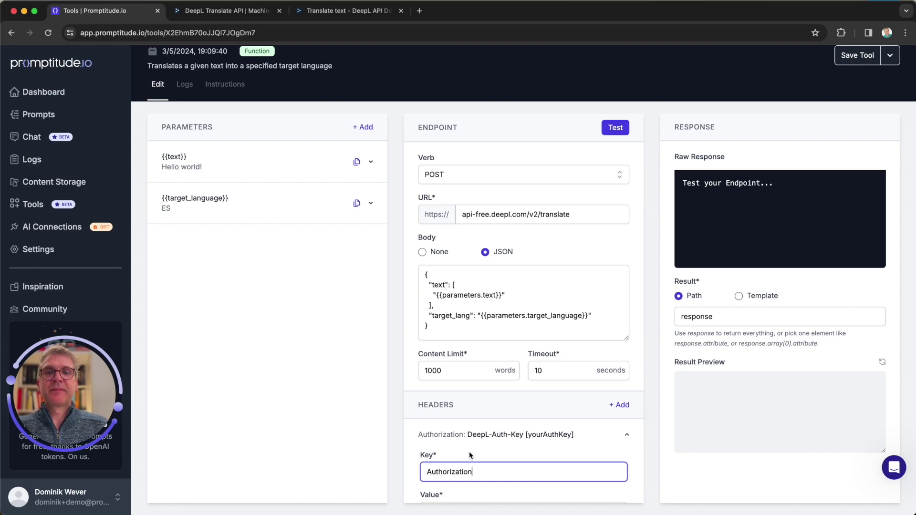
scroll(469, 451, "down", 2)
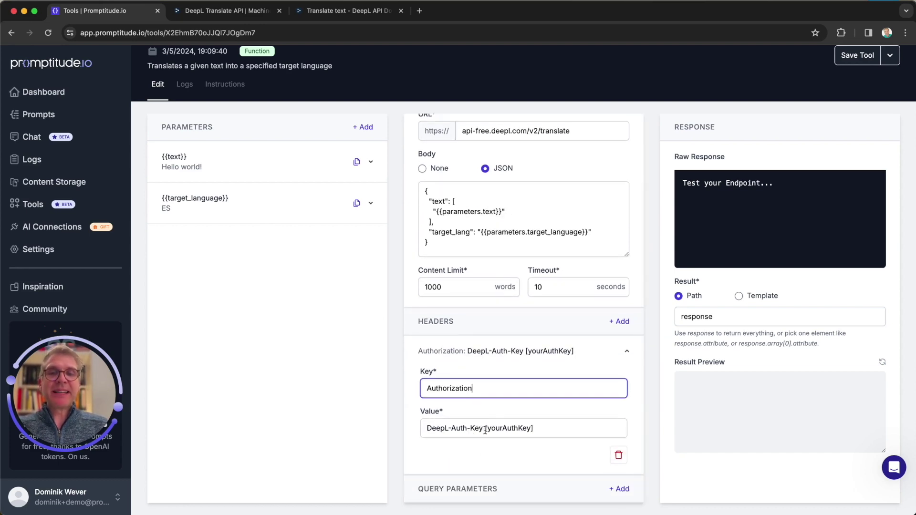
left_click_drag(485, 428, 573, 430)
key("super+v")
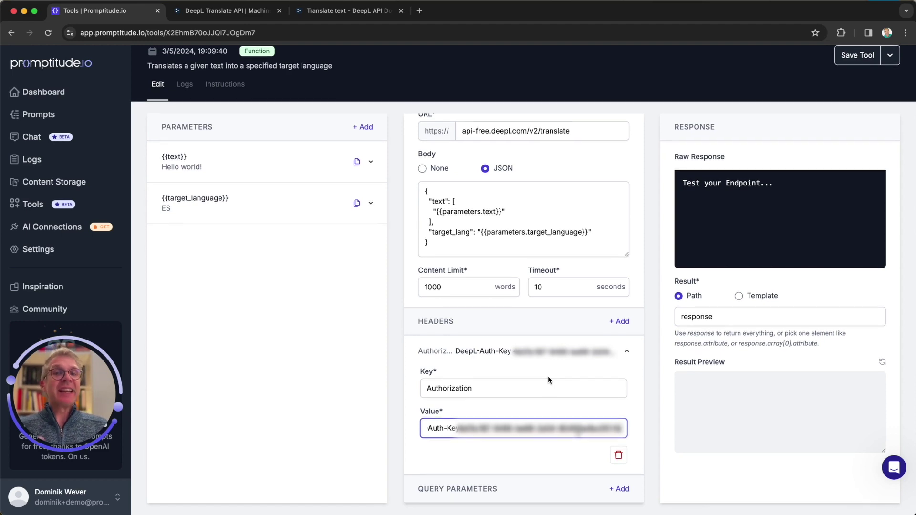
scroll(548, 376, "up", 2)
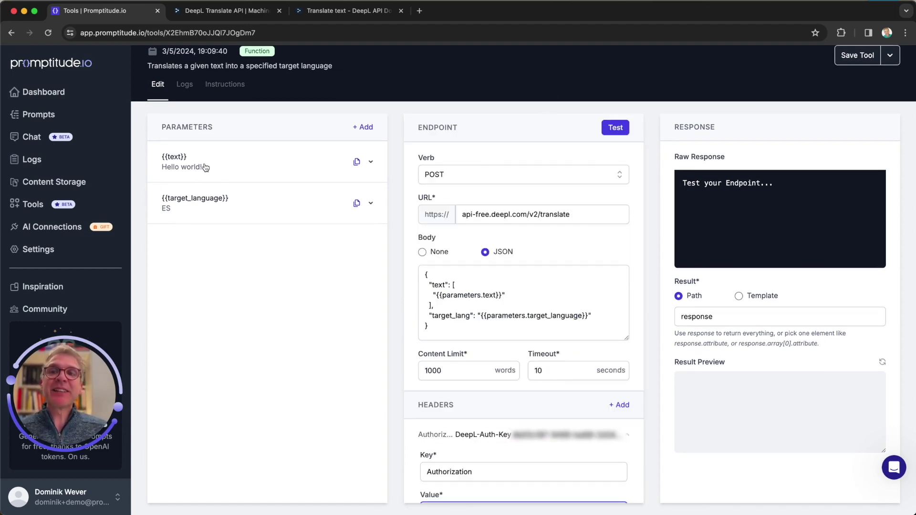
Step: Run the endpoint test and inspect the 200 OK response translating Hello world! to ¡Hola, mundo!
left_click(611, 134)
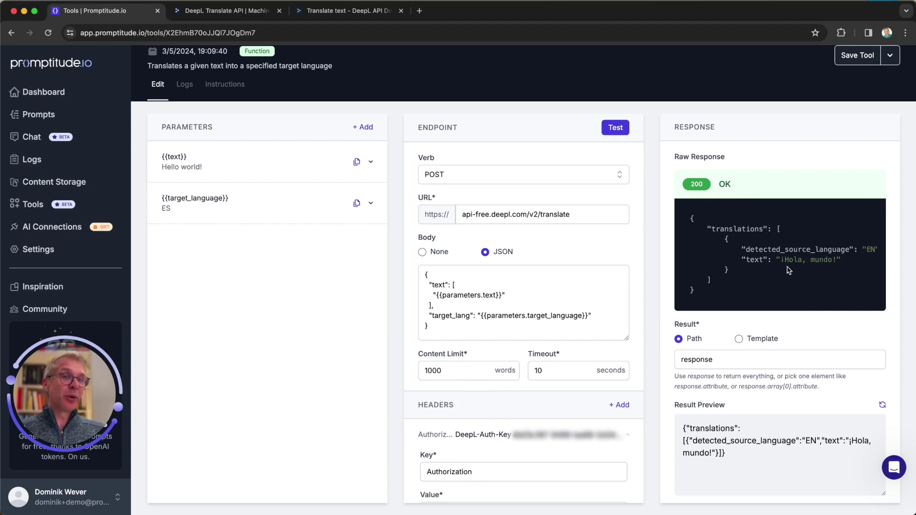
scroll(820, 267, "right", 2)
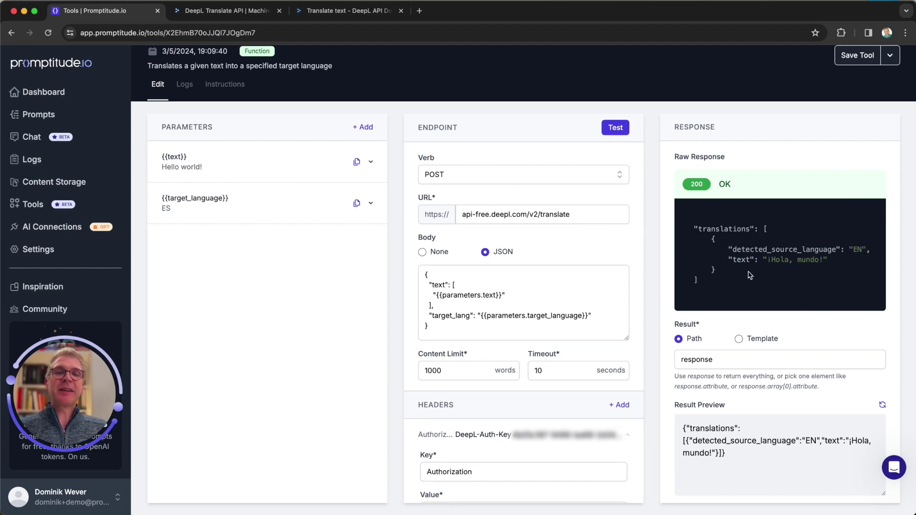
scroll(779, 268, "left", 2)
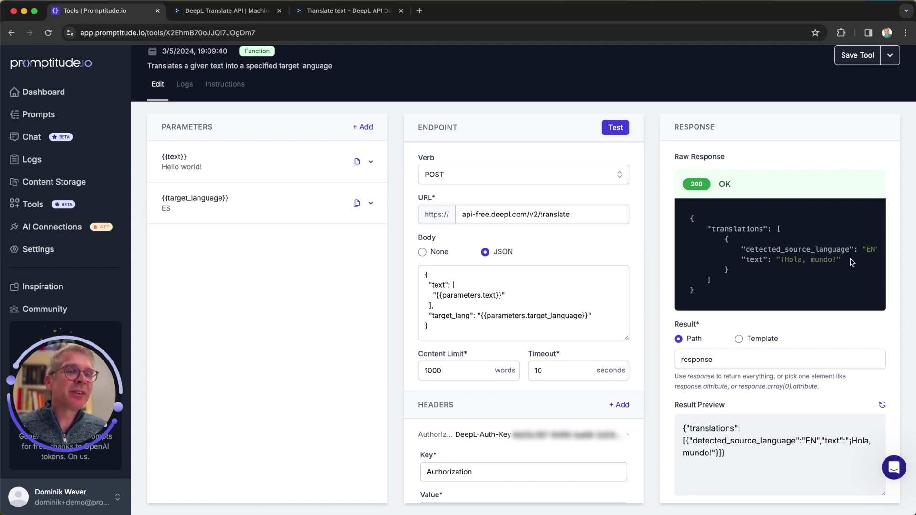
double_click(723, 229)
double_click(754, 260)
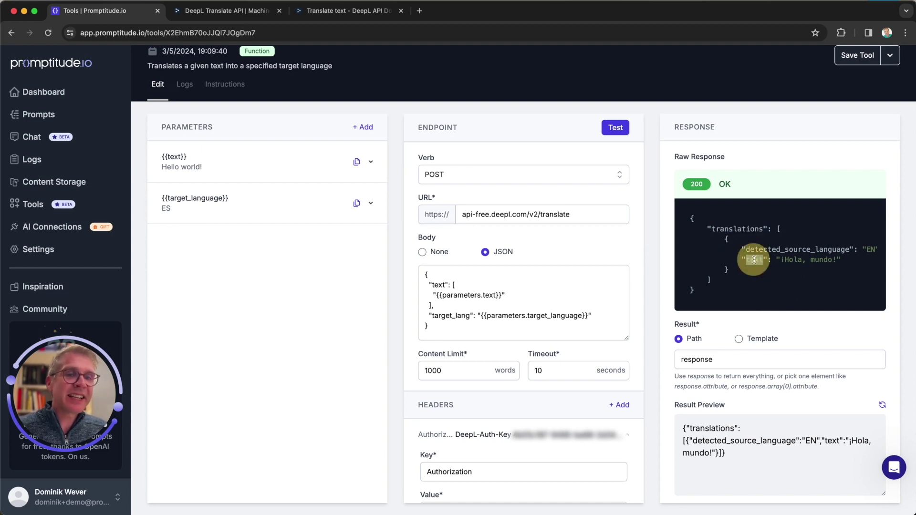
left_click(702, 443)
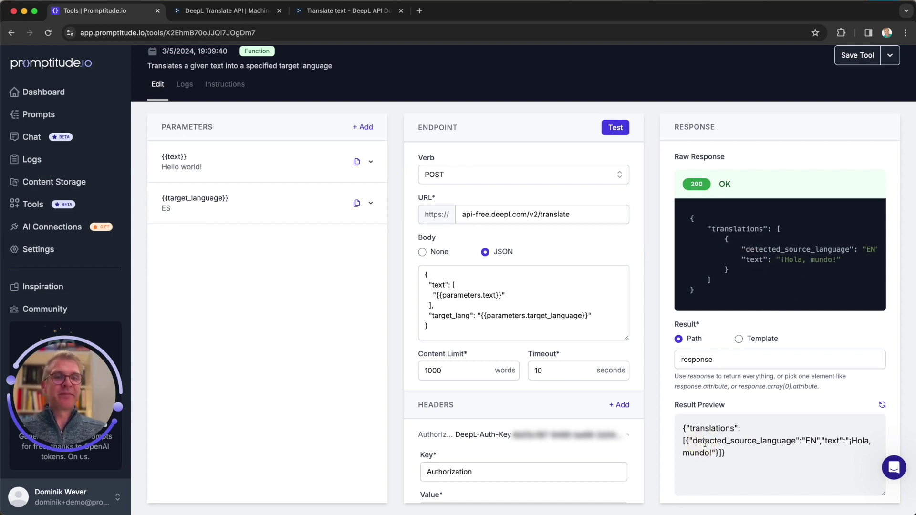
left_click(724, 439)
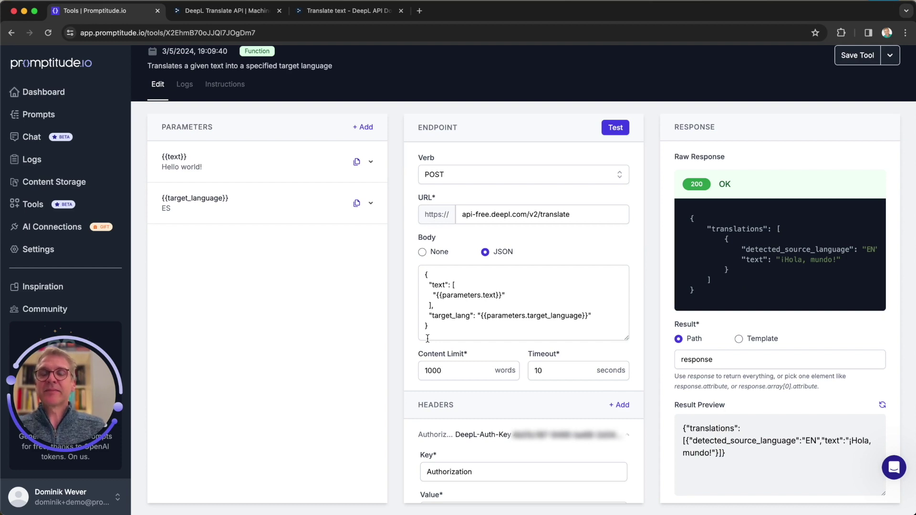
left_click(734, 440)
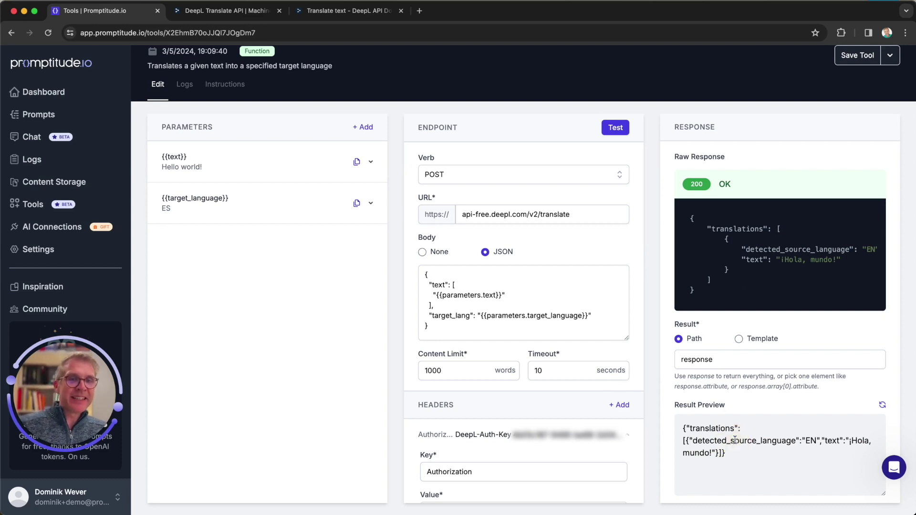
left_click(678, 339)
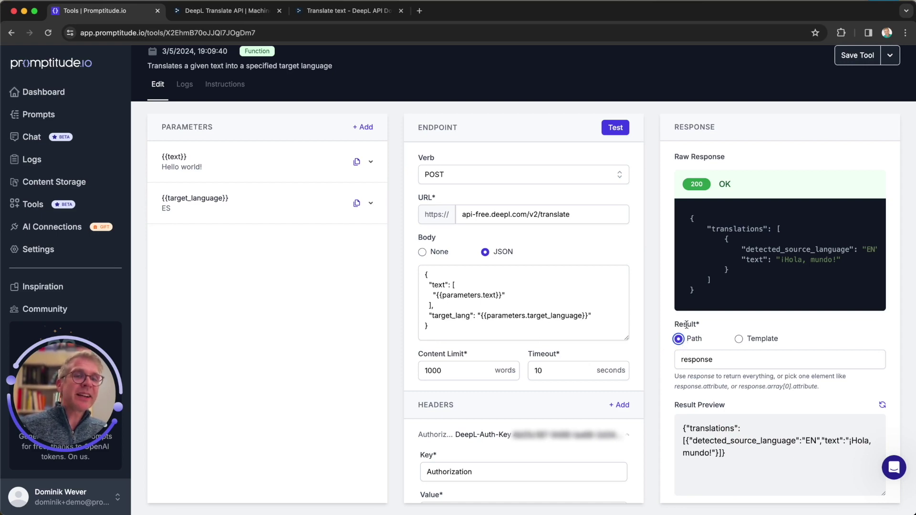
left_click(712, 233)
Step: Extend the result path to response.translations[0].text following the raw response structure
left_click_drag(712, 232, 763, 229)
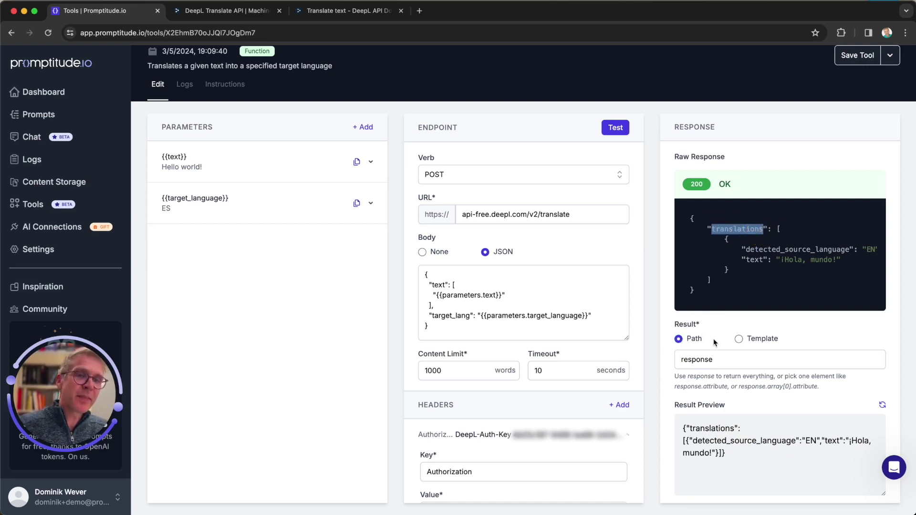
left_click(718, 358)
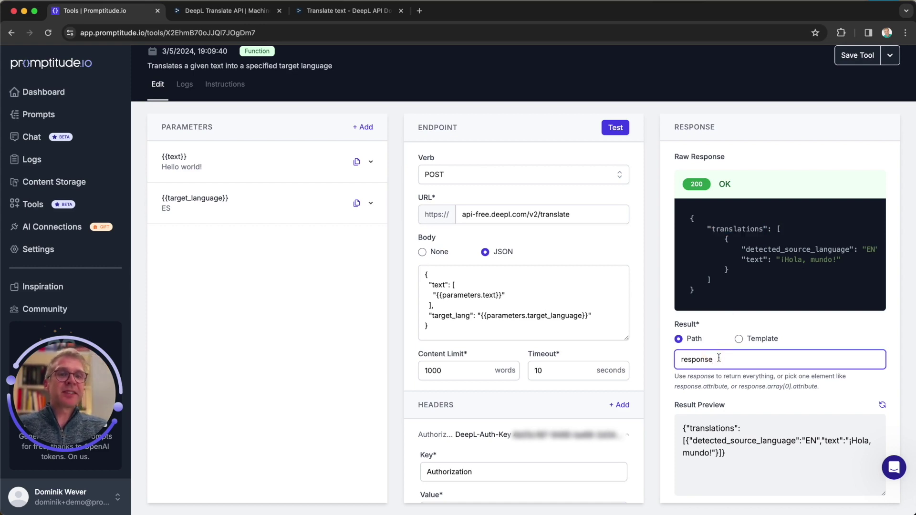
type(".translations")
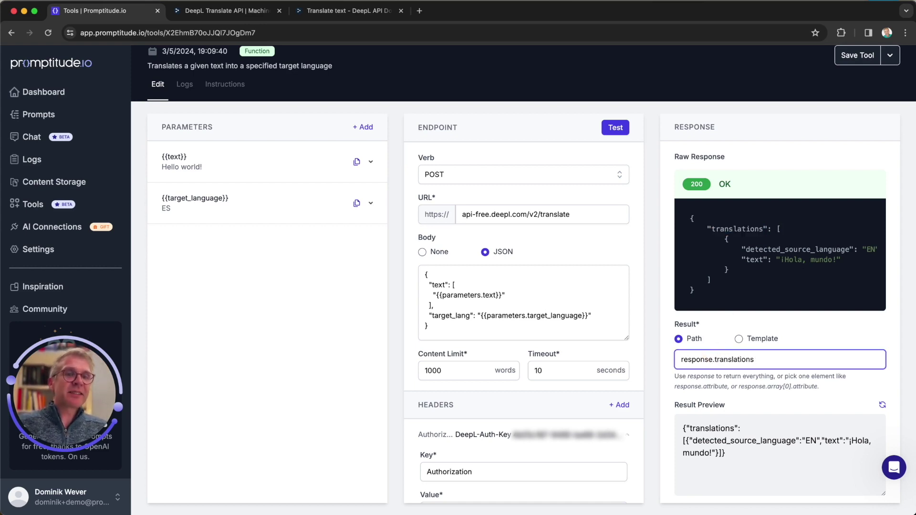
left_click_drag(775, 230, 783, 230)
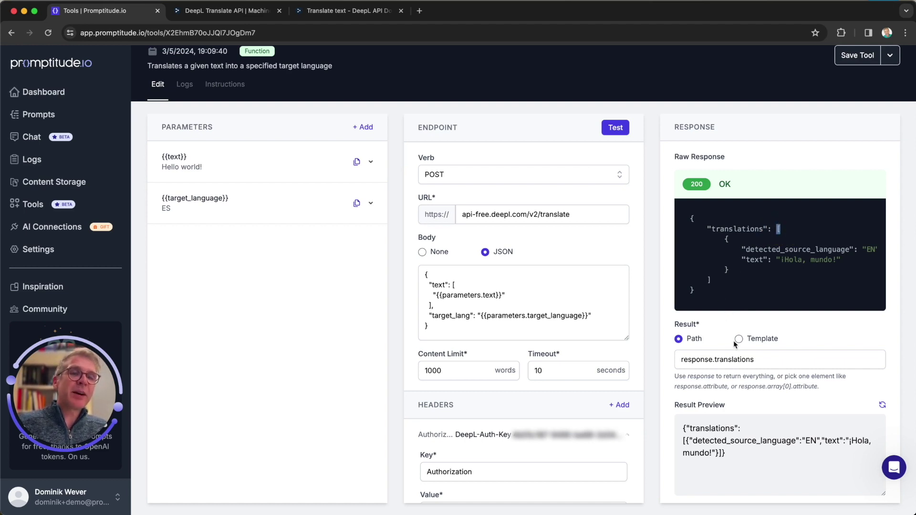
left_click(762, 360)
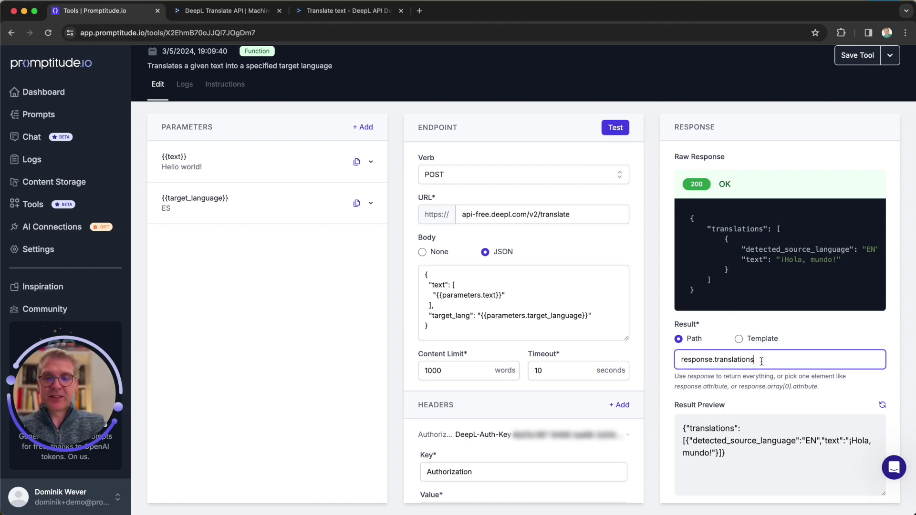
type("[]")
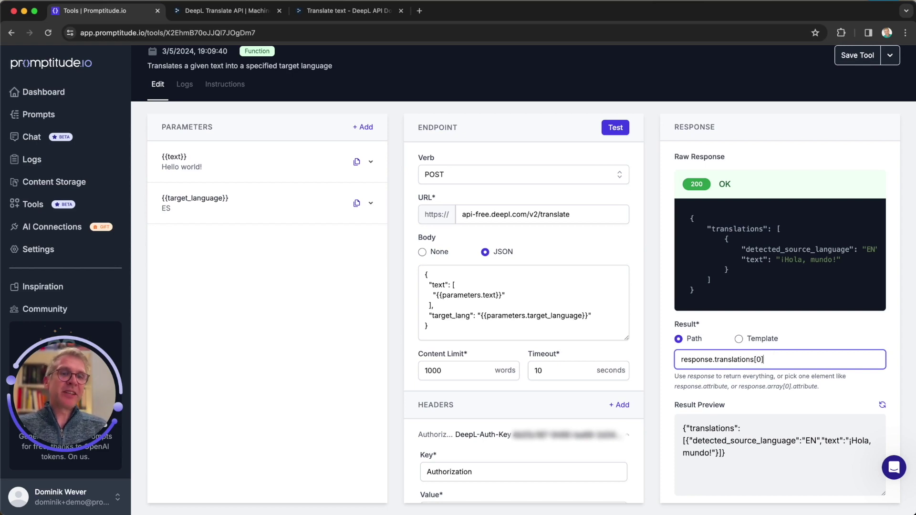
double_click(754, 260)
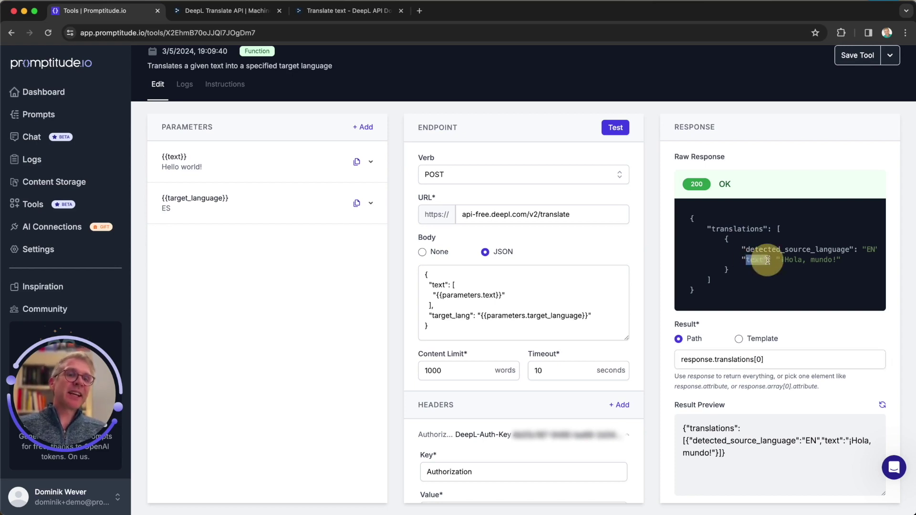
left_click(770, 357)
type(".text")
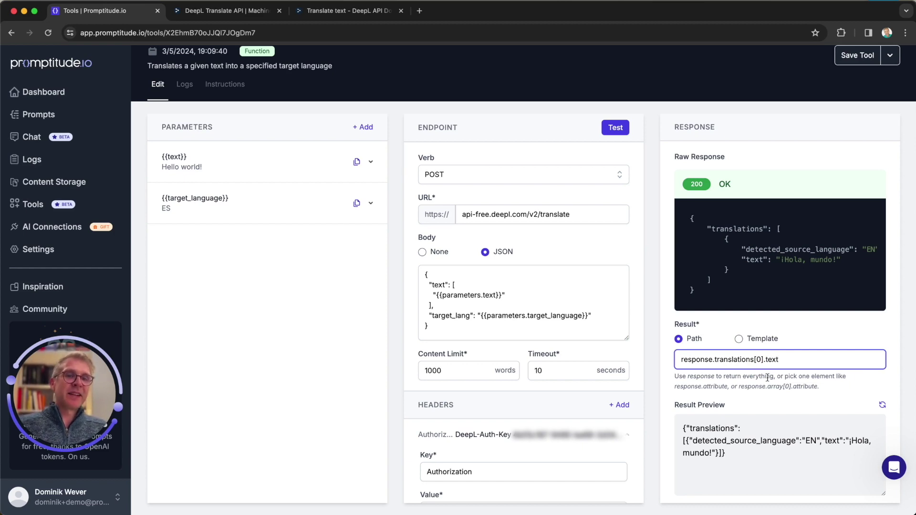
left_click_drag(675, 403, 692, 423)
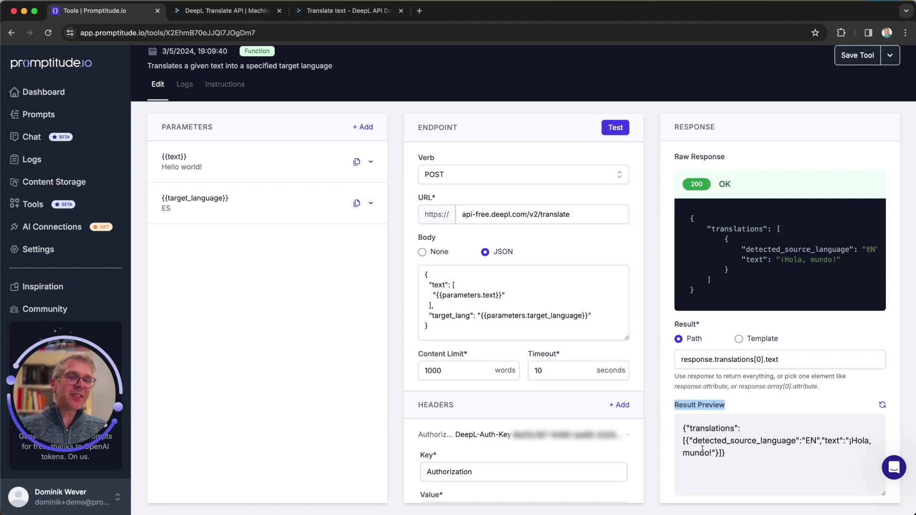
Step: Rerun the test and confirm the preview shows only ¡Hola, mundo!
left_click(615, 125)
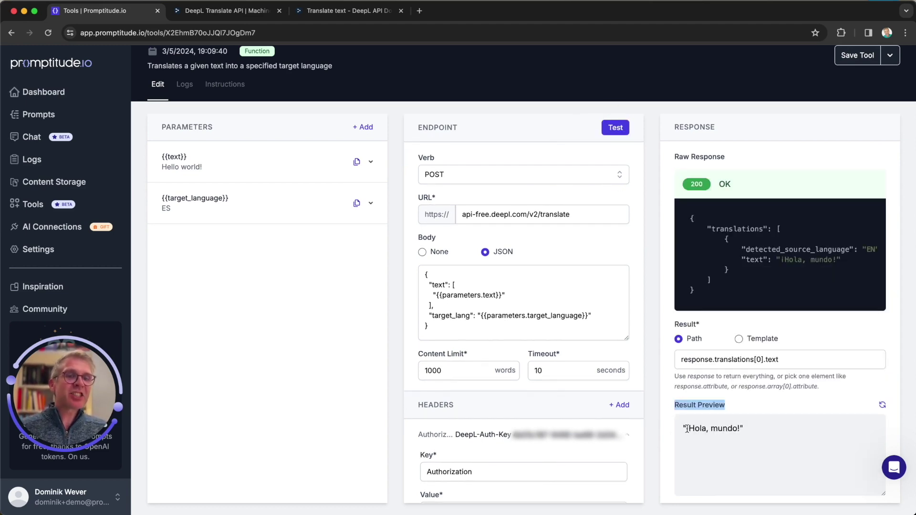
left_click_drag(685, 429, 743, 429)
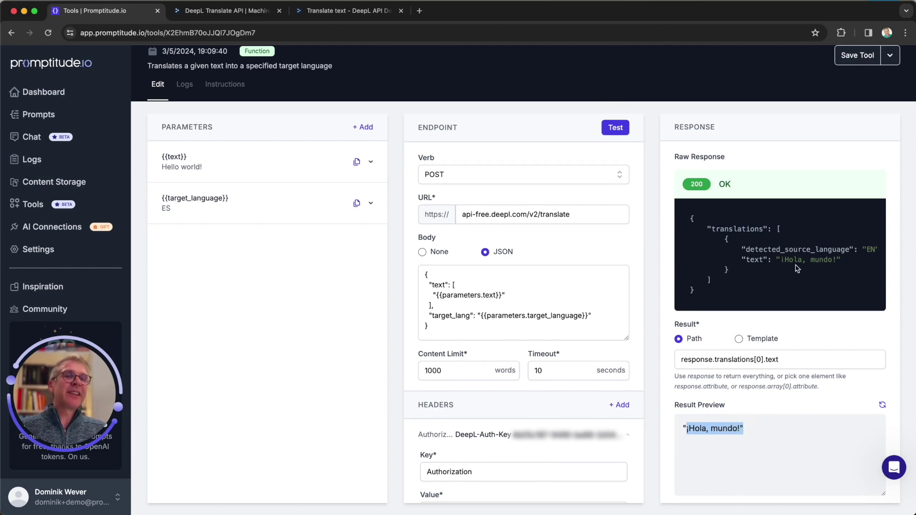
left_click_drag(776, 260, 742, 260)
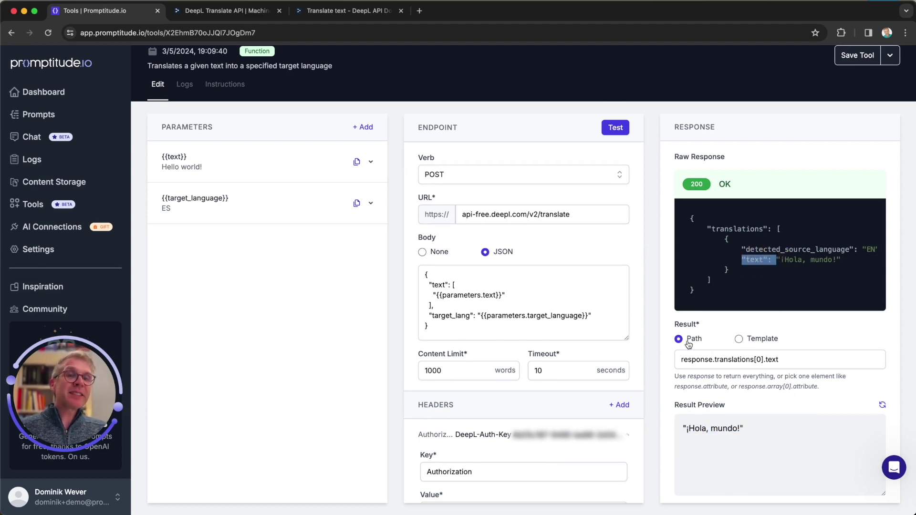
double_click(711, 359)
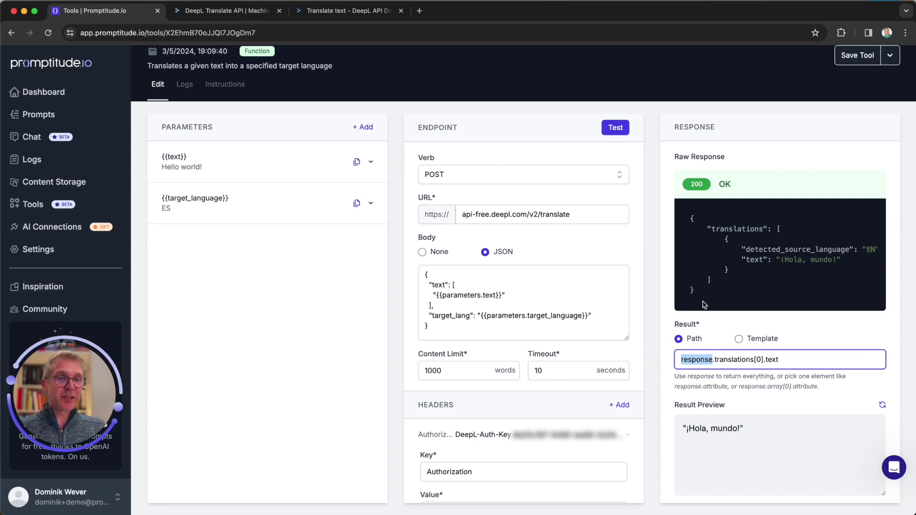
left_click(716, 359)
left_click_drag(714, 360, 789, 359)
left_click(797, 359)
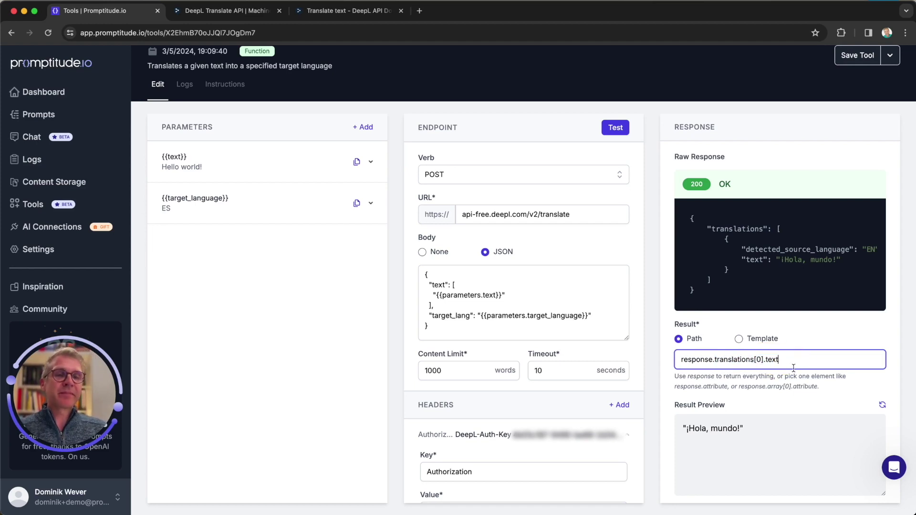
Step: Switch the result to Template and paste in the example Liquid loop
left_click(738, 340)
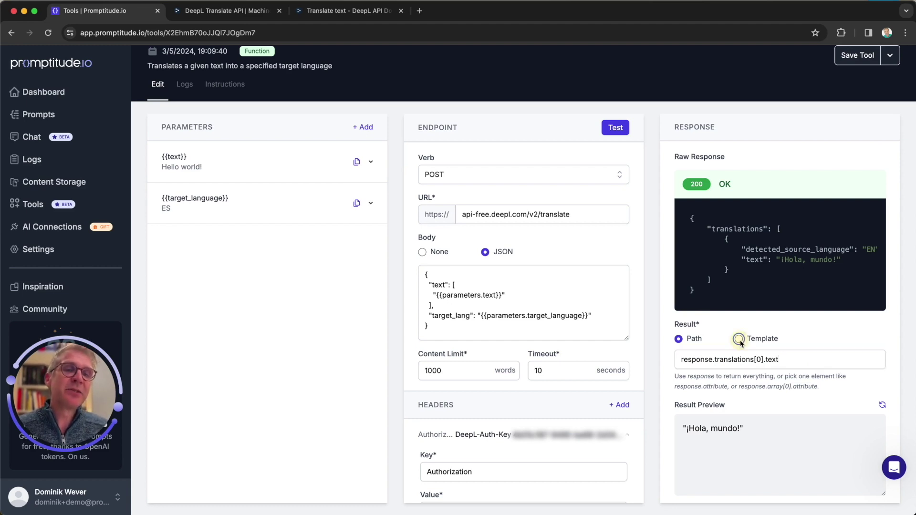
left_click(706, 374)
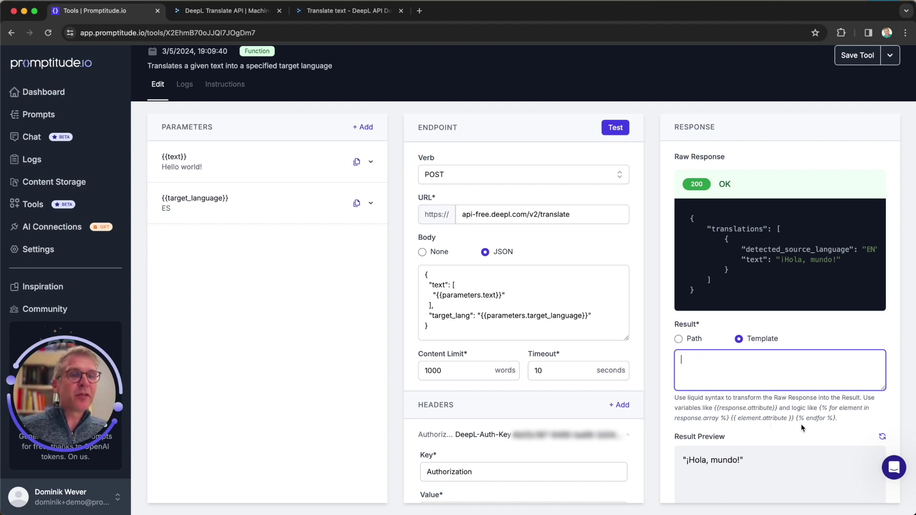
left_click_drag(819, 408, 836, 418)
key("ctrl+c")
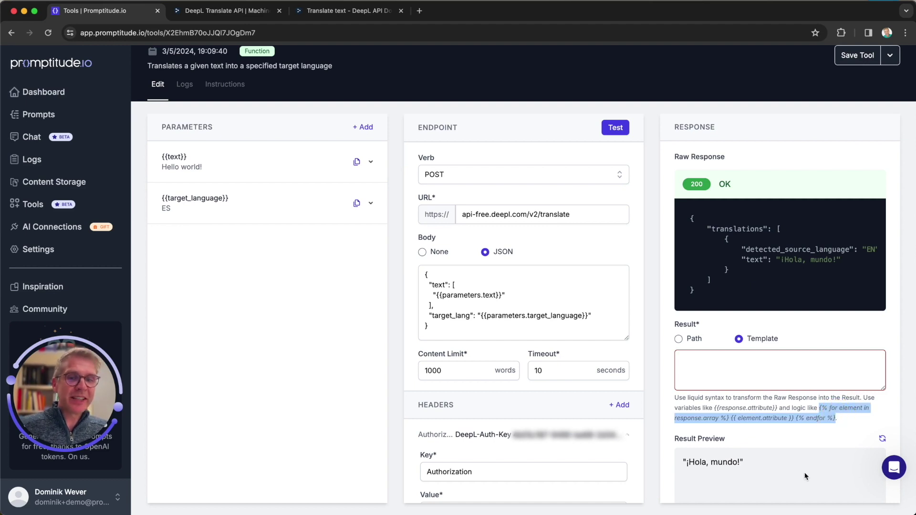
left_click(709, 365)
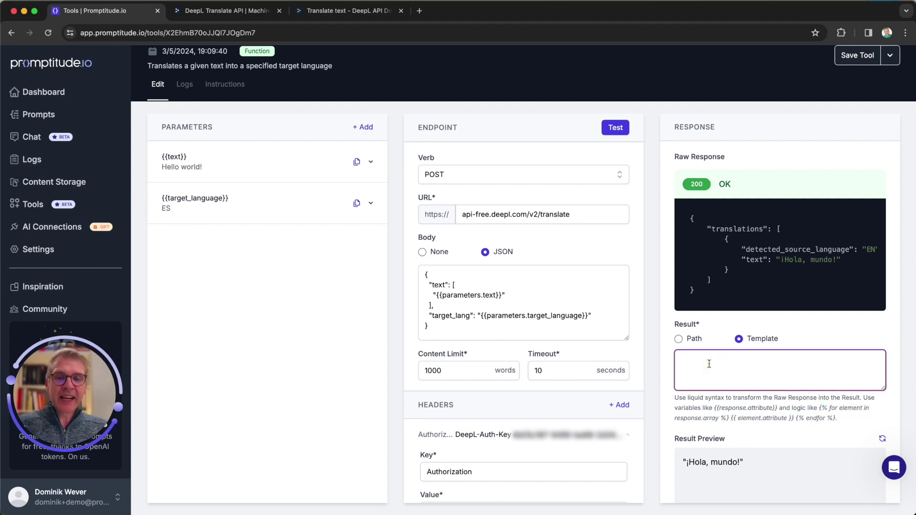
key("ctrl+v")
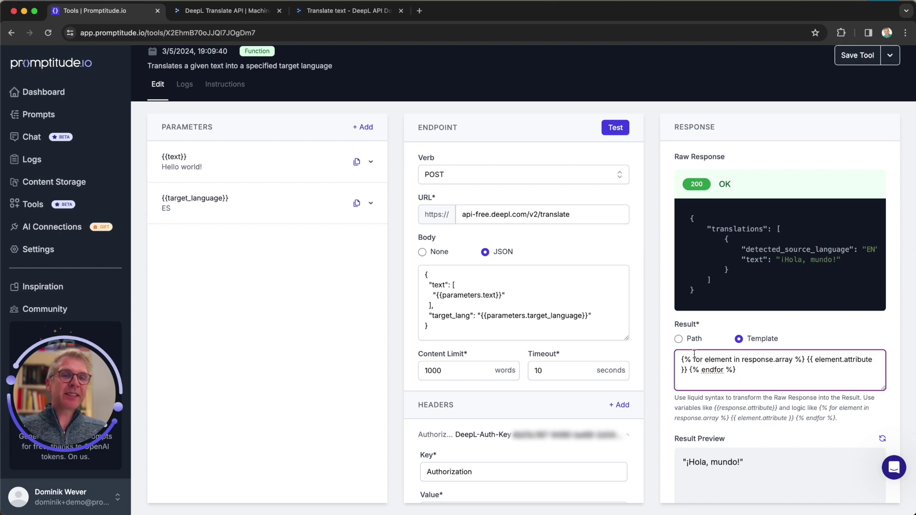
Step: Make the loop iterate over response.translations with the loop variable translation
double_click(712, 362)
type("text")
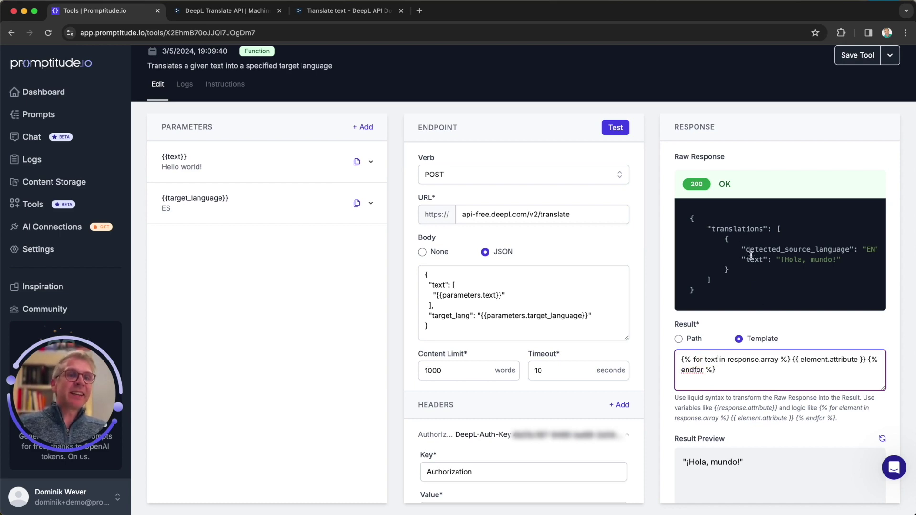
left_click(747, 360)
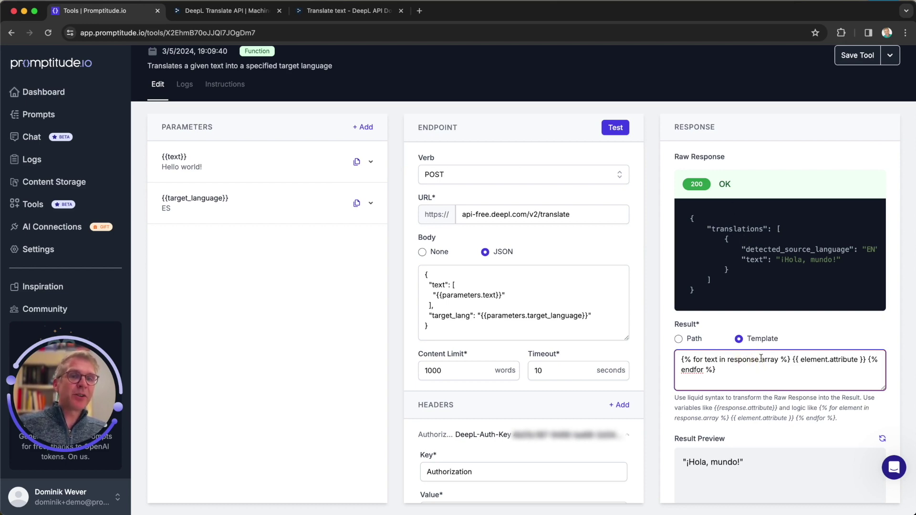
left_click_drag(762, 360, 778, 360)
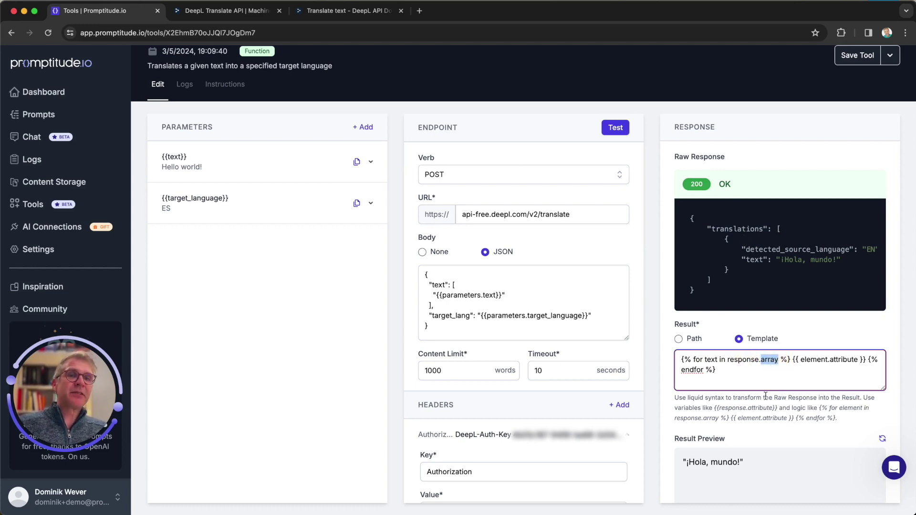
type("translations")
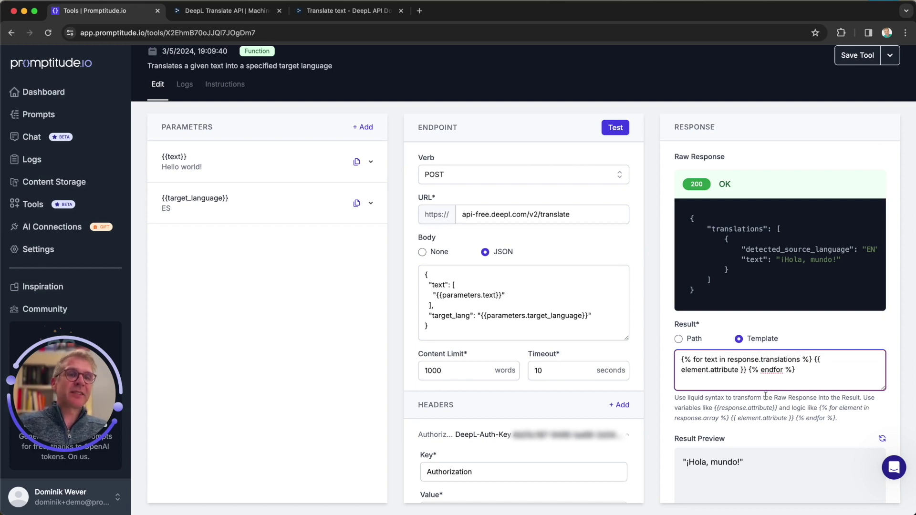
double_click(704, 359)
type("translation")
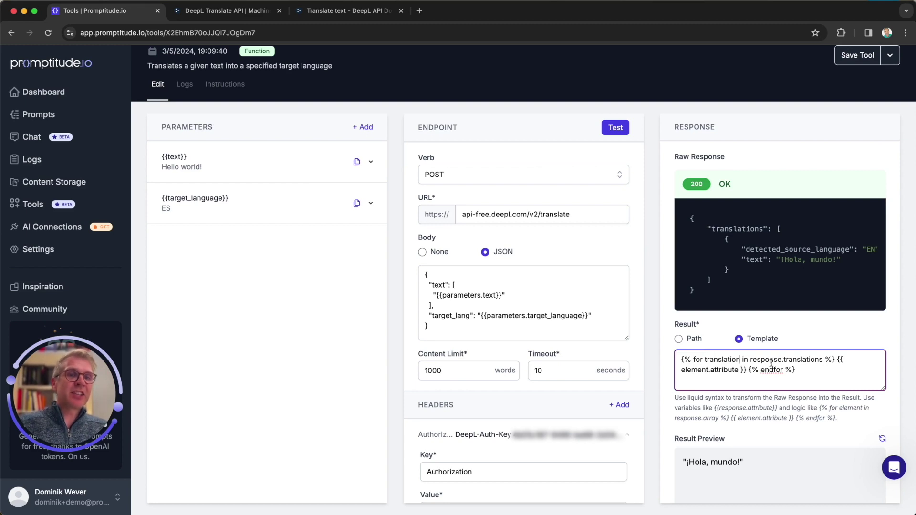
Step: Change the loop's output expression to translation.text
double_click(821, 359)
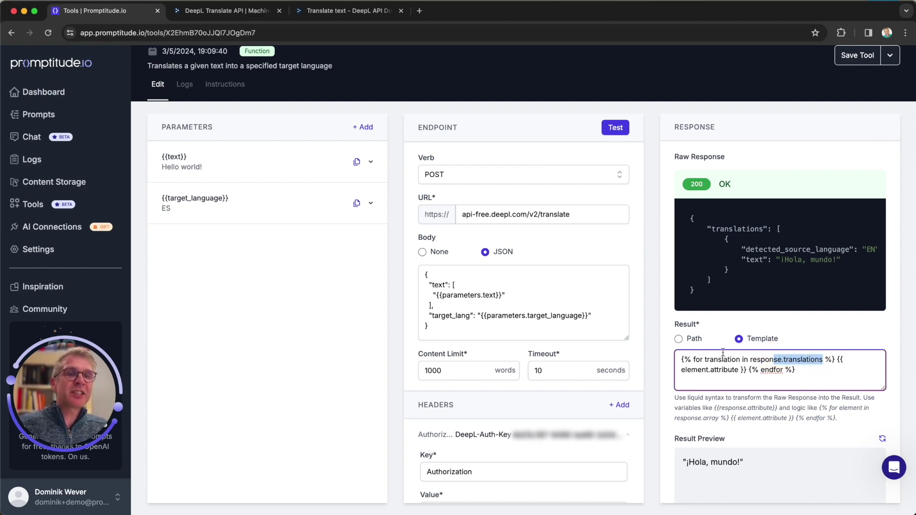
double_click(695, 374)
type("translation")
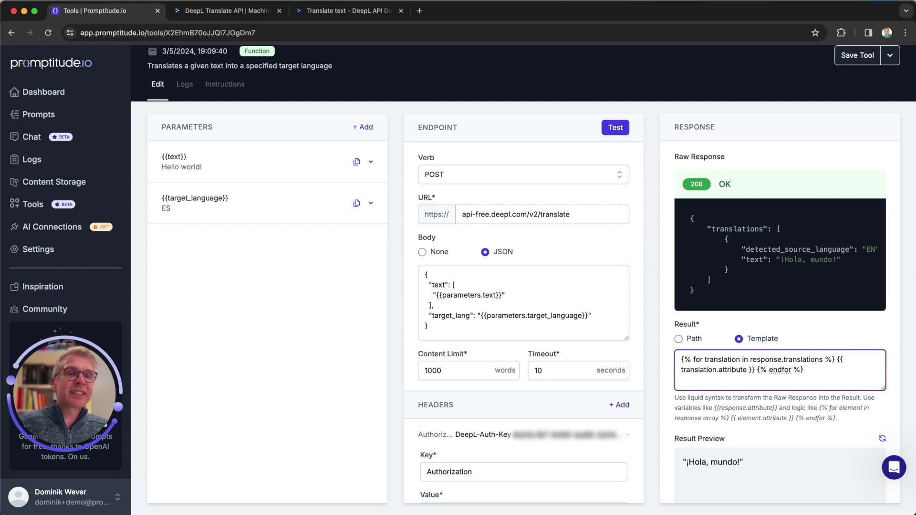
left_click_drag(726, 370, 747, 370)
type("text")
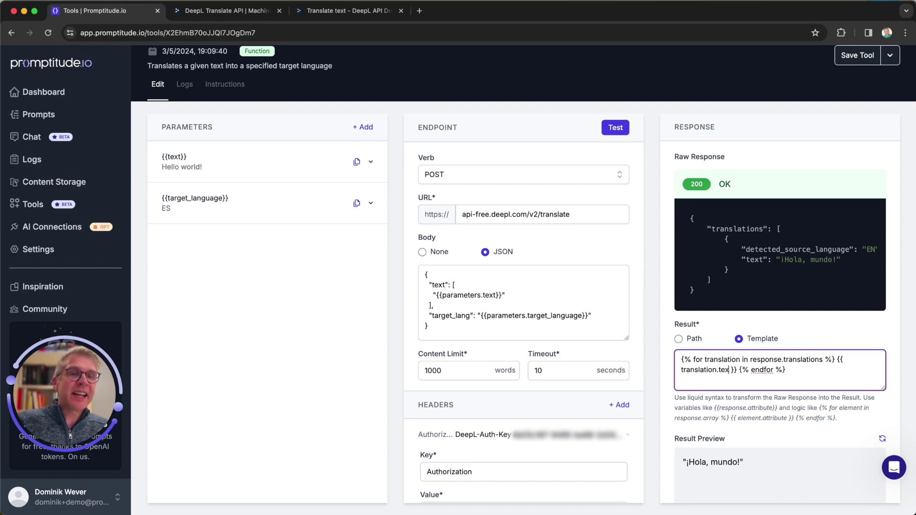
double_click(754, 260)
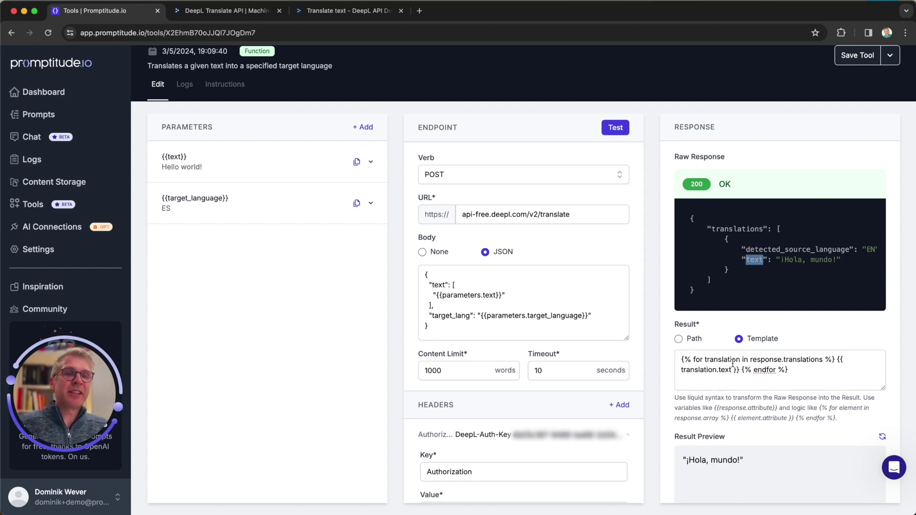
left_click(795, 372)
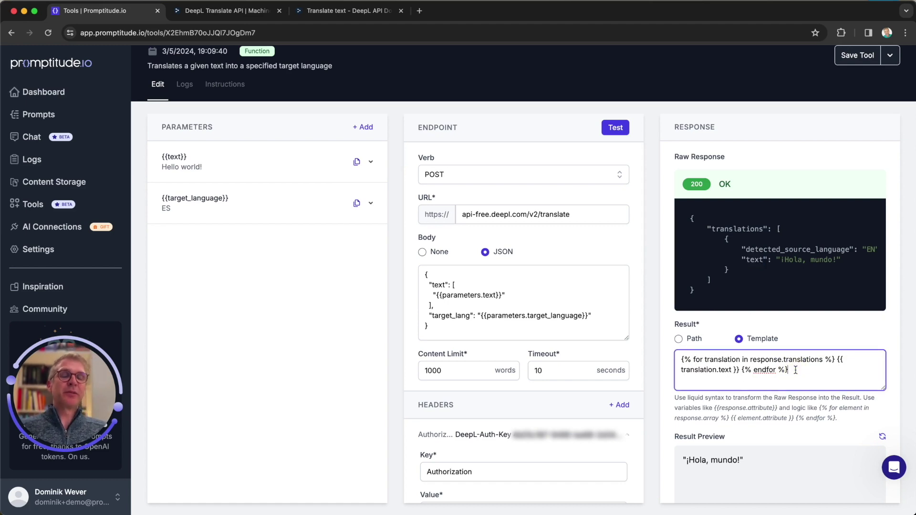
Step: Test the endpoint with the new template and save the tool
left_click(616, 133)
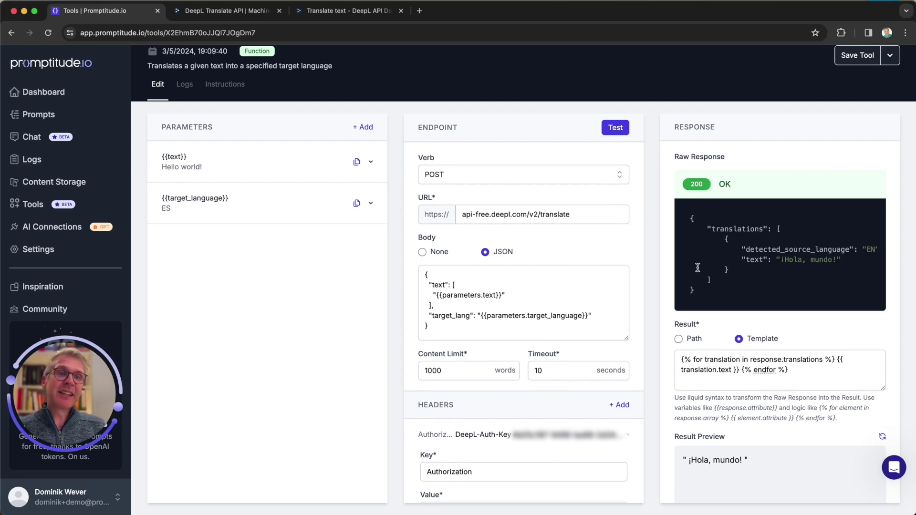
left_click_drag(681, 360, 816, 374)
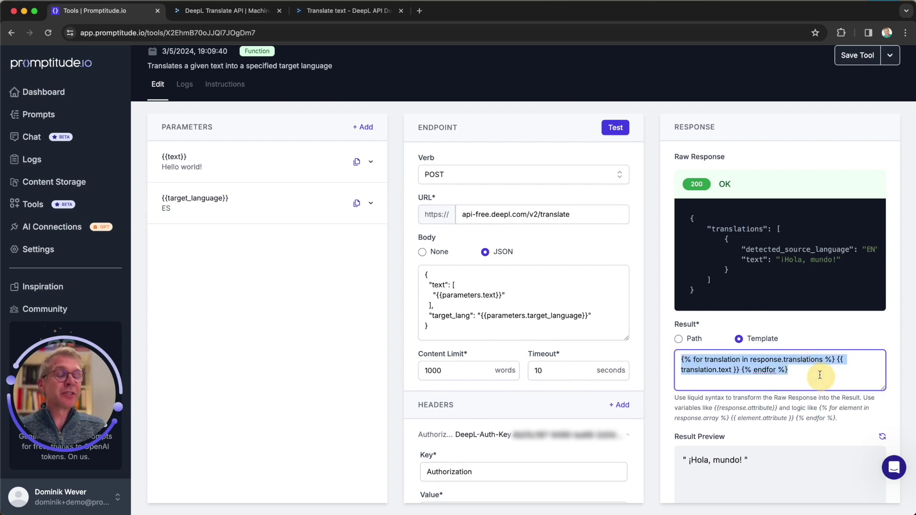
left_click(798, 375)
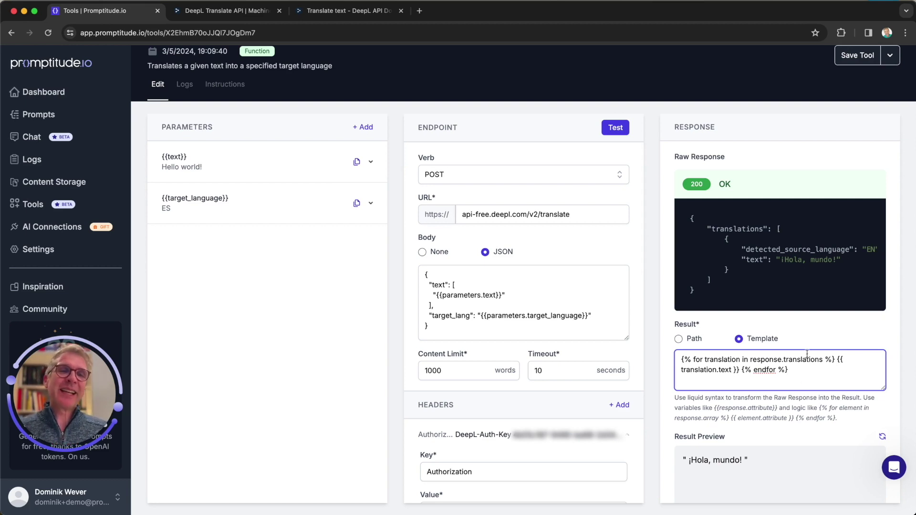
scroll(776, 313, "up", 2)
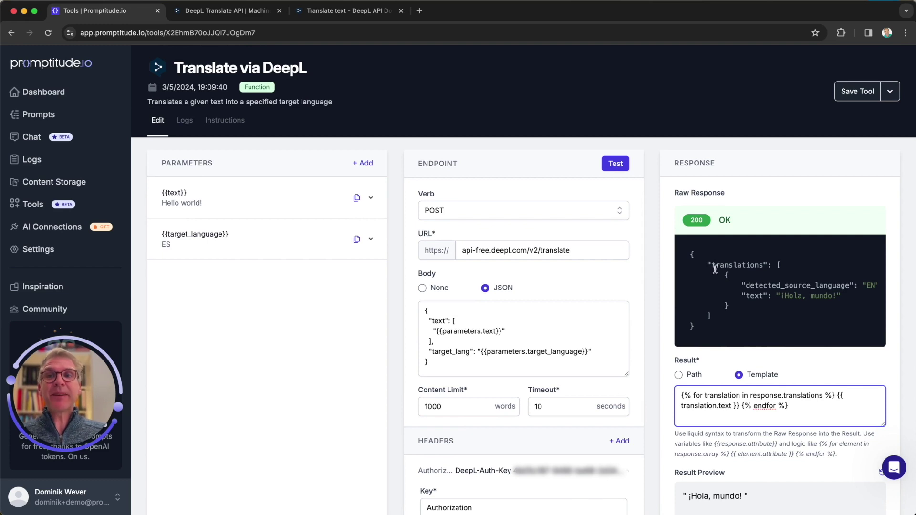
left_click(856, 98)
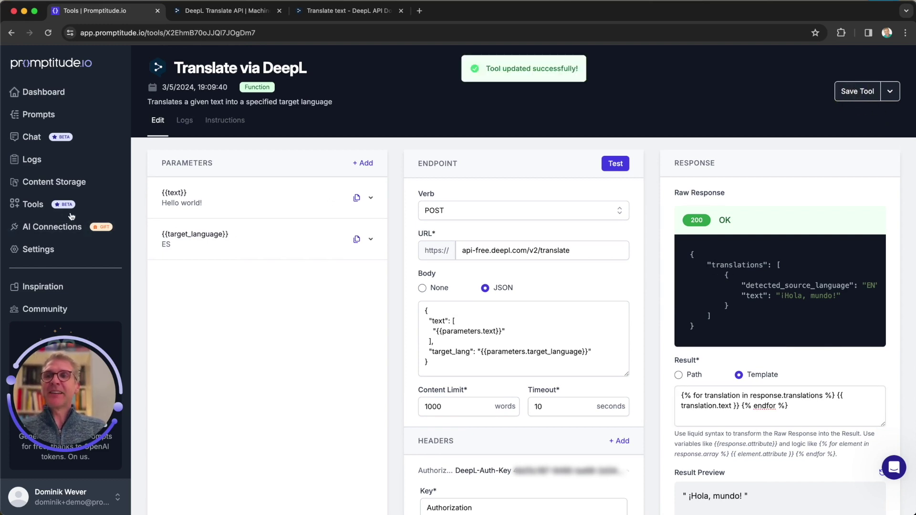
Step: Return to the Tools list, then open the Chat page with an empty new chat
left_click(30, 205)
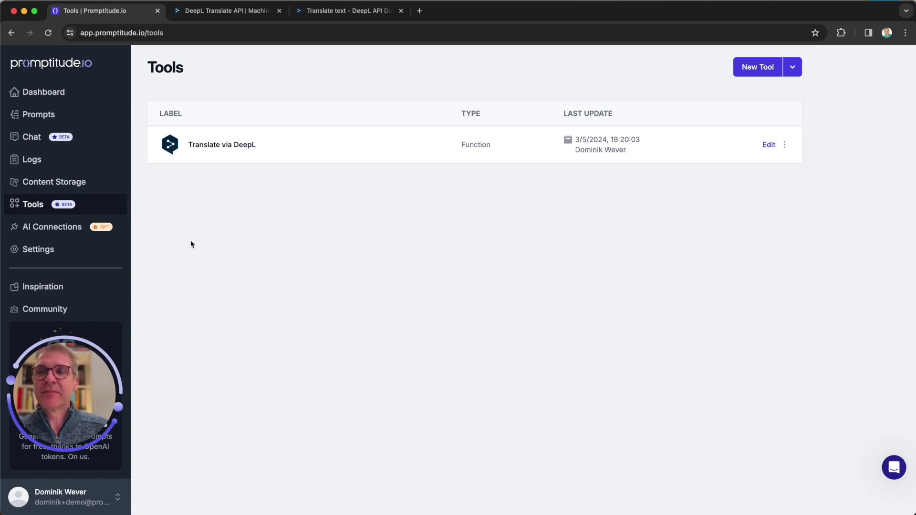
left_click(37, 138)
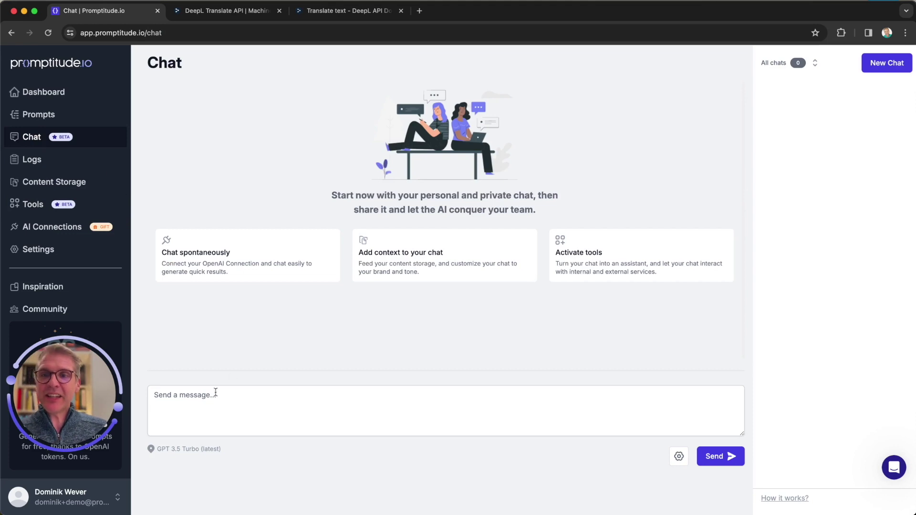
Step: Ask the assistant to translate "It's sunny day." via DeepL
left_click(198, 396)
type("Translate the fo")
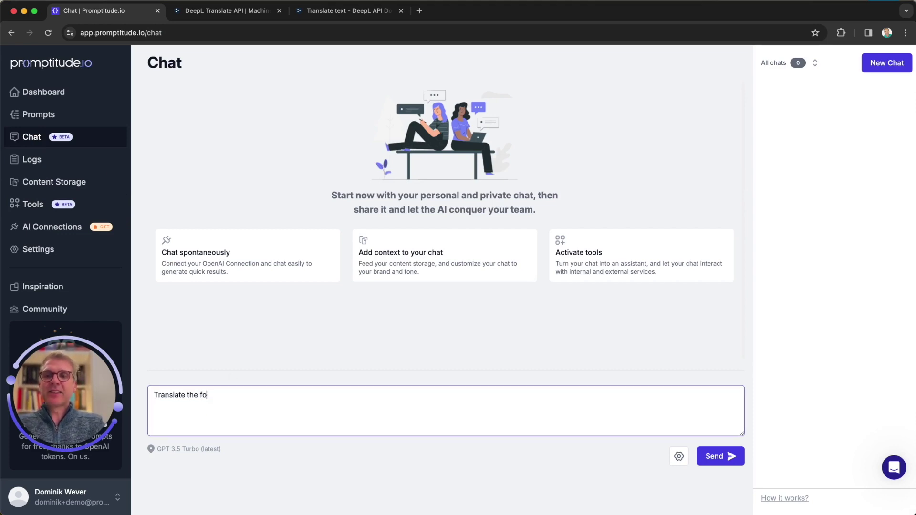
type("llowing text via deepl: It'")
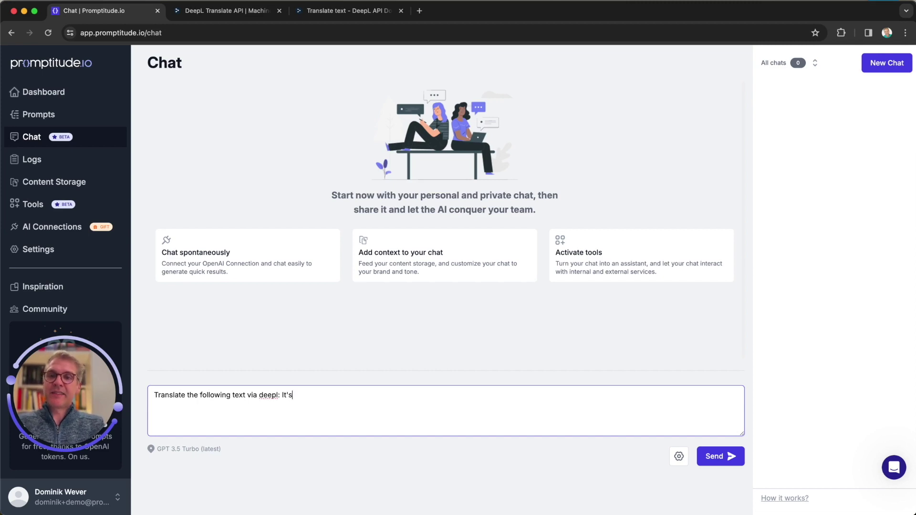
type("s sun")
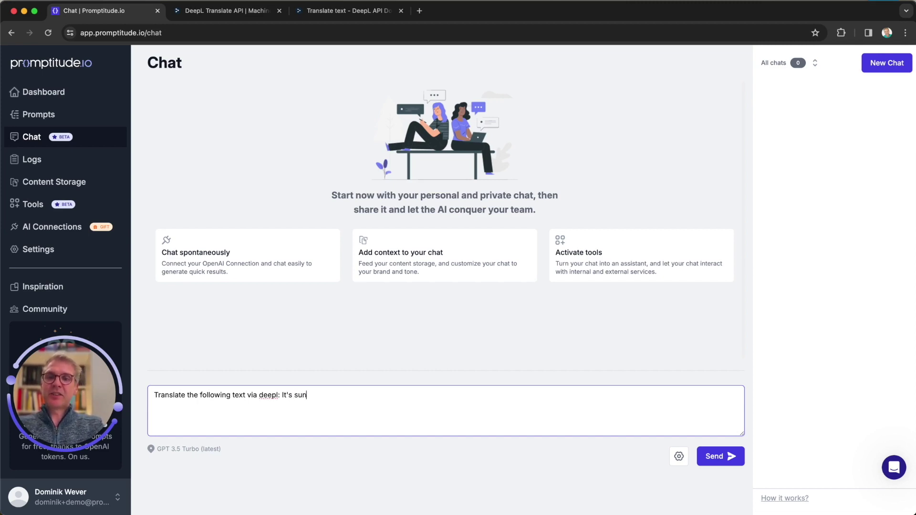
type("ny day.")
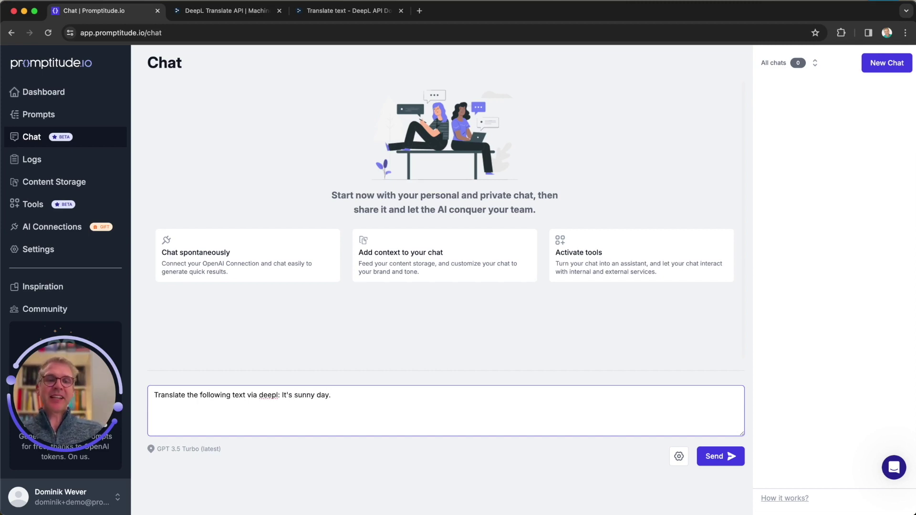
key("Return")
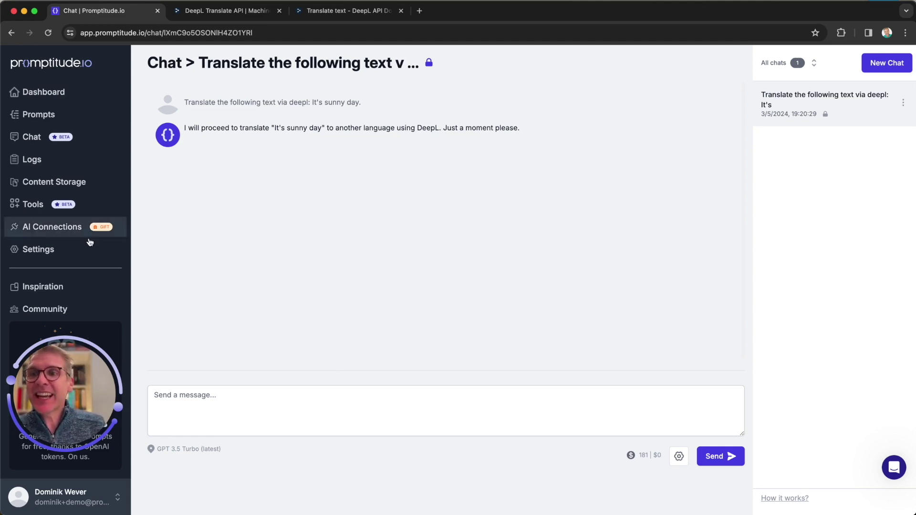
Step: In Settings > Chat > Tools, enable Translate via DeepL as a default tool, save, and return to Chat
left_click(42, 251)
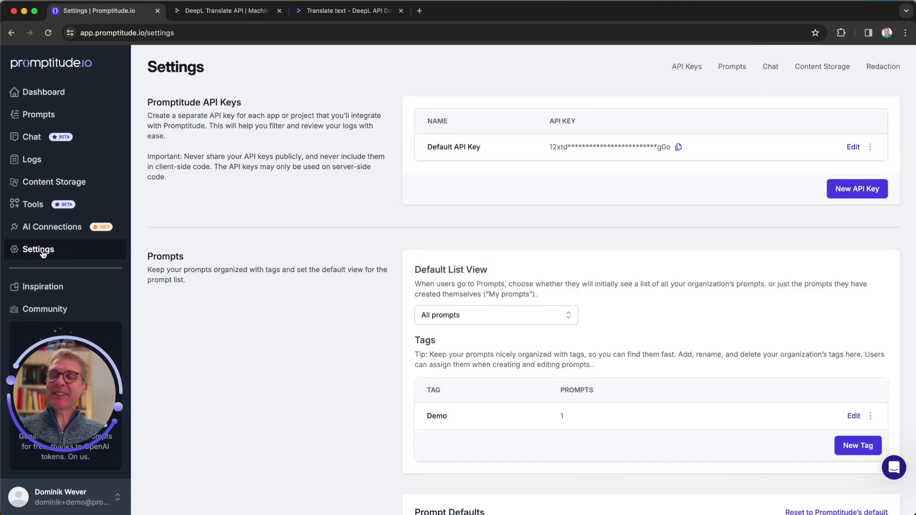
scroll(354, 365, "down", 15)
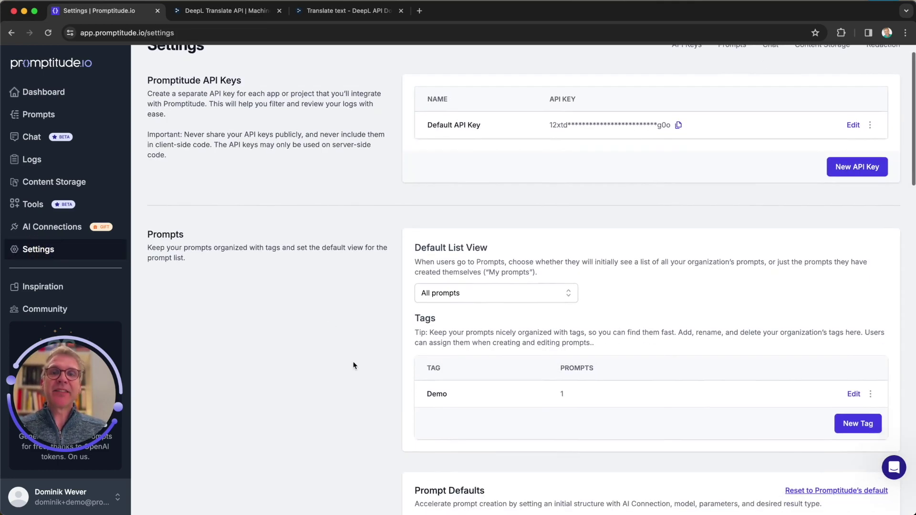
scroll(353, 365, "down", 3)
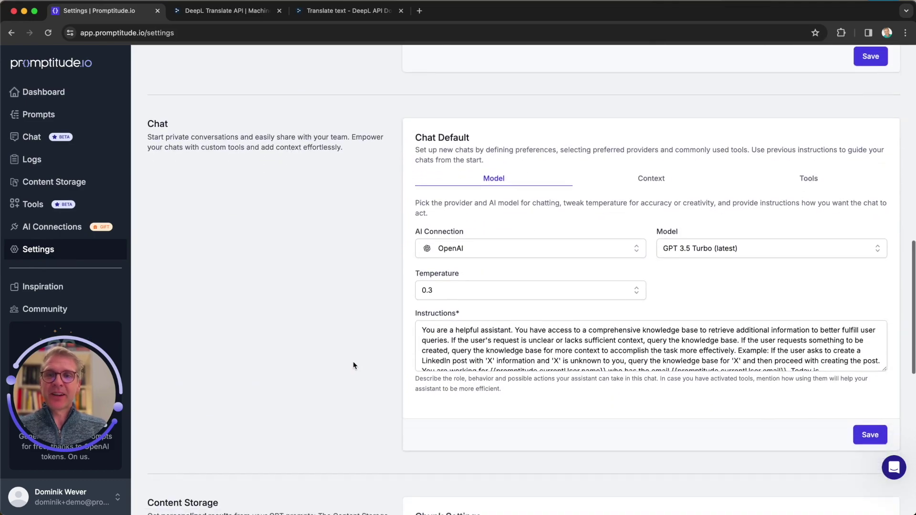
scroll(354, 364, "up", 20)
left_click(769, 68)
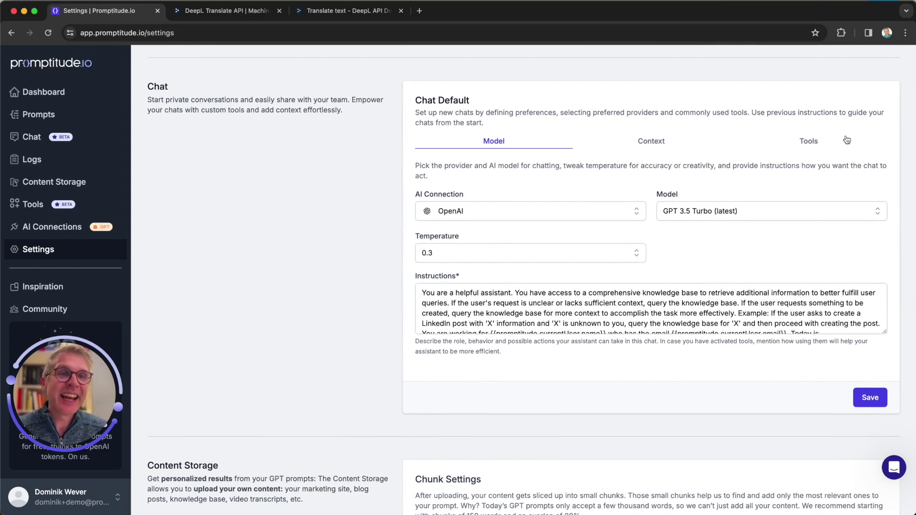
left_click(811, 148)
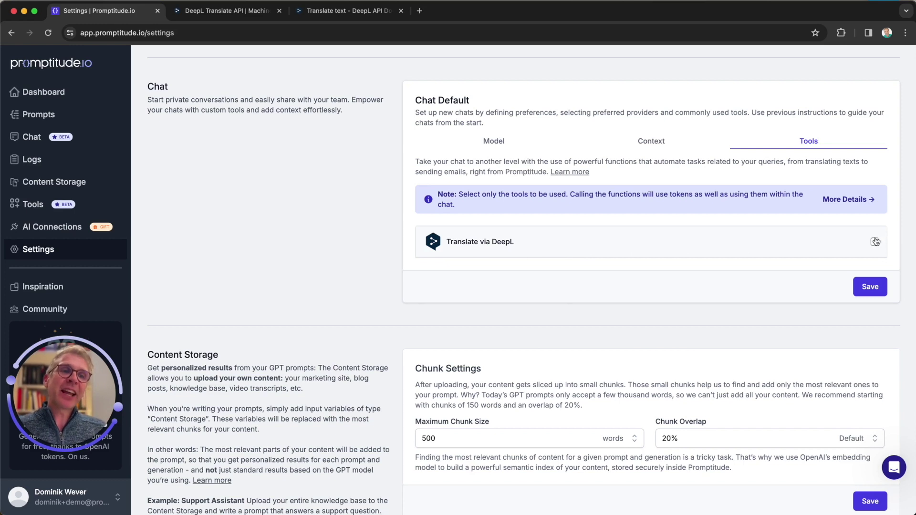
left_click(876, 241)
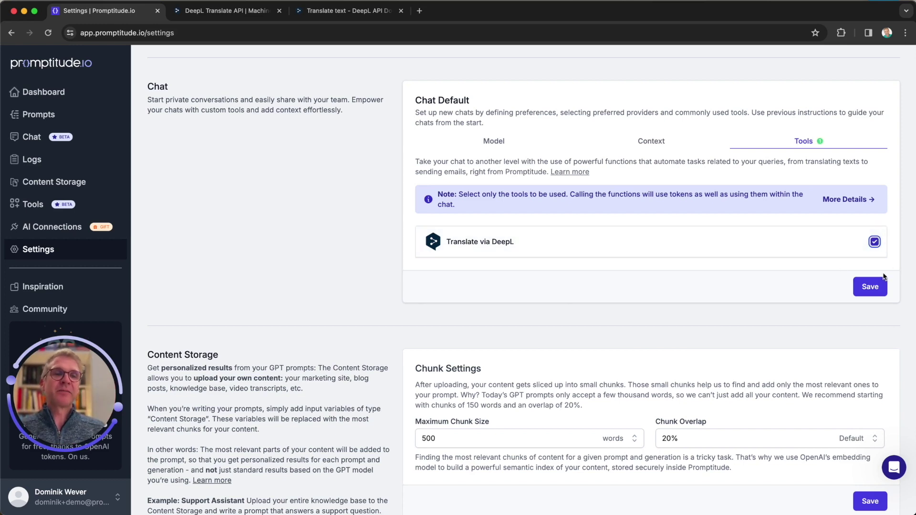
left_click(872, 286)
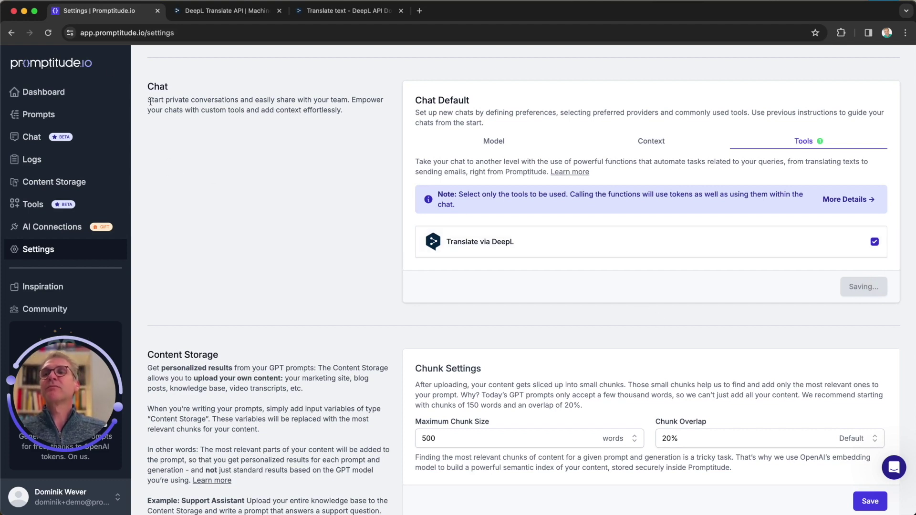
left_click(29, 139)
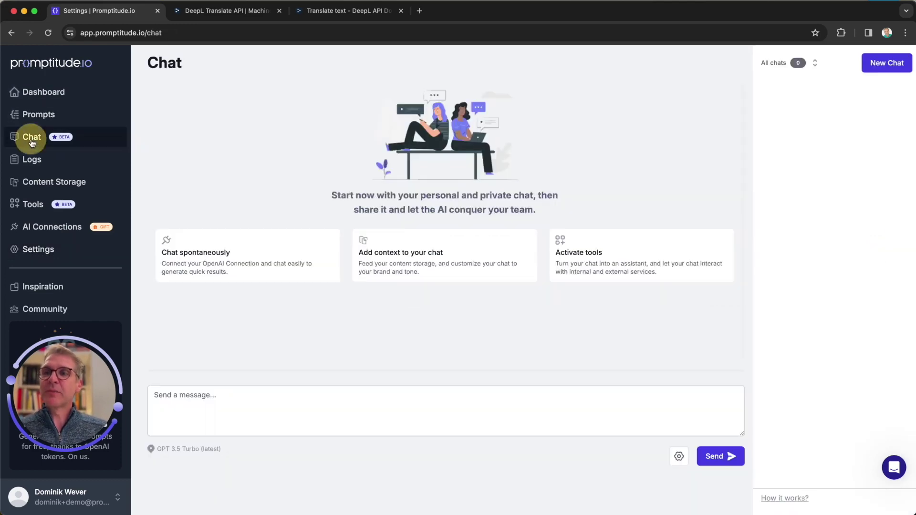
Step: Request a German translation of "It's a beautiful morning" using deepl and select the reply "Es ist ein wunderschöner Morgen!"
left_click(273, 405)
type("Translate the follo")
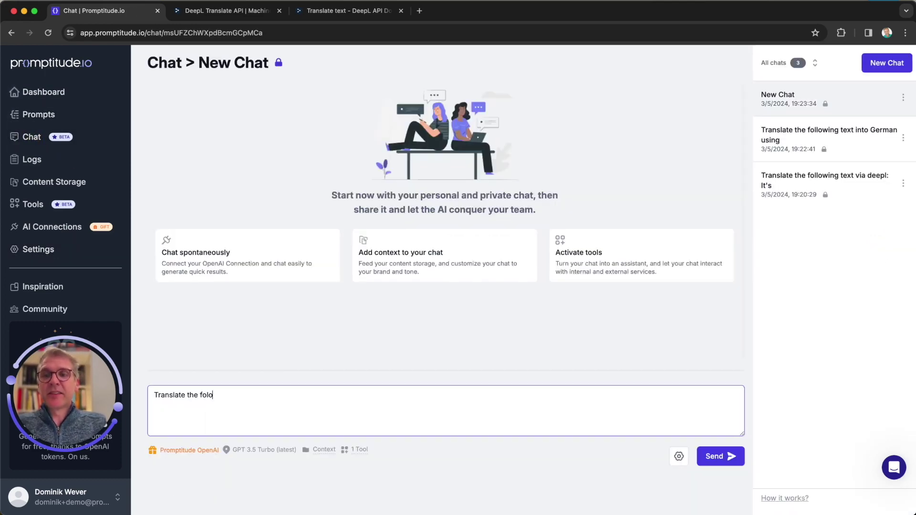
key("BackSpace")
type("lowing text in")
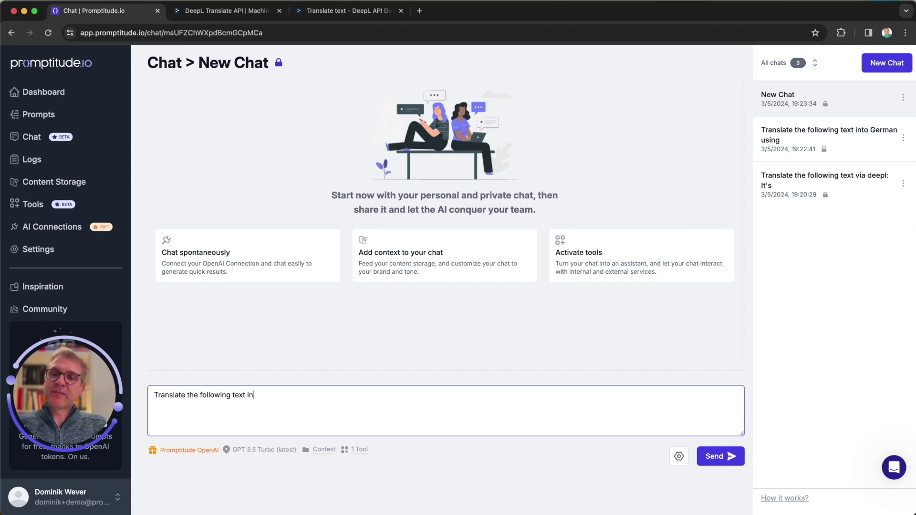
type("to German")
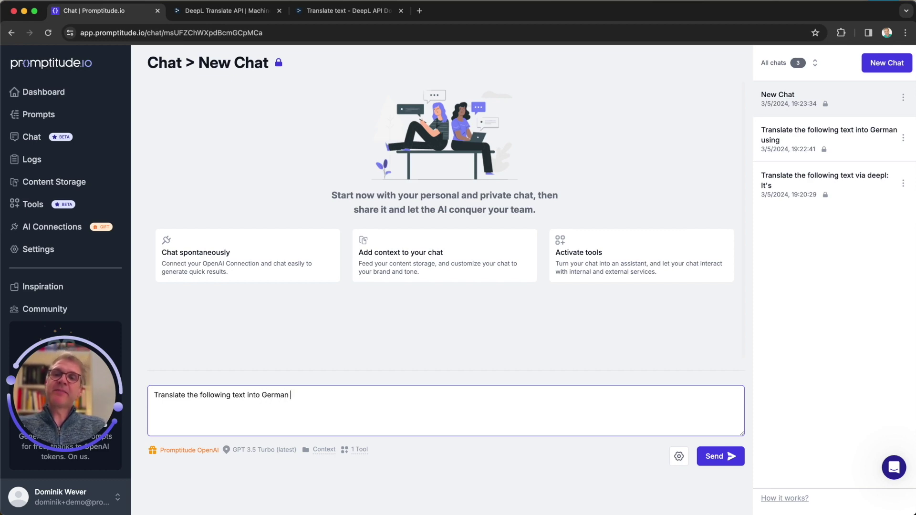
type(" using deepl")
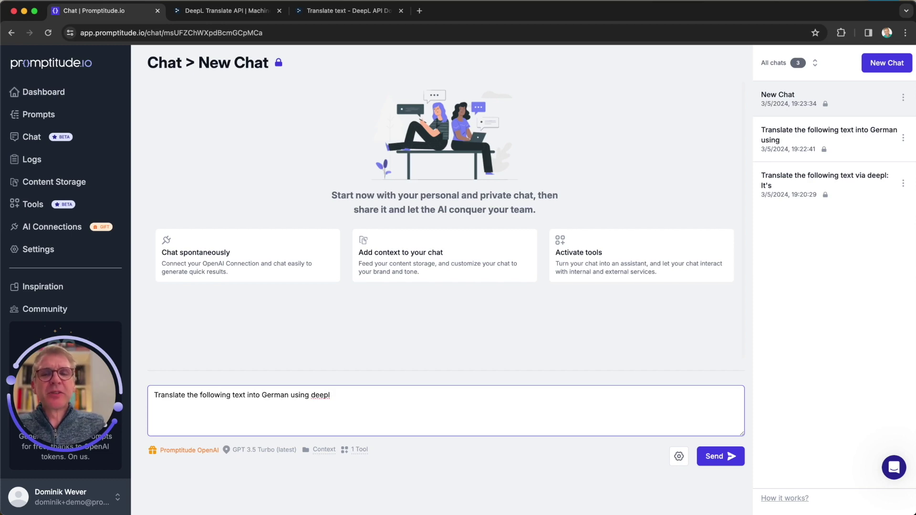
type(": It's a bea")
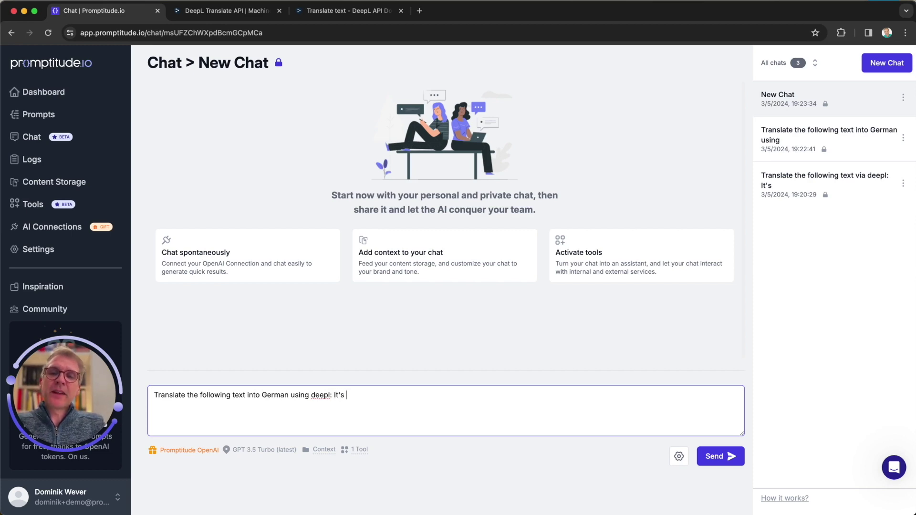
key("BackSpace")
key("BackSpace")
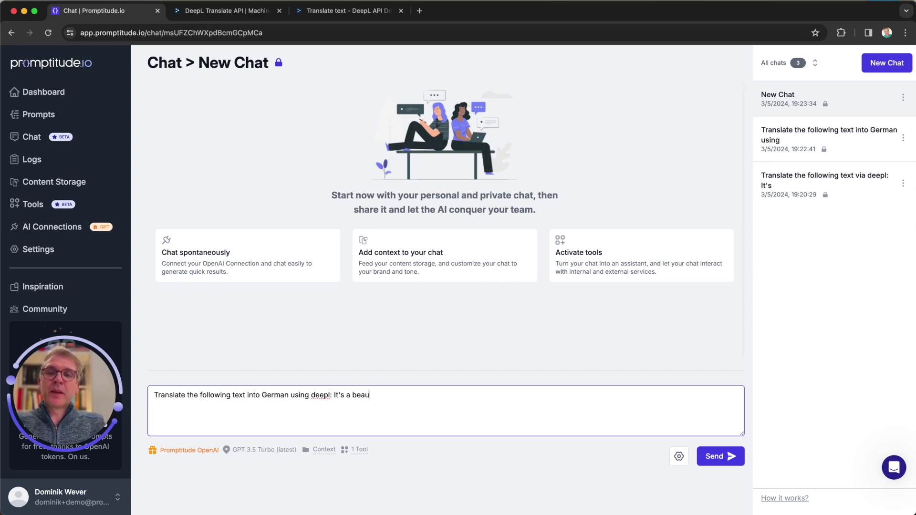
type("utiful mo")
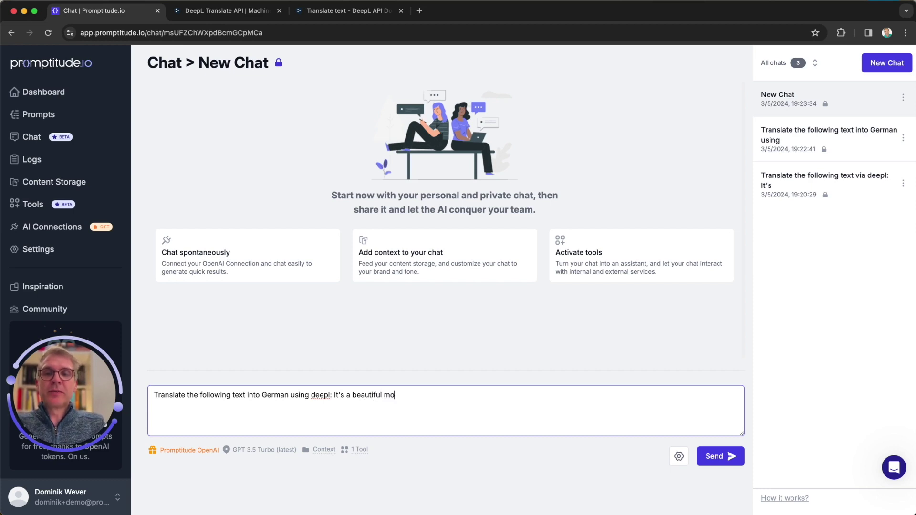
type("rning!")
key("Return")
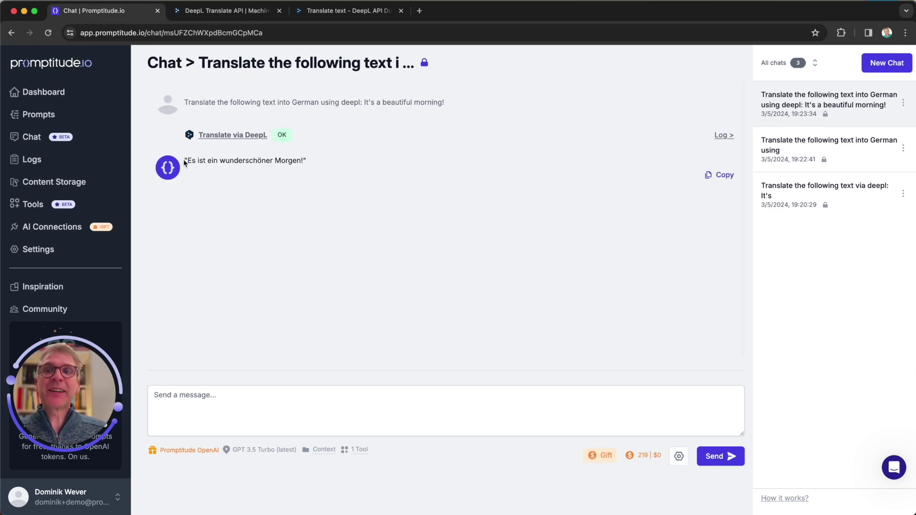
left_click_drag(184, 163, 321, 167)
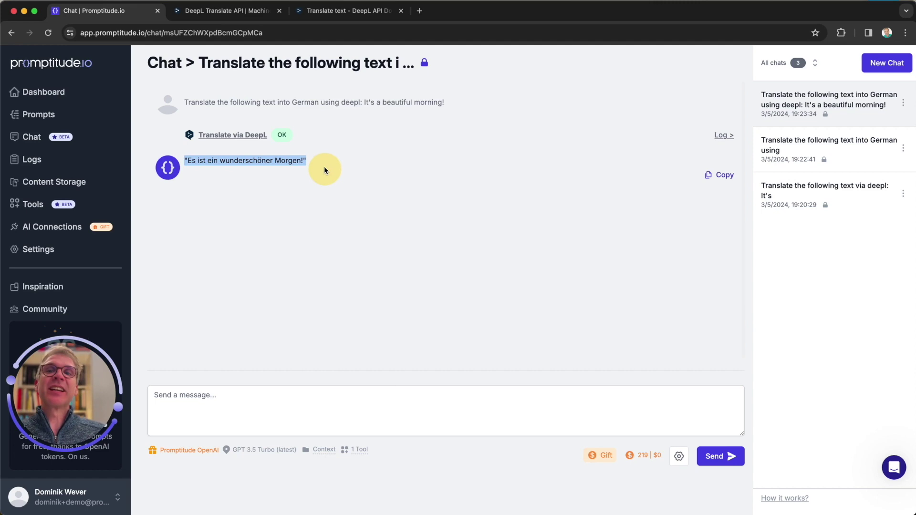
left_click(293, 247)
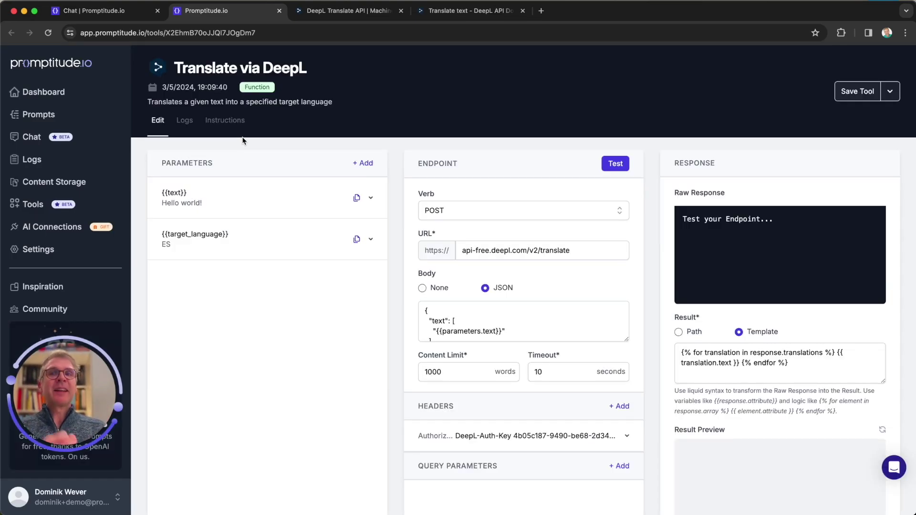
left_click(179, 123)
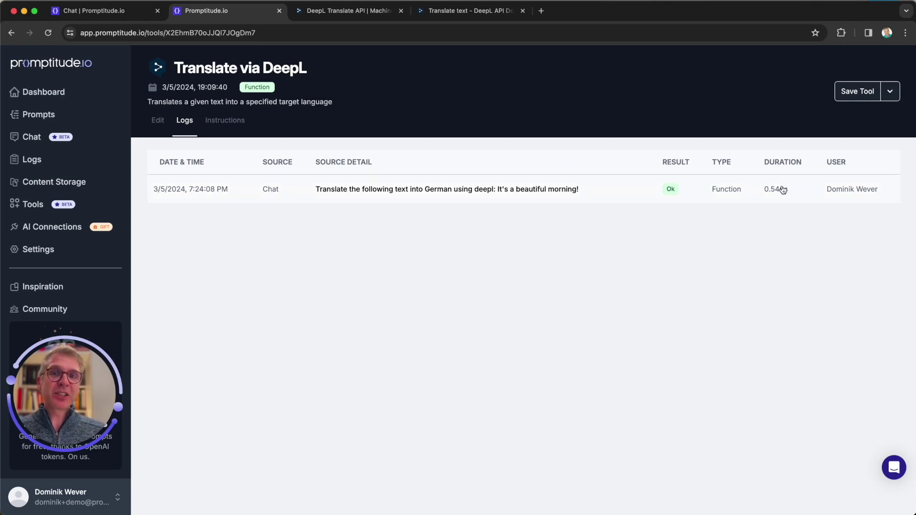
left_click(372, 197)
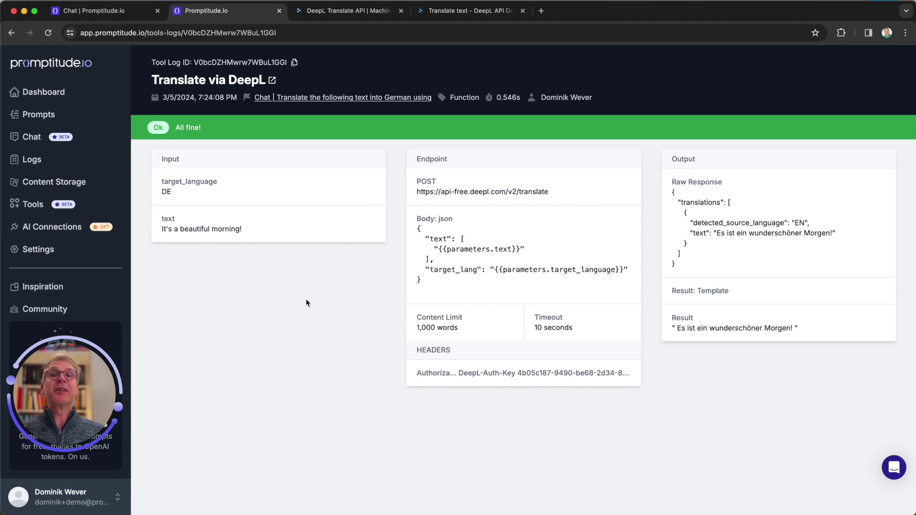
left_click(279, 11)
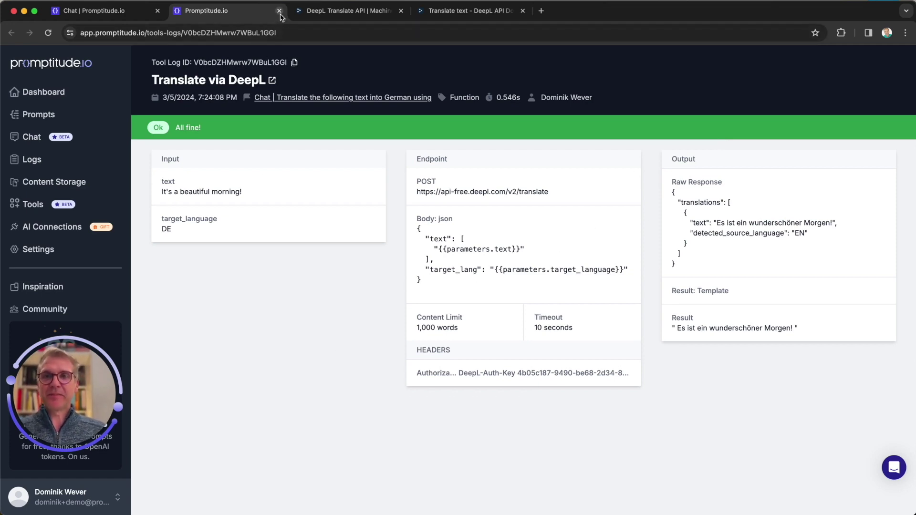
left_click(279, 11)
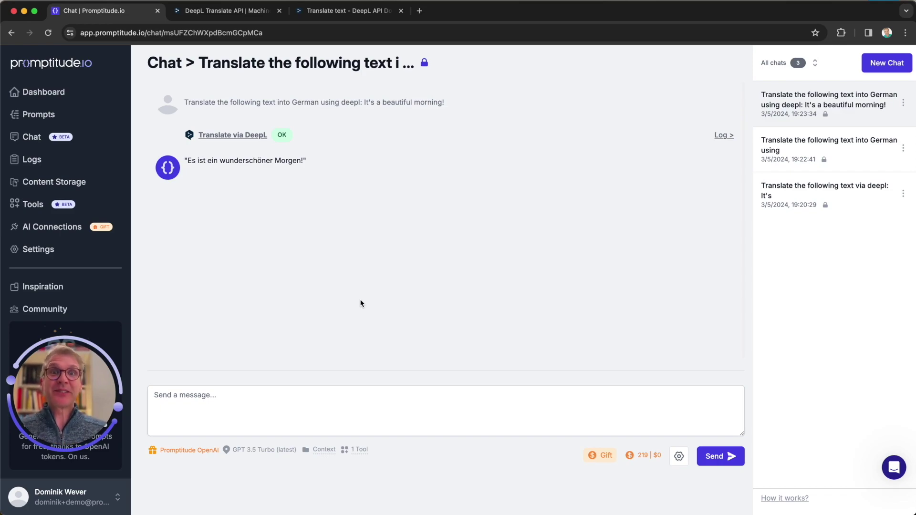
Step: In the other Promptitude window, start a new chat requesting a cold outreach email with Content Storage as the hook
key("ctrl+Up")
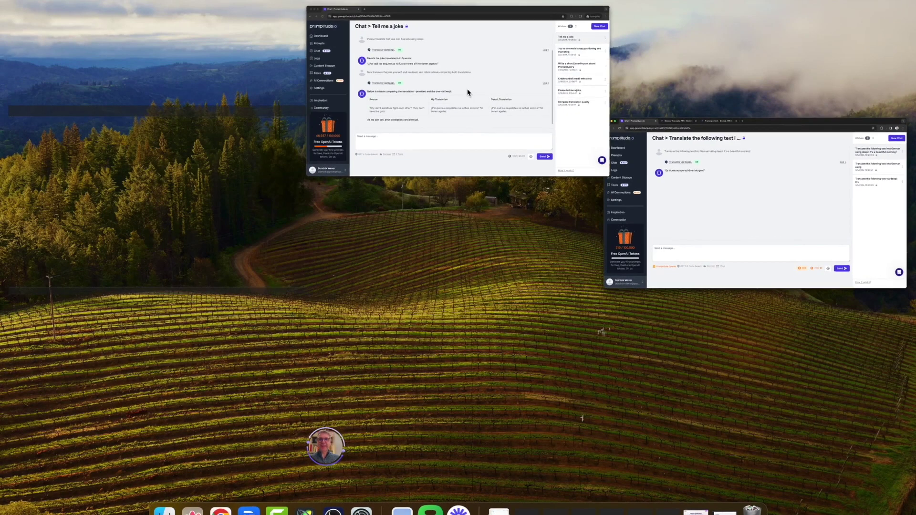
left_click(468, 92)
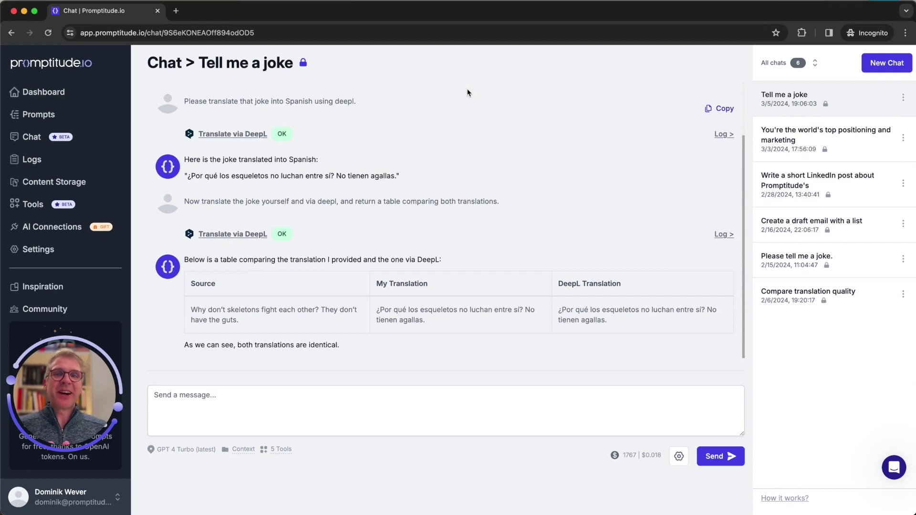
left_click(887, 63)
left_click(207, 420)
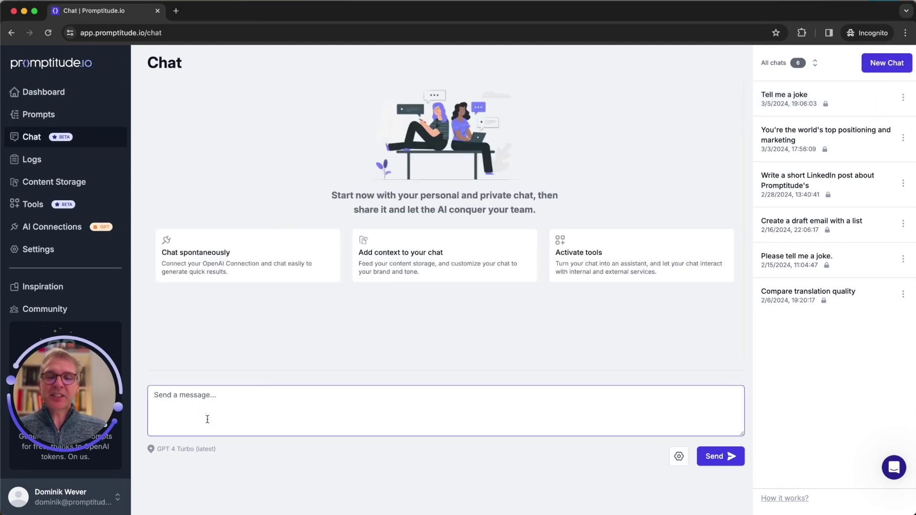
type("Wr")
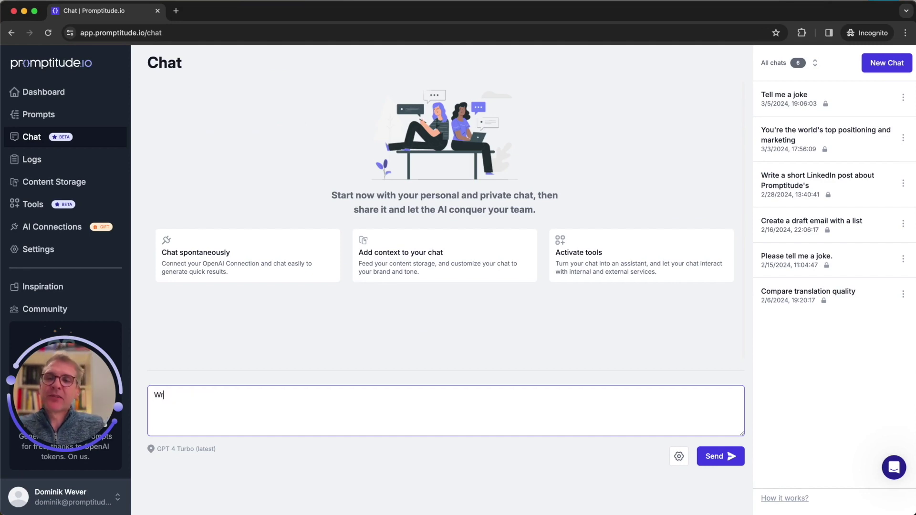
type("ite a cold ")
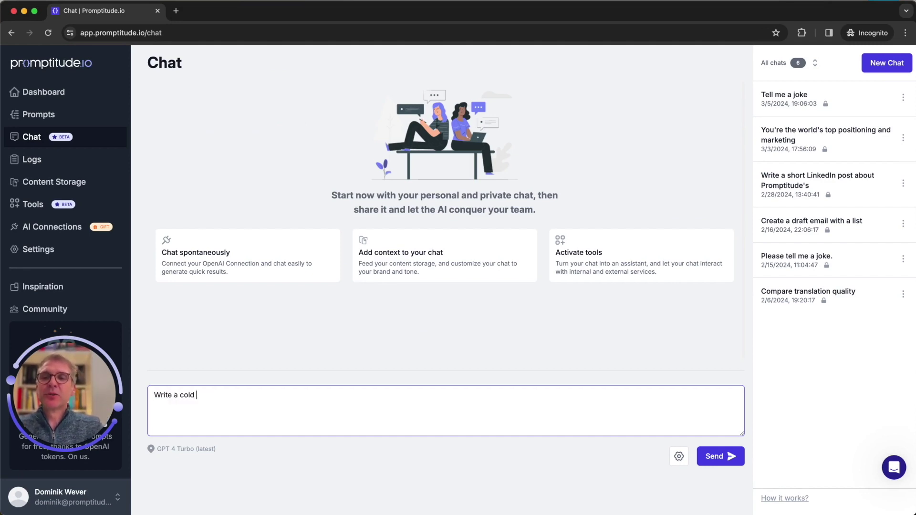
type("outreach email using ")
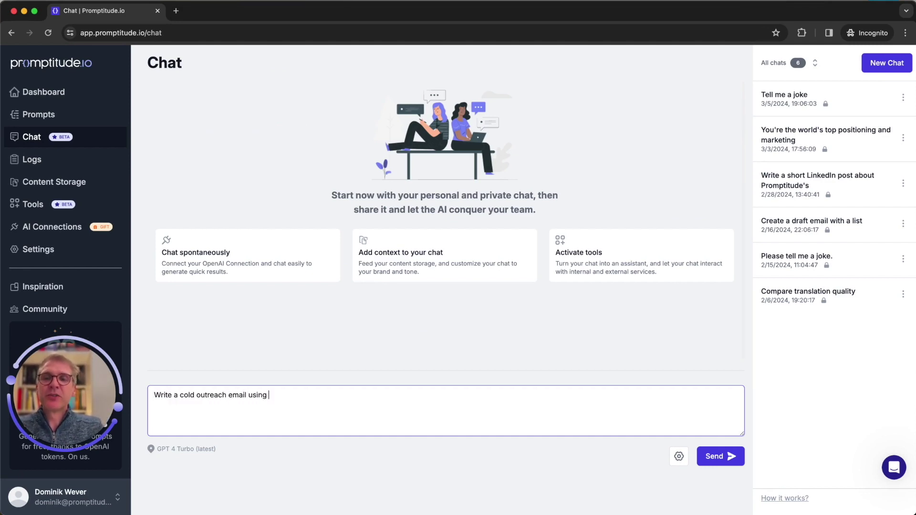
type("Promptitud")
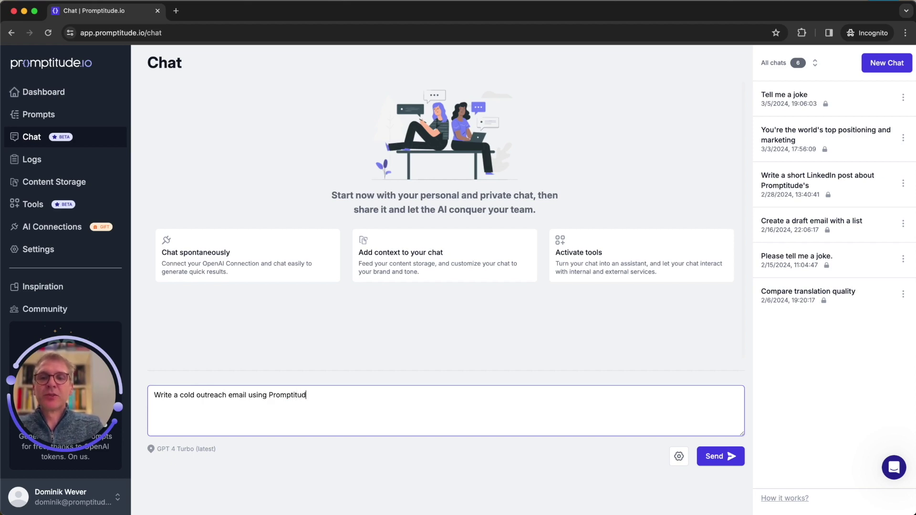
type("e's Content St")
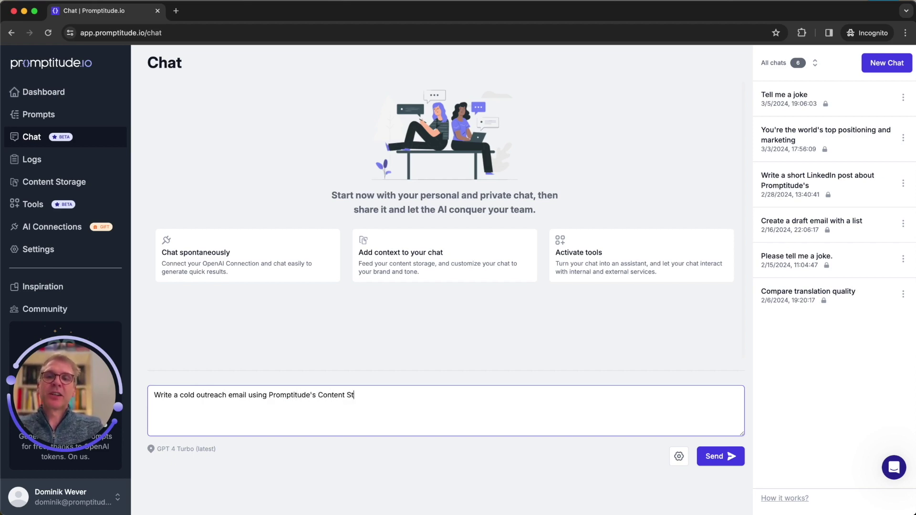
type("orag")
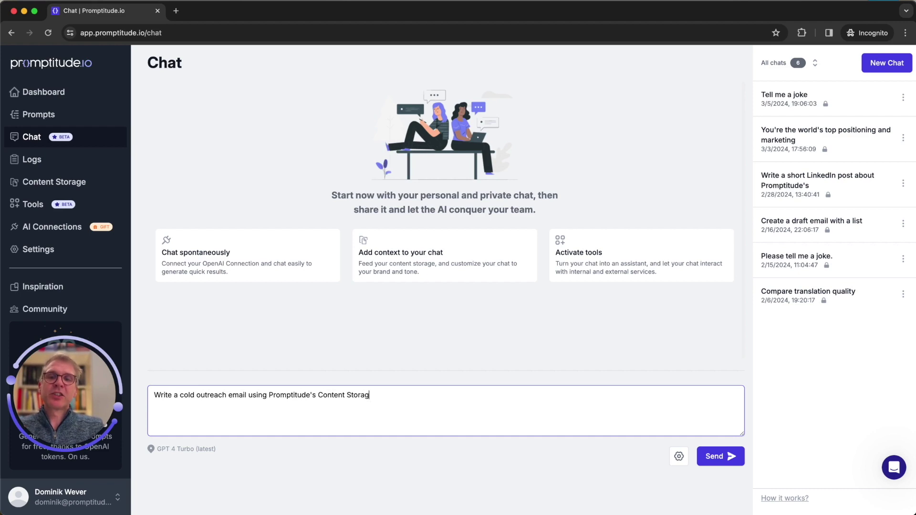
type("e feature as a hook.")
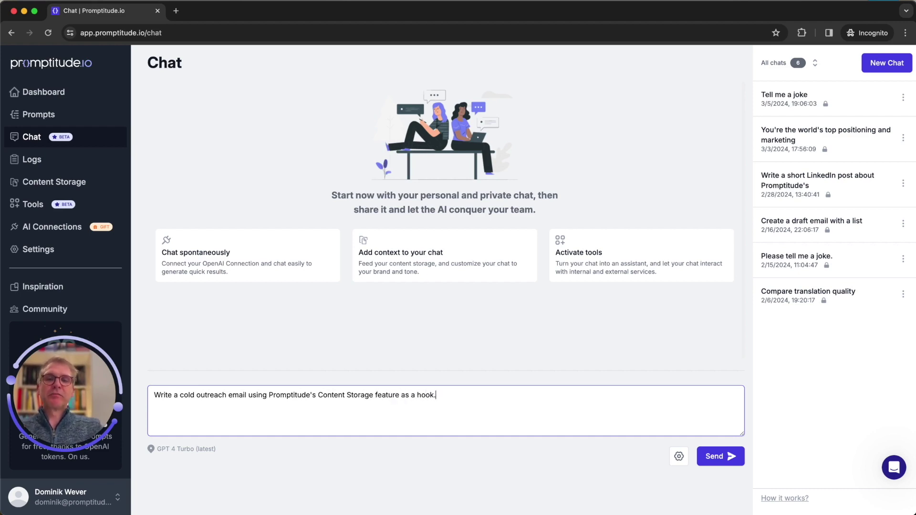
key("Return")
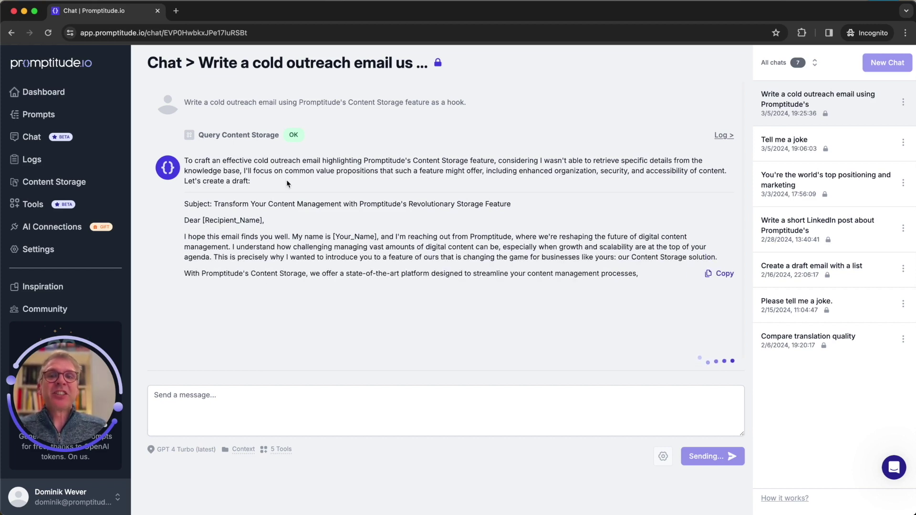
Step: Let the assistant finish the Content Storage outreach email and scroll through the full draft
left_click(212, 402)
left_click(188, 401)
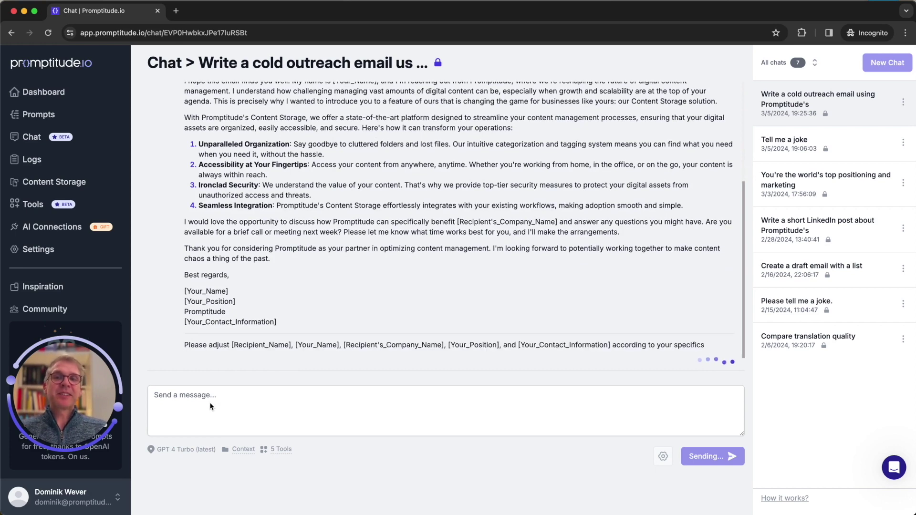
scroll(354, 304, "up", 3)
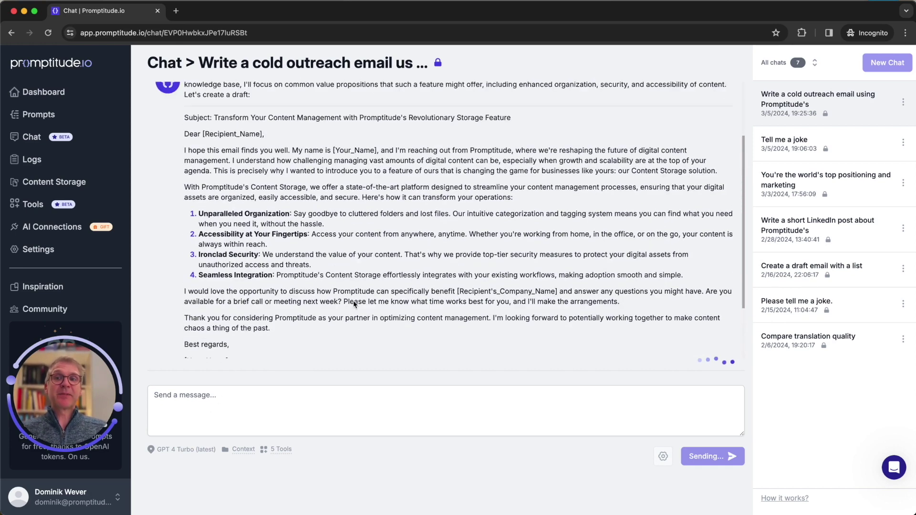
scroll(304, 155, "up", 4)
scroll(296, 163, "down", 3)
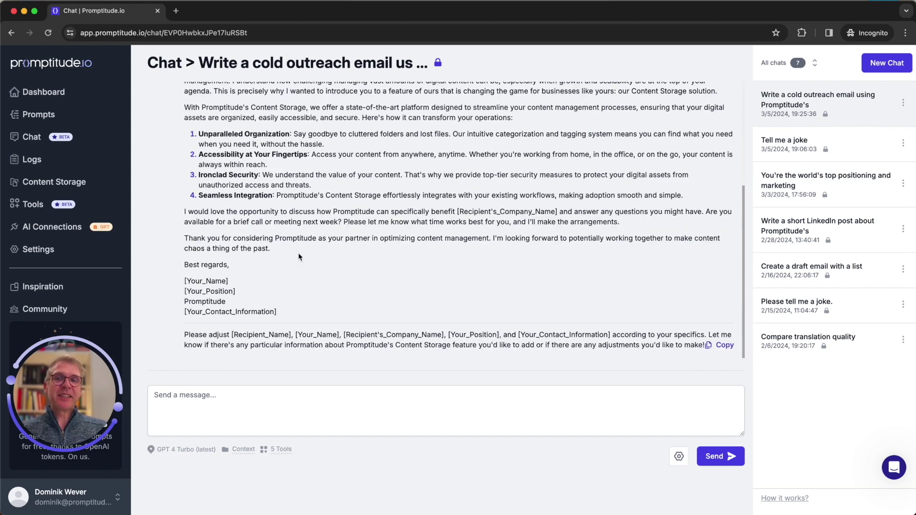
left_click(204, 403)
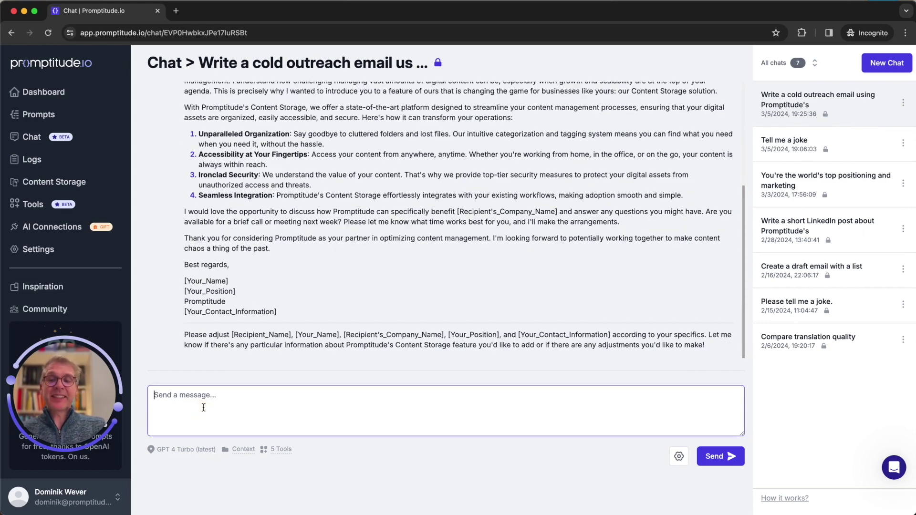
Step: Request a personalised email to the named recipient, signed by the sender, and begin the draft-email request
type("Now crea")
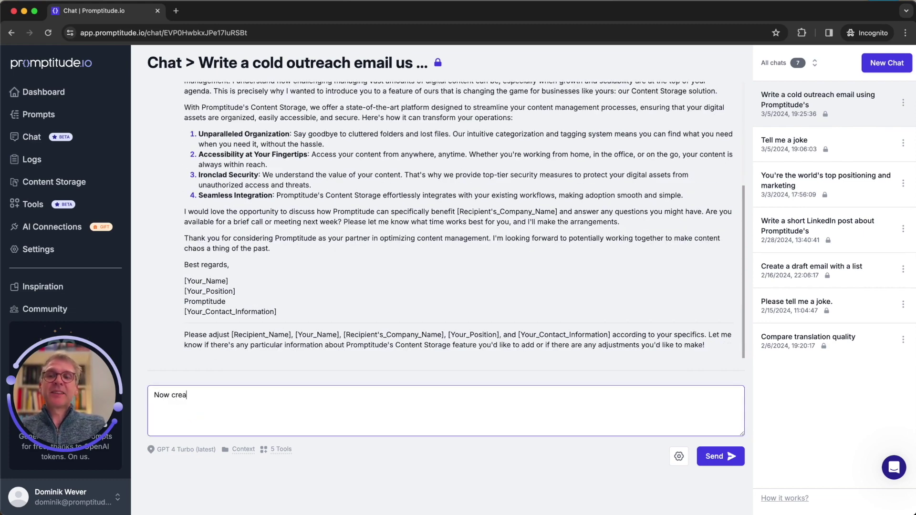
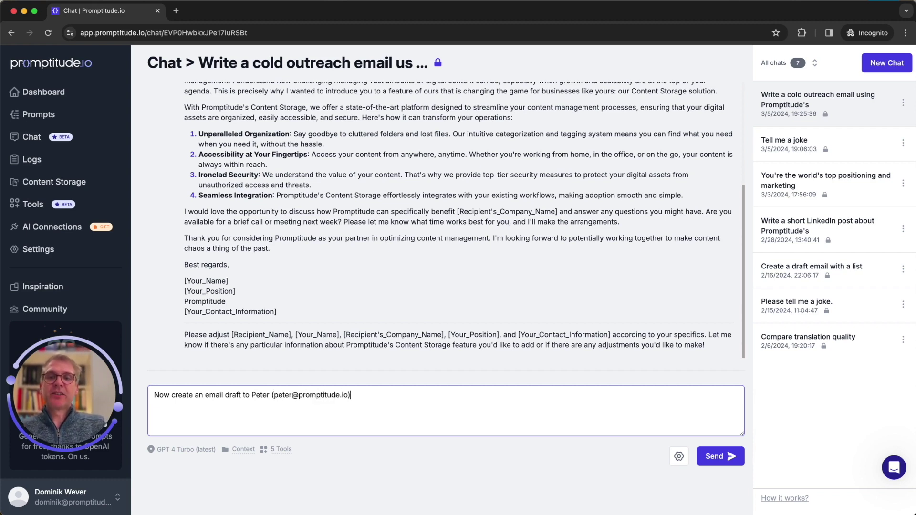
type(", being sent from Dominik")
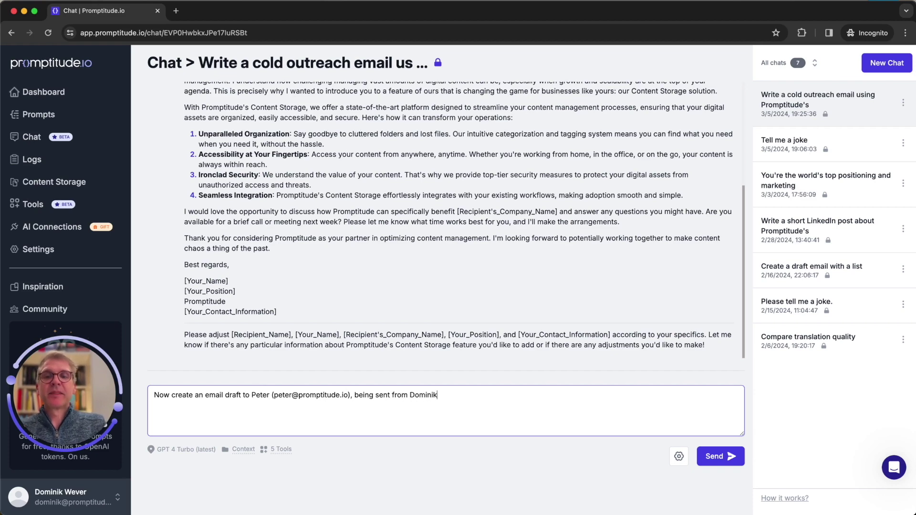
type(".")
key("Return")
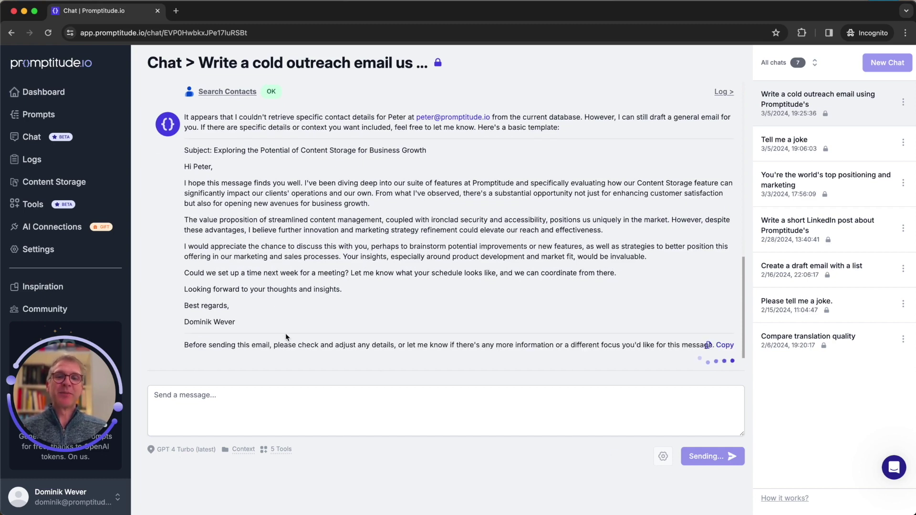
left_click(227, 414)
type("Now create that")
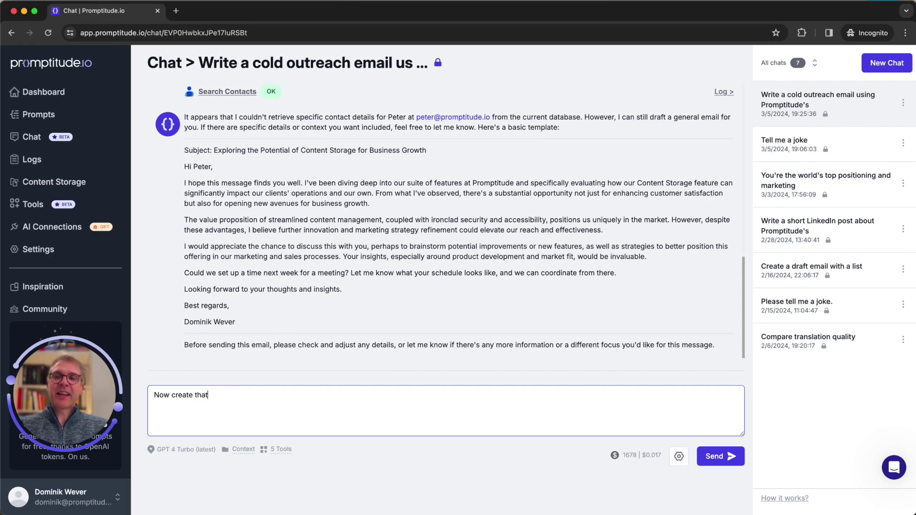
type(" as a draft email.")
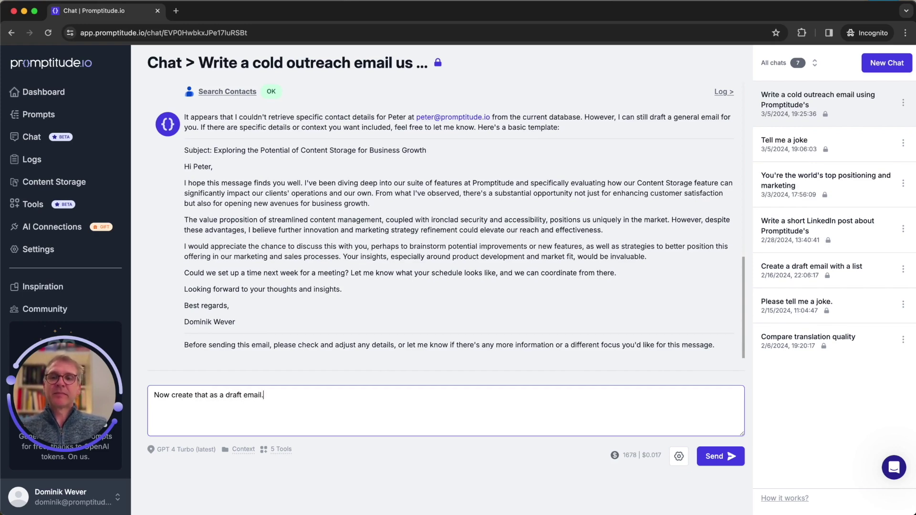
Step: Send the request to save the personalised email as a draft via the Send Email tool
key("Return")
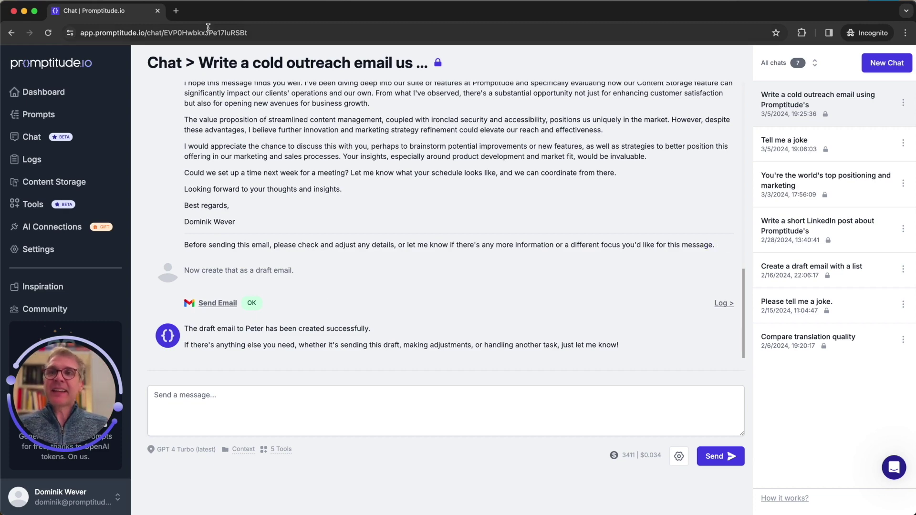
left_click(177, 12)
Step: Load help.promptitude.io in the new tab and open the Tools collection
type("help.promptitude.io")
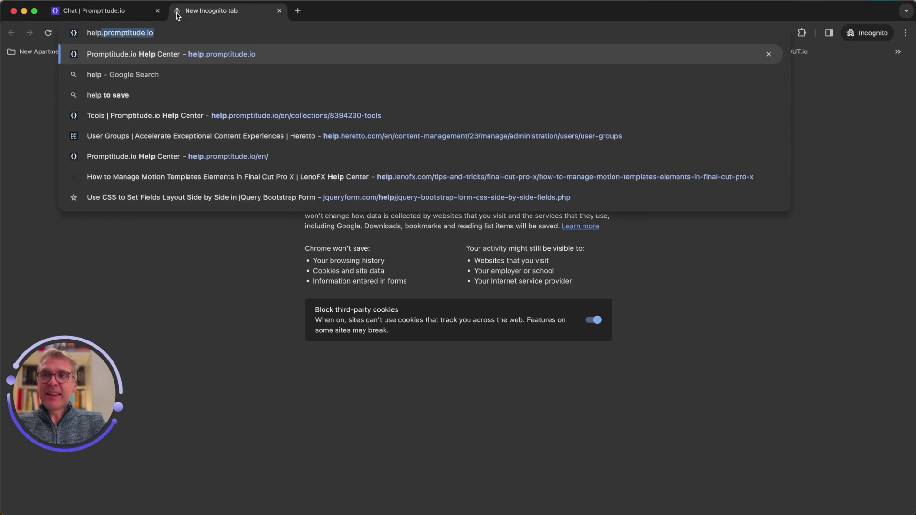
key("Return")
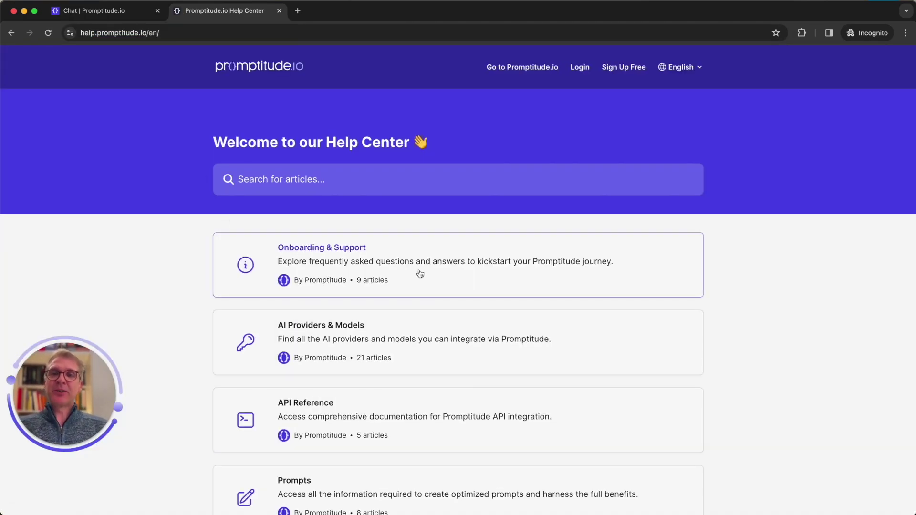
scroll(419, 272, "down", 6)
scroll(419, 273, "down", 7)
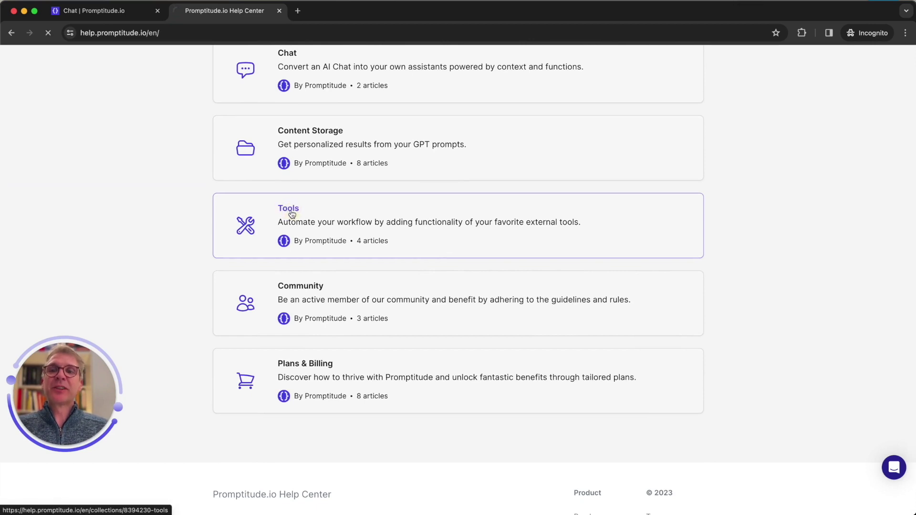
left_click(292, 214)
Step: Open the article on translating with DeepL and scroll down to the Translate via DeepL.json attachment
scroll(408, 236, "down", 3)
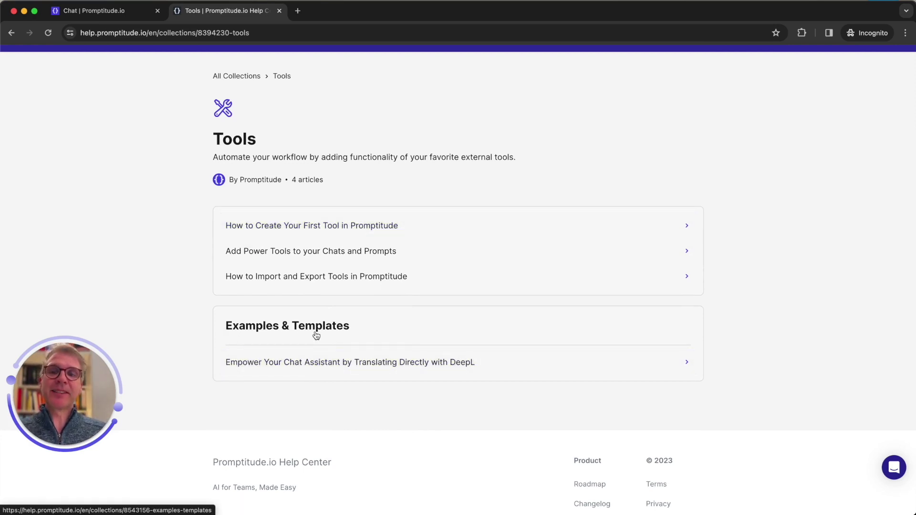
scroll(315, 332, "down", 1)
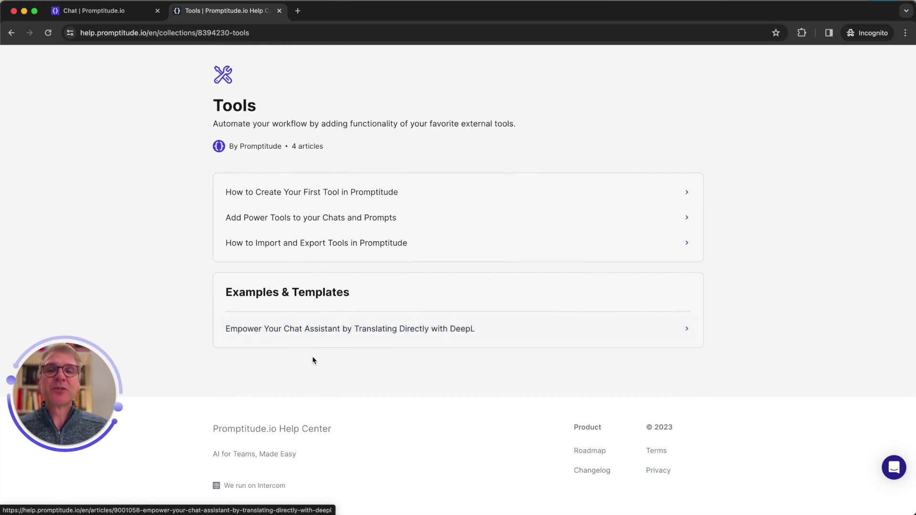
left_click(390, 334)
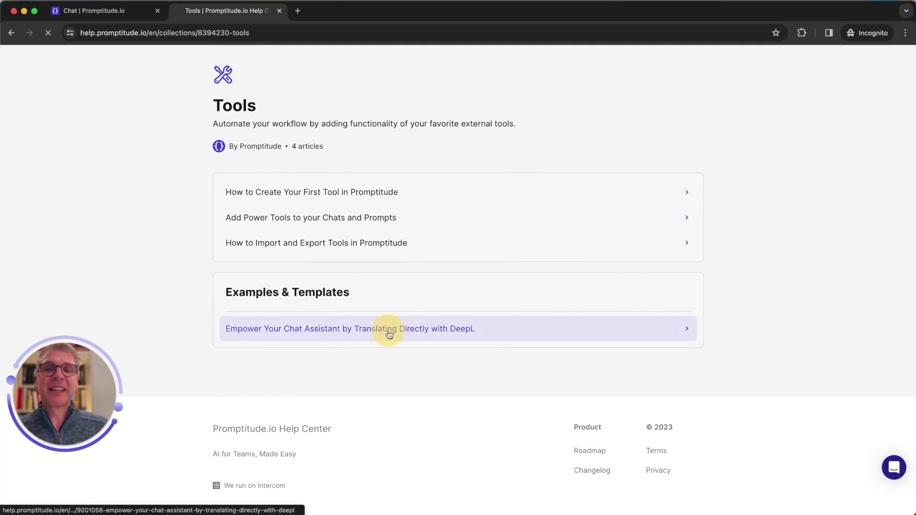
scroll(390, 334, "down", 4)
scroll(389, 334, "down", 10)
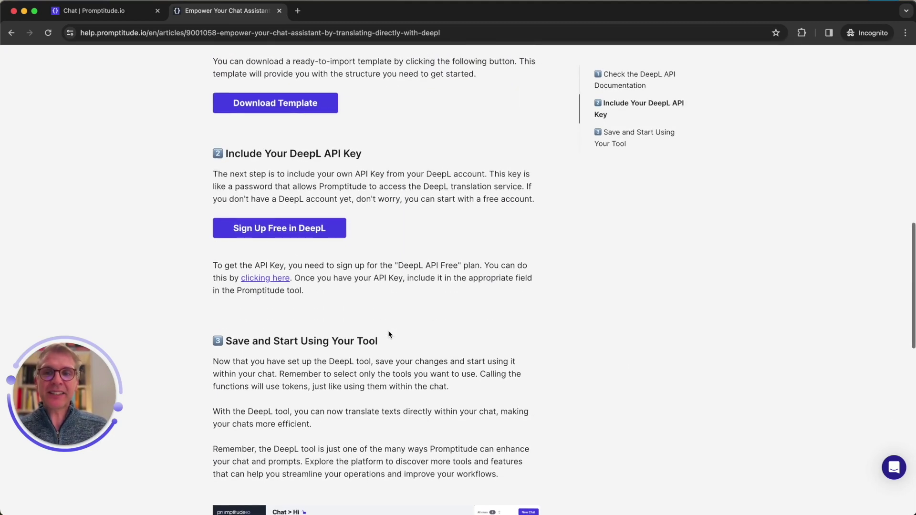
scroll(389, 334, "up", 4)
scroll(390, 334, "down", 12)
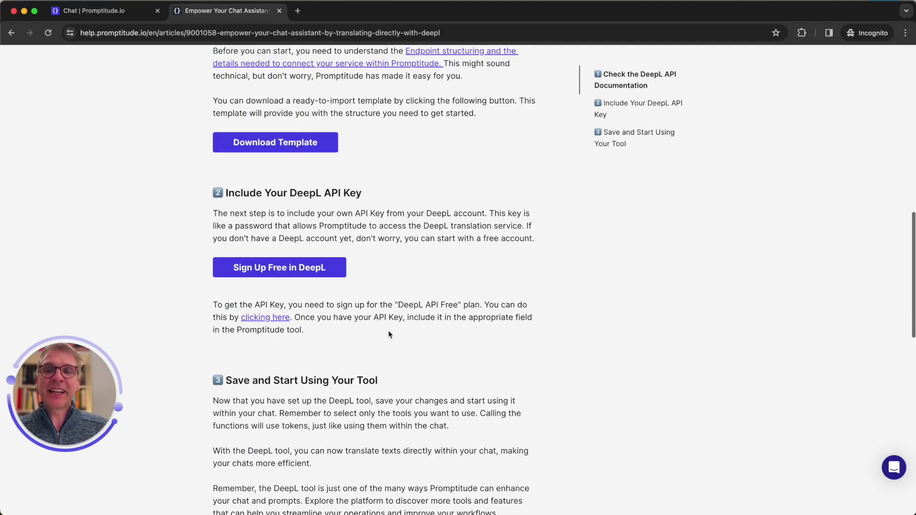
scroll(390, 334, "down", 1)
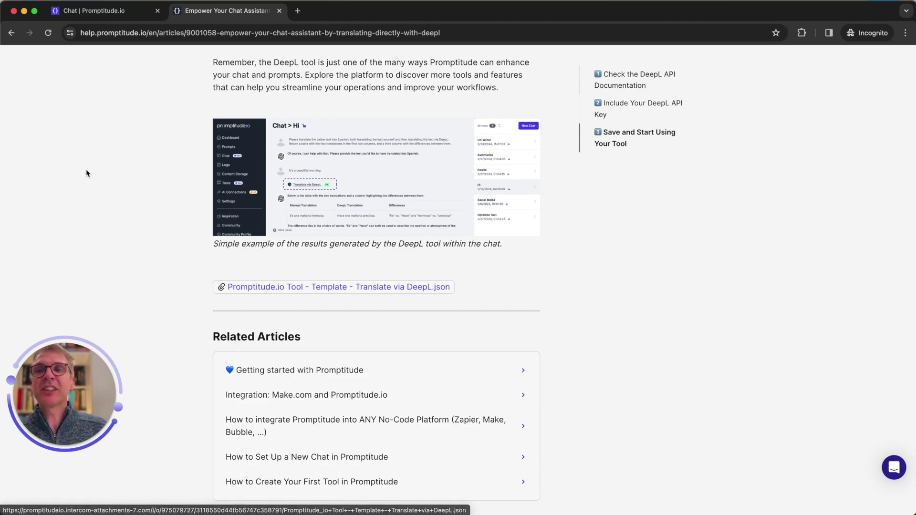
Step: Switch to the Promptitude window and show the Tools list
key("ctrl+Up")
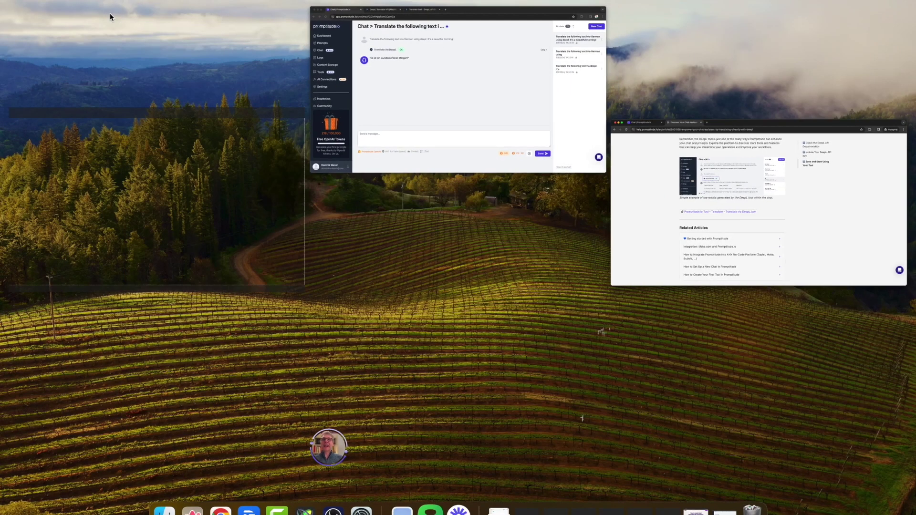
left_click(455, 60)
left_click(115, 204)
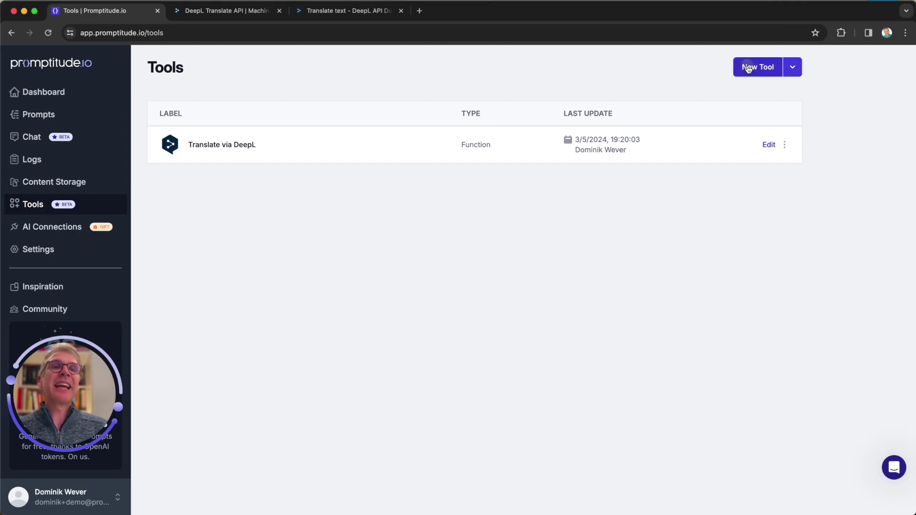
Step: Bring up the Import Tool JSON dialog from the New Tool menu, then cancel without importing
left_click(750, 66)
left_click(847, 498)
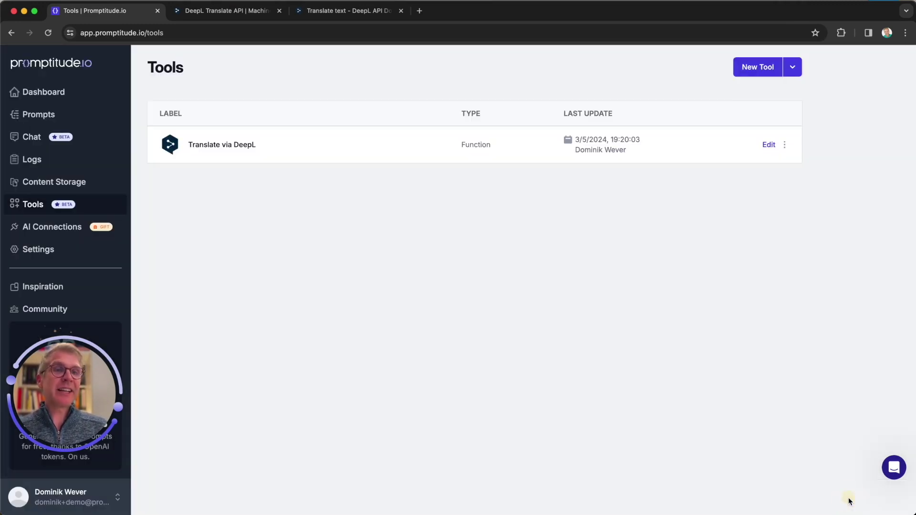
left_click(792, 68)
left_click(772, 115)
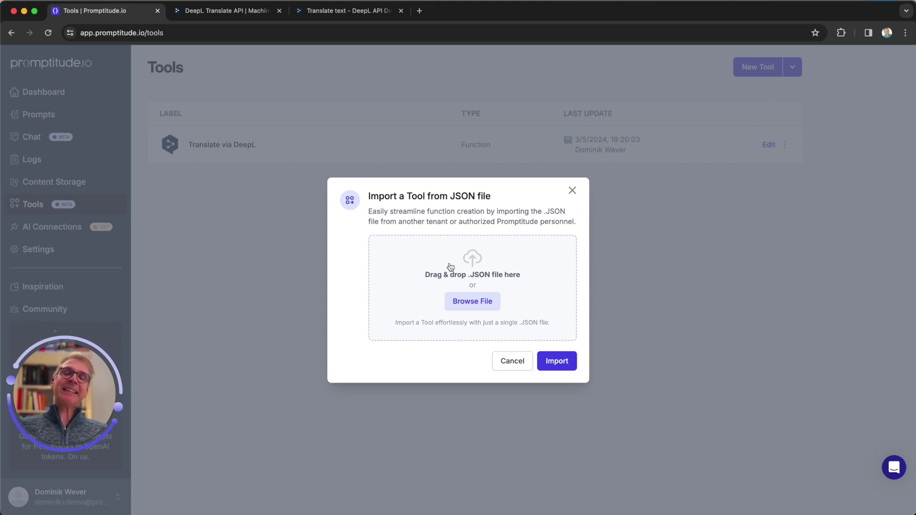
left_click(508, 366)
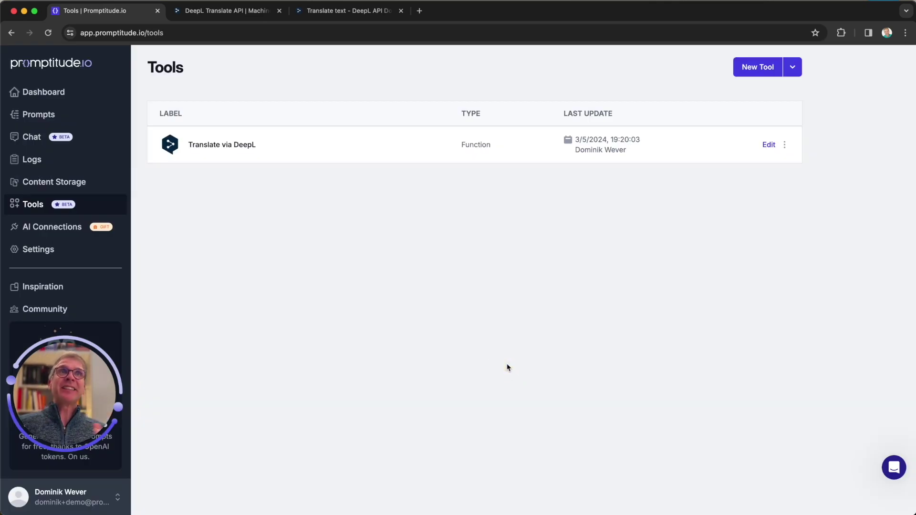